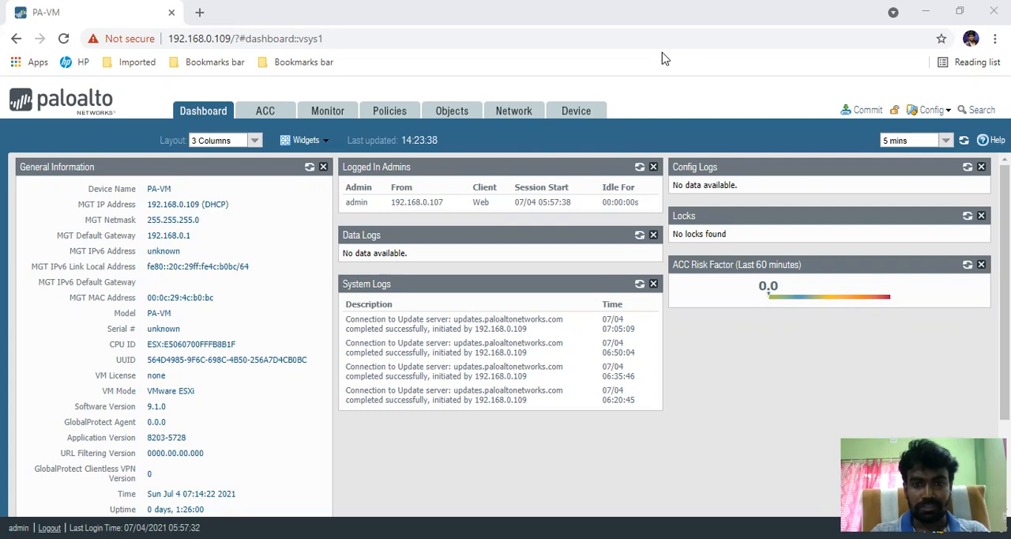
Step: Open the network zones and review the zone types offered for a new zone named LAN, then discard the zone
{"action": "left_click", "coordinate": [502, 115]}
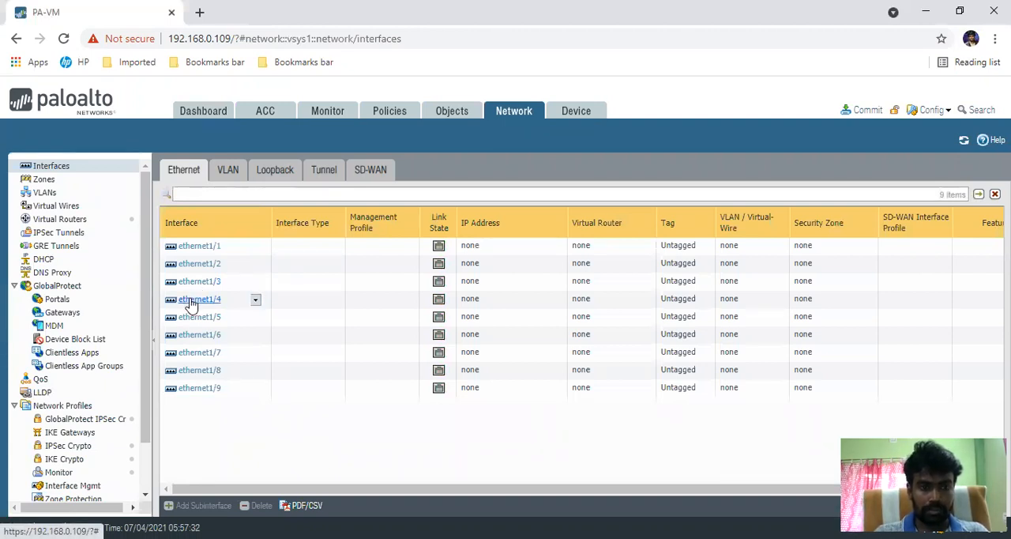
{"action": "left_click", "coordinate": [71, 185]}
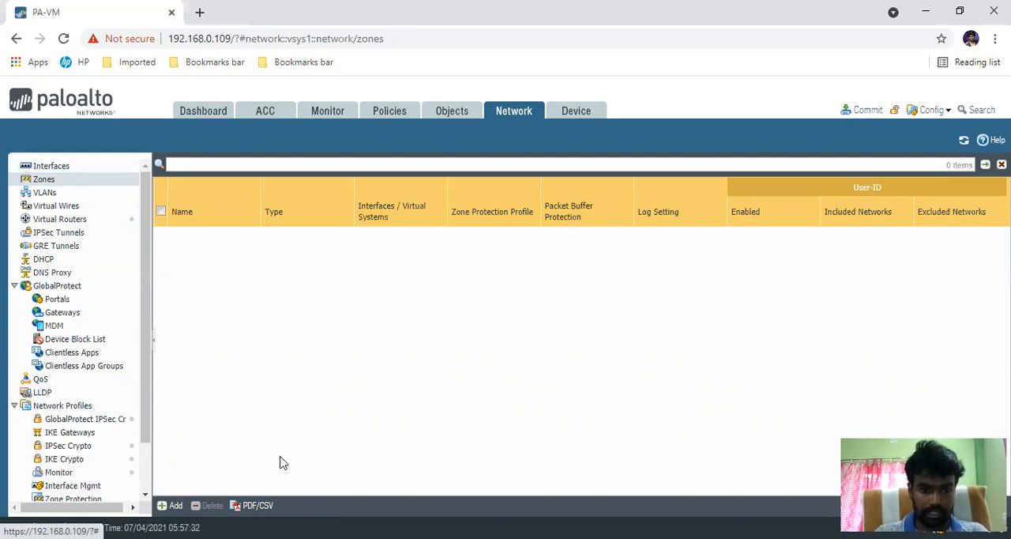
{"action": "left_click", "coordinate": [175, 506]}
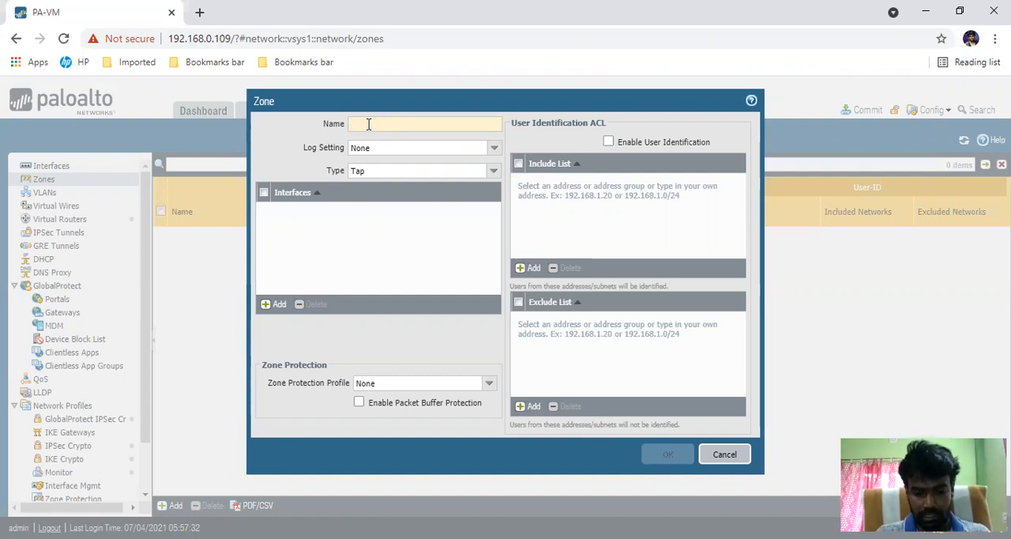
{"action": "type", "text": "LAn"}
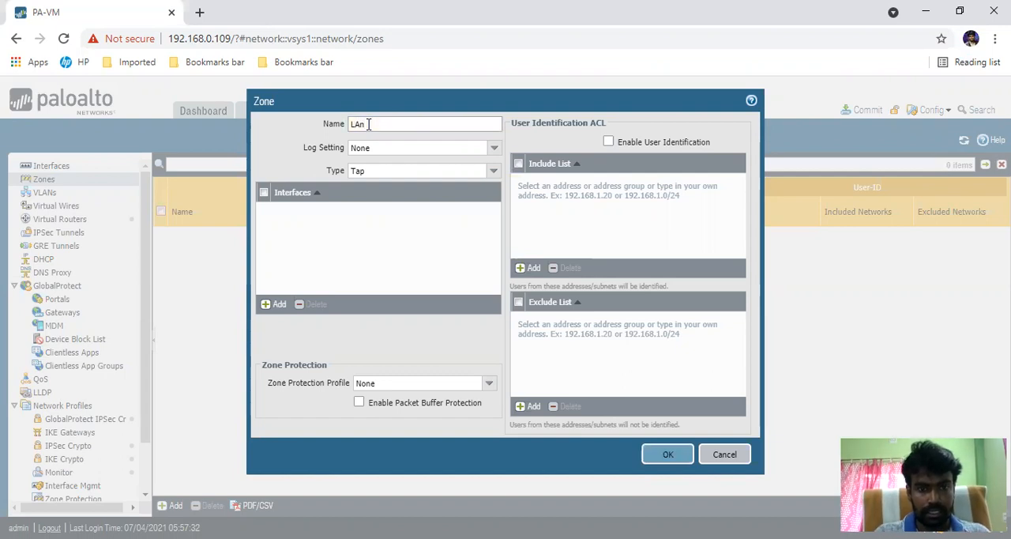
{"action": "key", "text": "BackSpace"}
{"action": "type", "text": "N"}
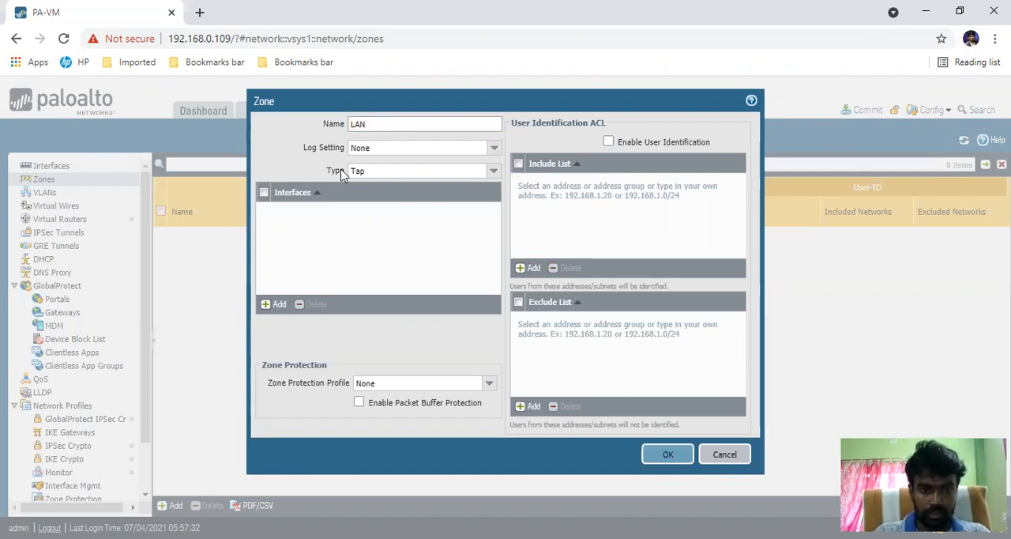
{"action": "left_click", "coordinate": [492, 175]}
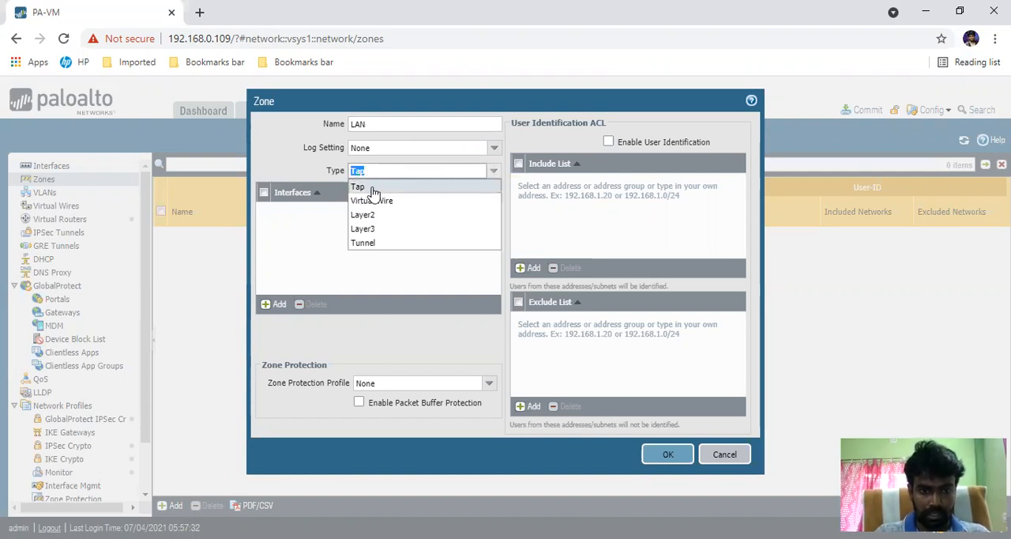
{"action": "left_click", "coordinate": [319, 255]}
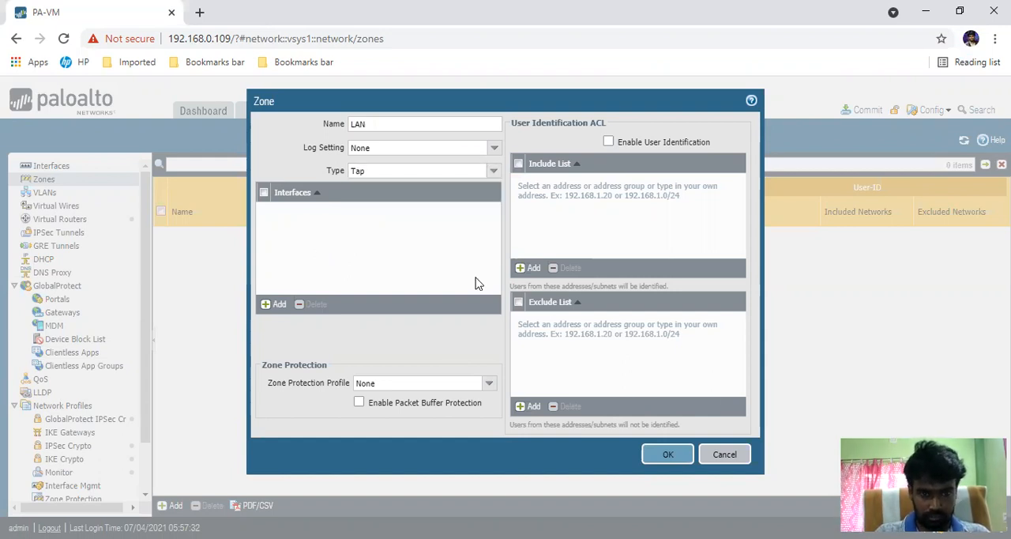
{"action": "left_click", "coordinate": [722, 456]}
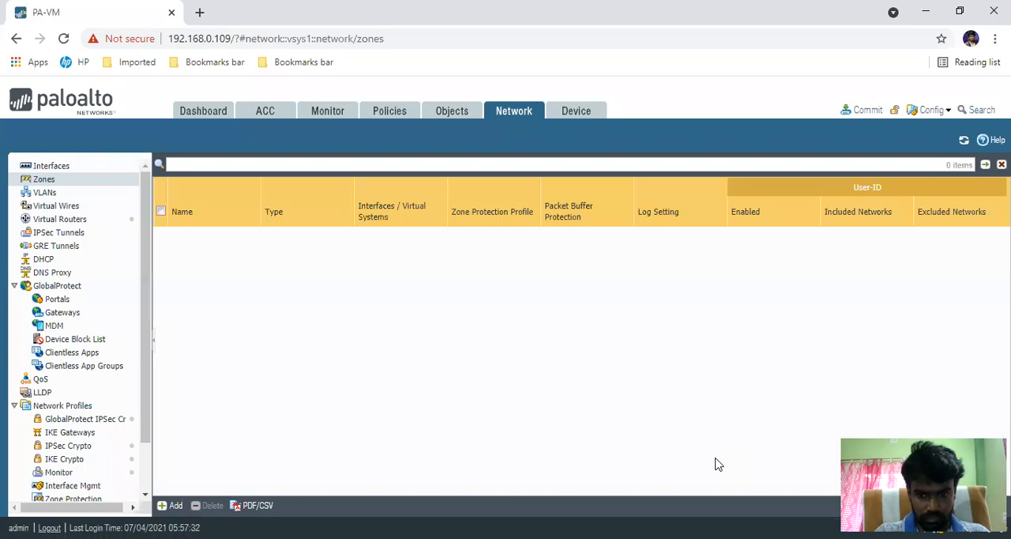
Step: Open the settings of interface ethernet1/4 and review the interface types it offers
{"action": "left_click", "coordinate": [55, 167]}
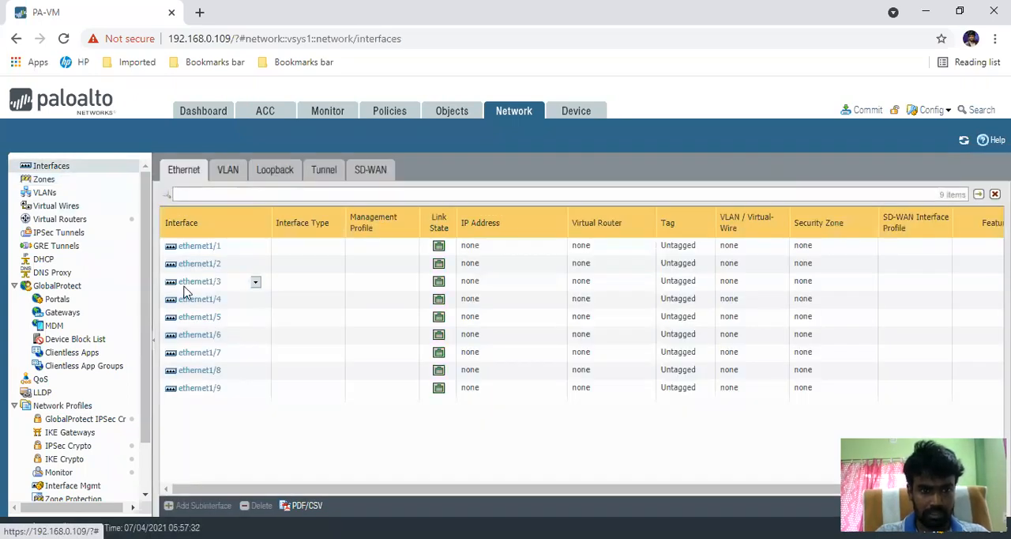
{"action": "left_click", "coordinate": [192, 300]}
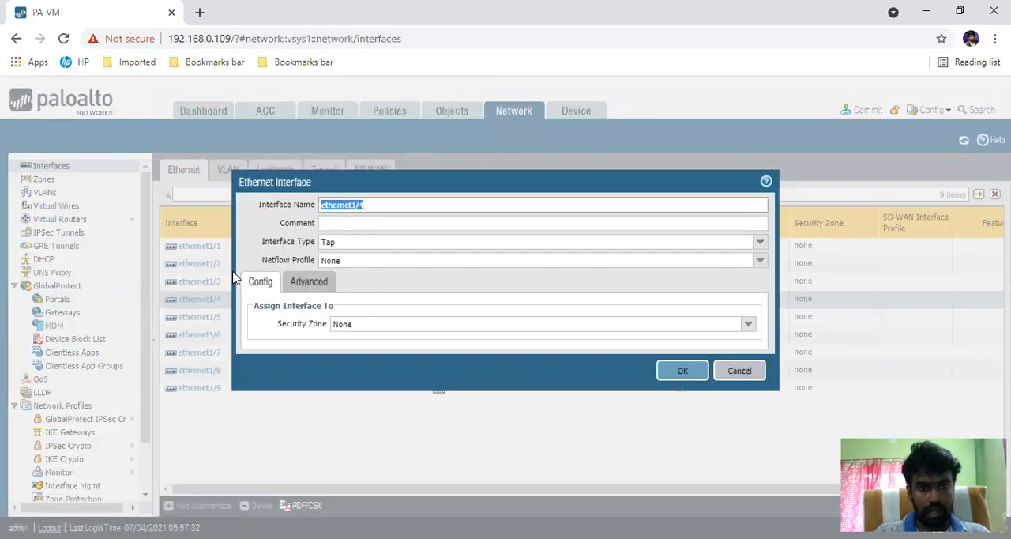
{"action": "left_click", "coordinate": [757, 242]}
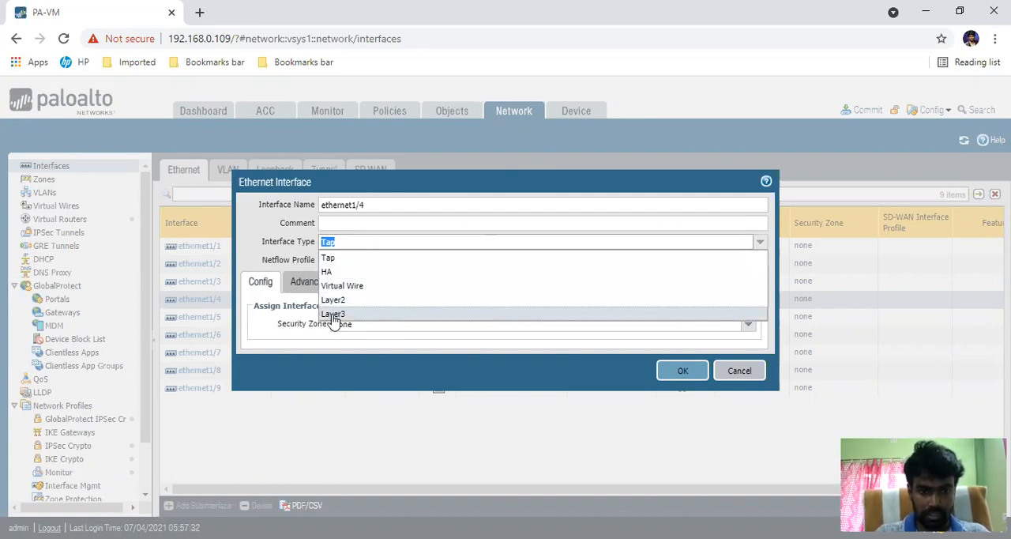
{"action": "key", "text": "Up"}
{"action": "key", "text": "Up"}
{"action": "key", "text": "Up"}
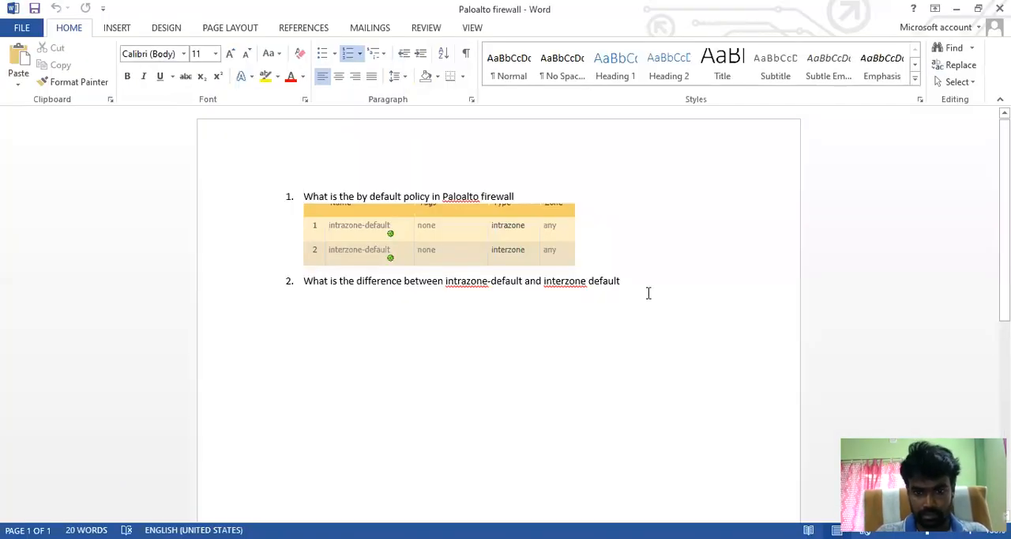
Step: In the Word document "Paloalto firewall", add the third numbered question "How many type of PA interface"
{"action": "type", "text": "\\"}
{"action": "key", "text": "BackSpace"}
{"action": "key", "text": "Return"}
{"action": "type", "text": "How "}
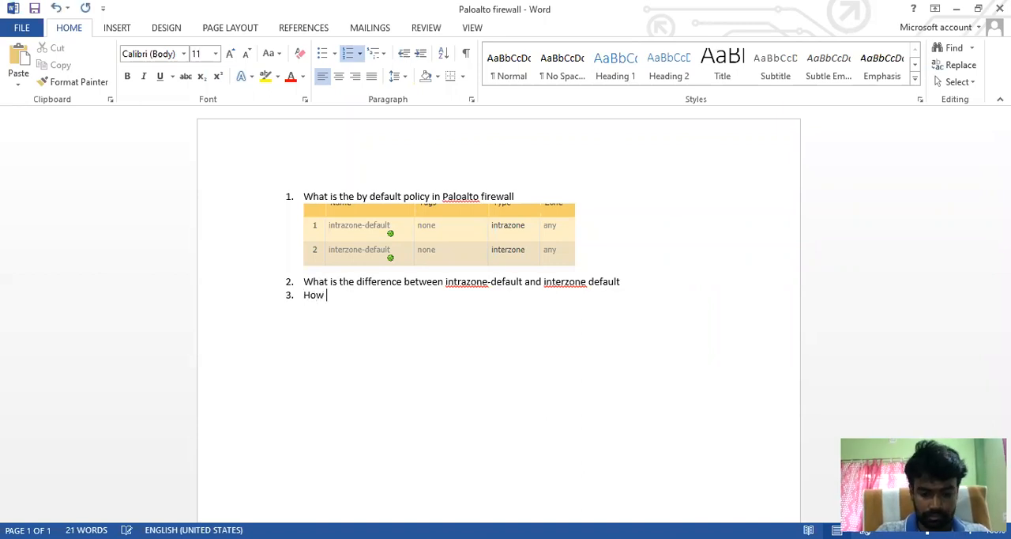
{"action": "type", "text": "many type o"}
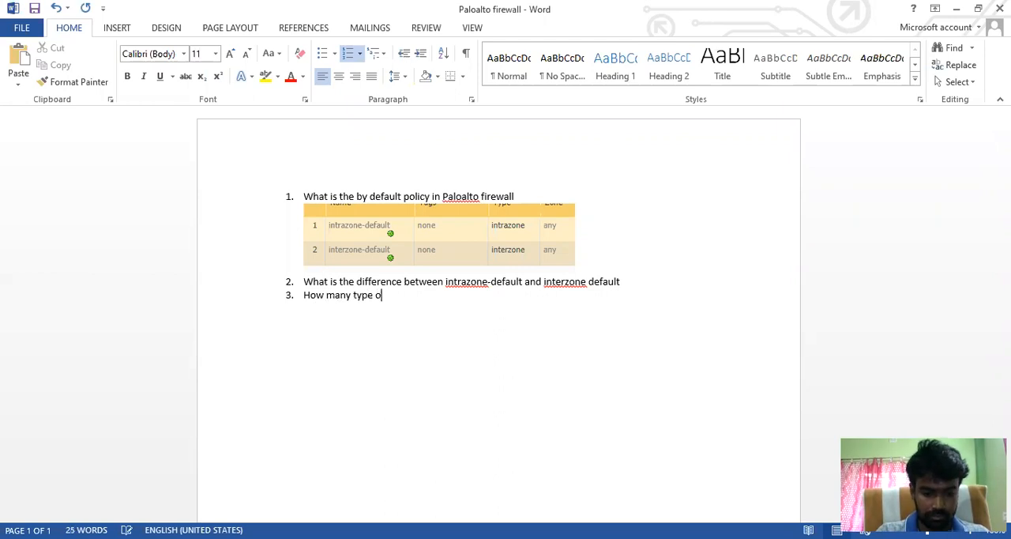
{"action": "type", "text": "f PA"}
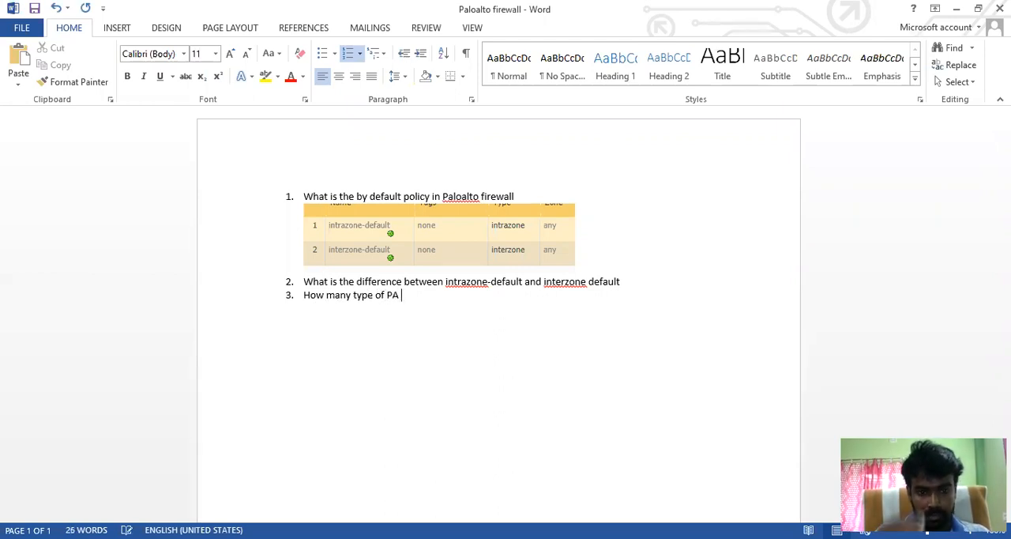
{"action": "type", "text": " interf"}
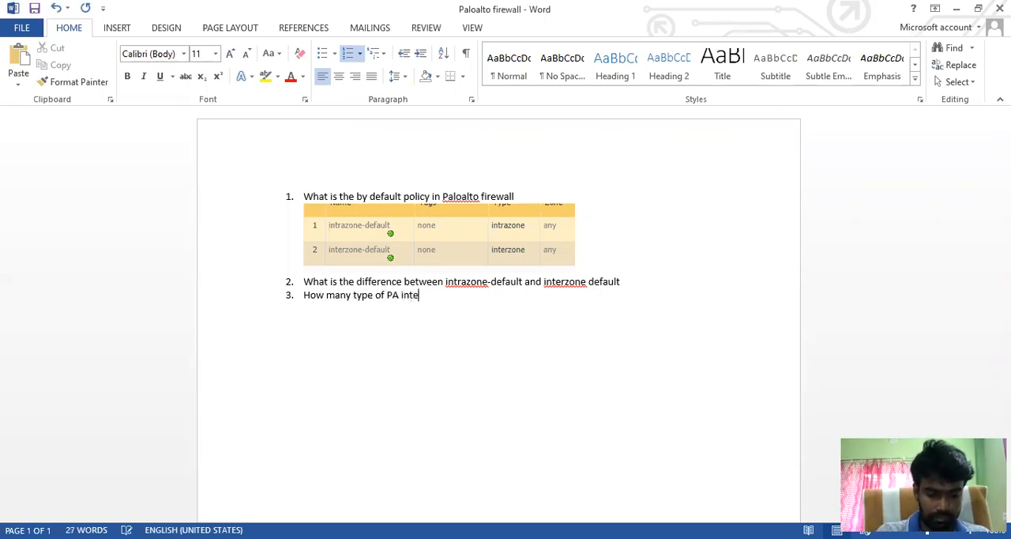
{"action": "type", "text": "ace"}
{"action": "key", "text": "Return"}
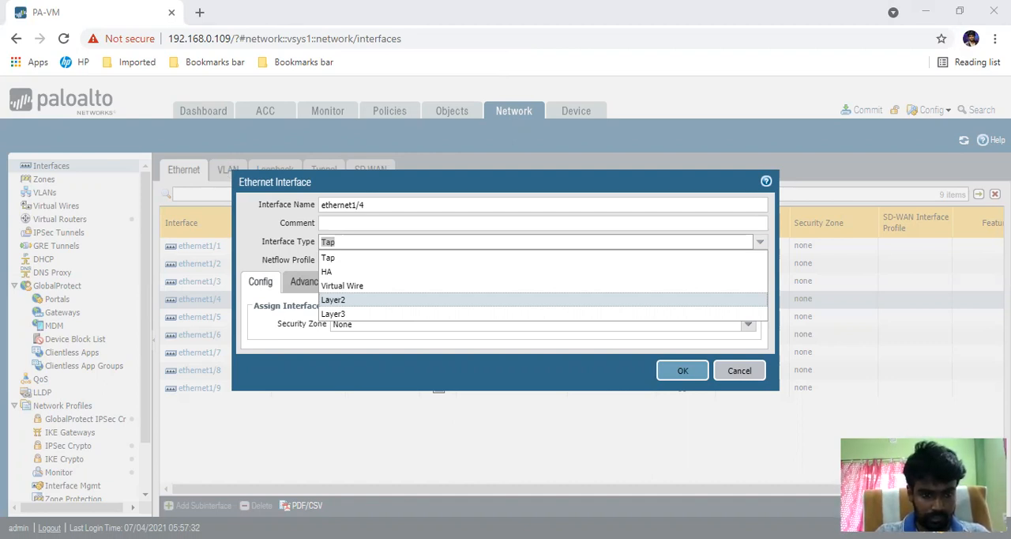
Step: Return to the Word document and try placing the copied Ethernet Interface screenshot directly beside question 3
{"action": "key", "text": "alt+Tab"}
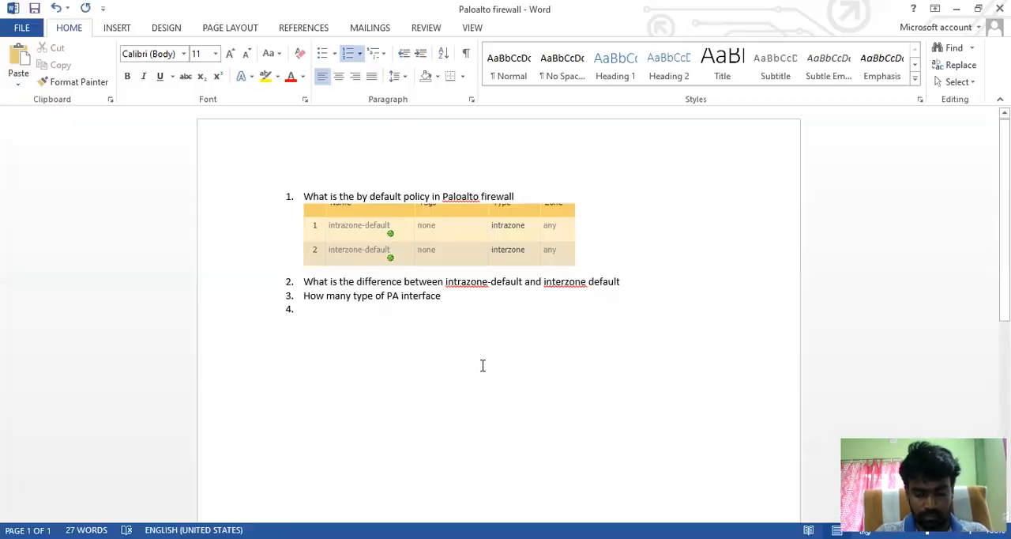
{"action": "key", "text": "ctrl+v"}
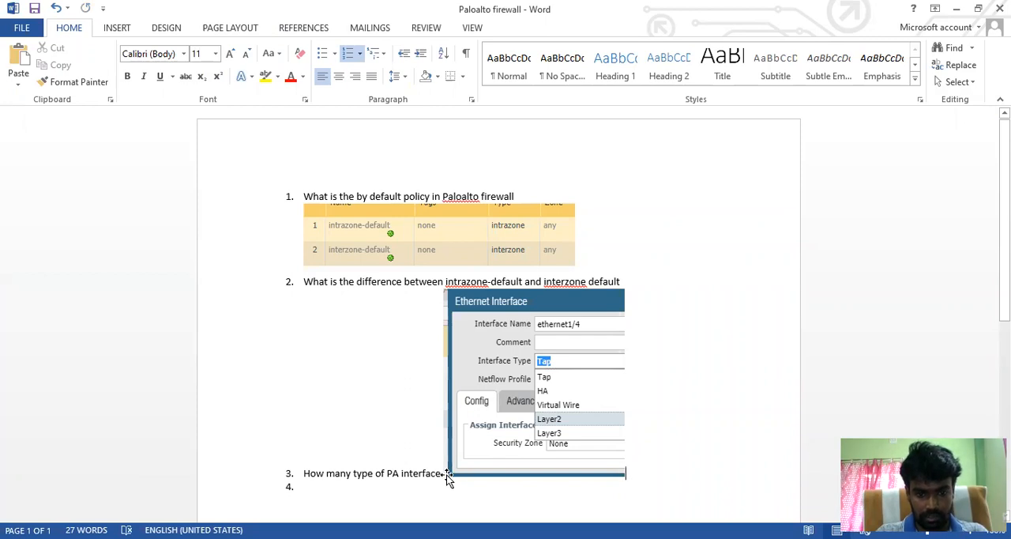
{"action": "left_click", "coordinate": [567, 464]}
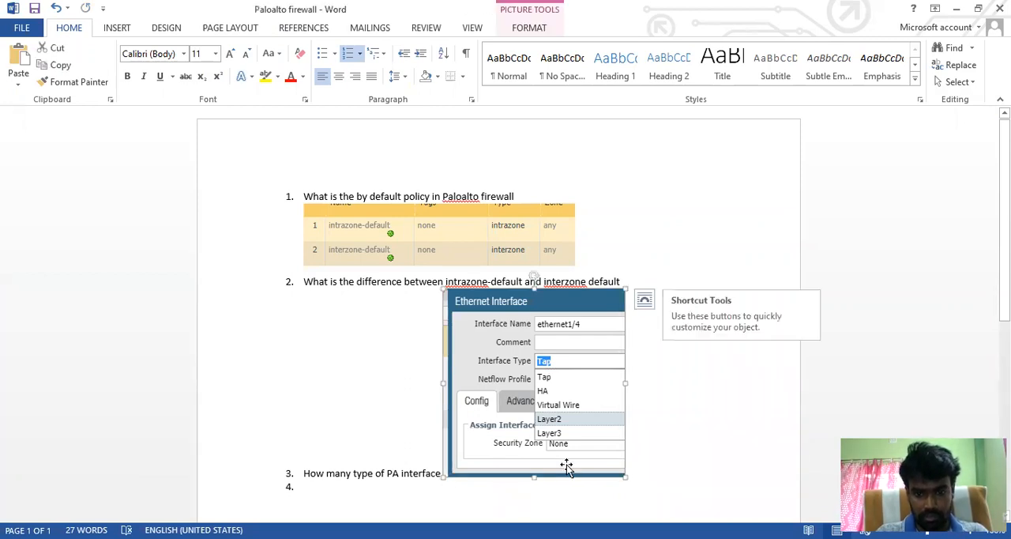
{"action": "scroll", "coordinate": [572, 466], "scroll_direction": "down", "scroll_amount": 5}
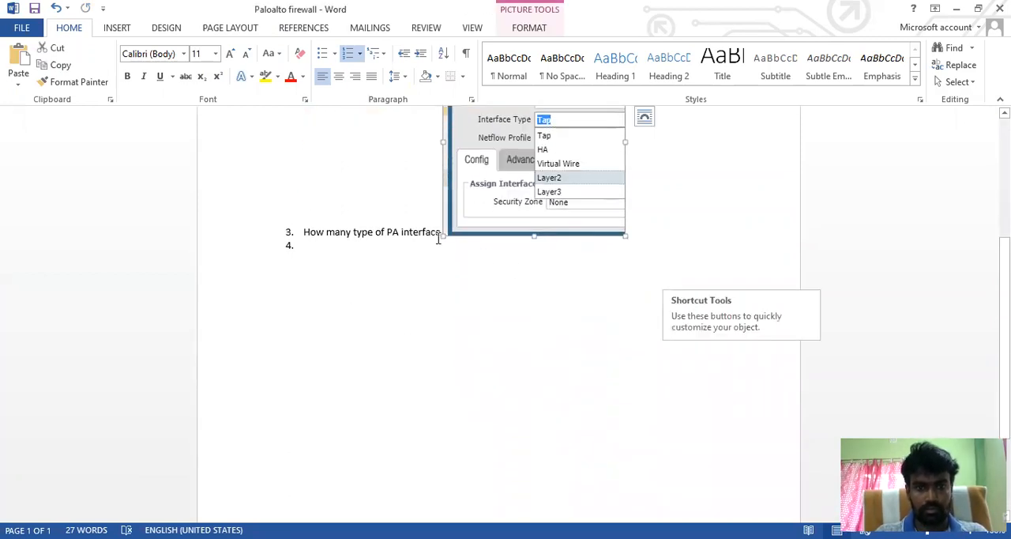
{"action": "left_click", "coordinate": [439, 231]}
{"action": "key", "text": "Return"}
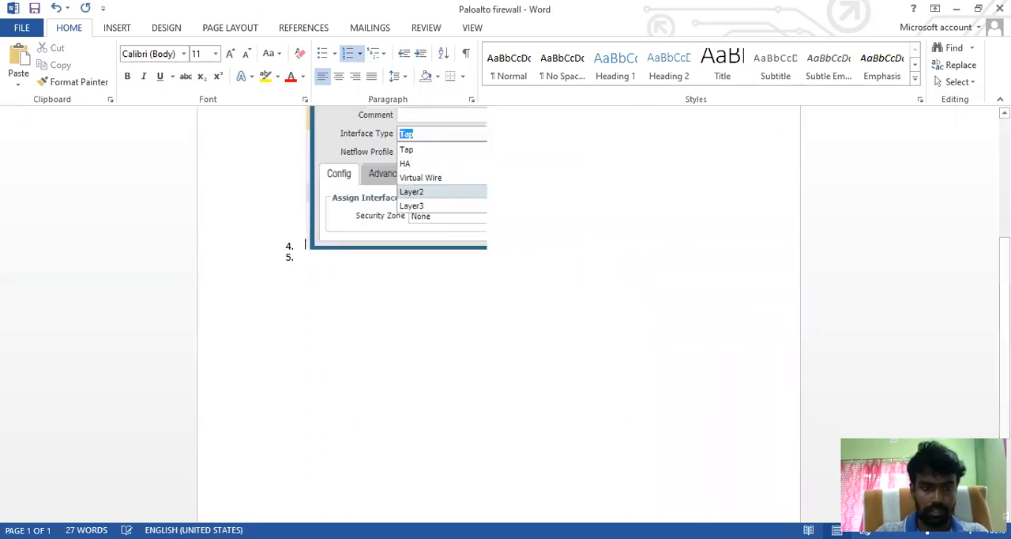
{"action": "key", "text": "ctrl+z"}
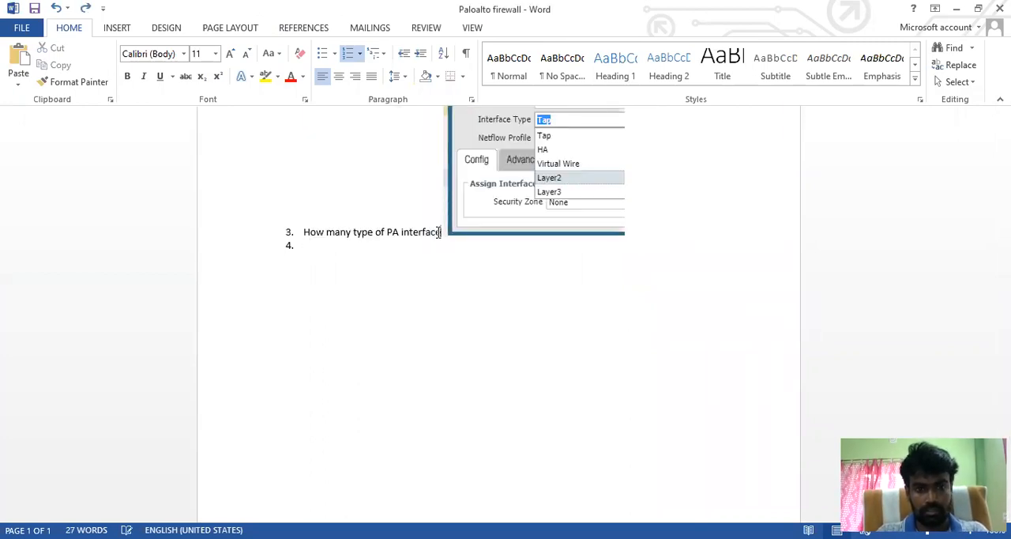
{"action": "key", "text": "ctrl+z"}
{"action": "scroll", "coordinate": [437, 232], "scroll_direction": "up", "scroll_amount": 1}
{"action": "key", "text": "BackSpace"}
{"action": "key", "text": "ctrl+v"}
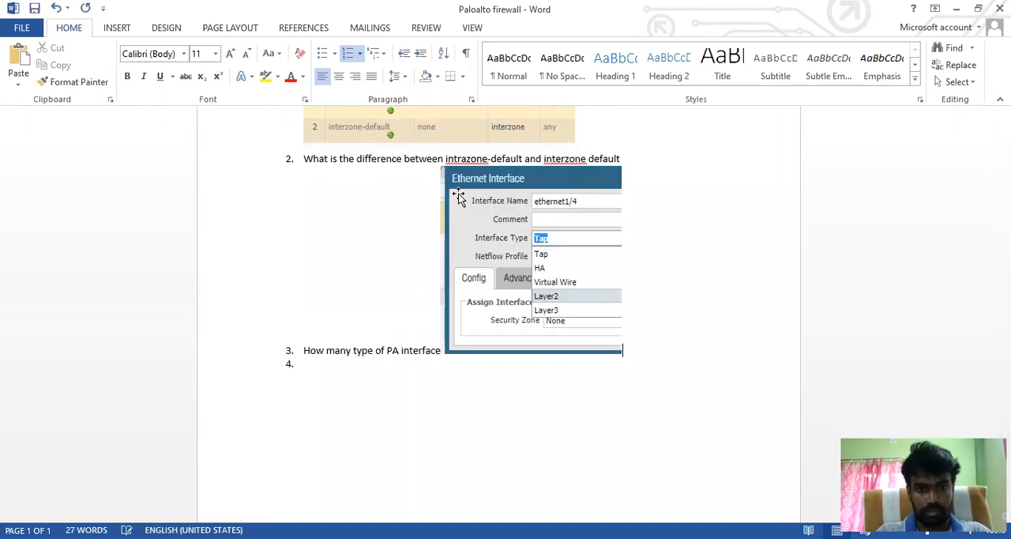
{"action": "key", "text": "ctrl+z"}
Step: Insert the copied Ethernet Interface screenshot as its own list item below question 3 and start a new item under it
{"action": "key", "text": "Return"}
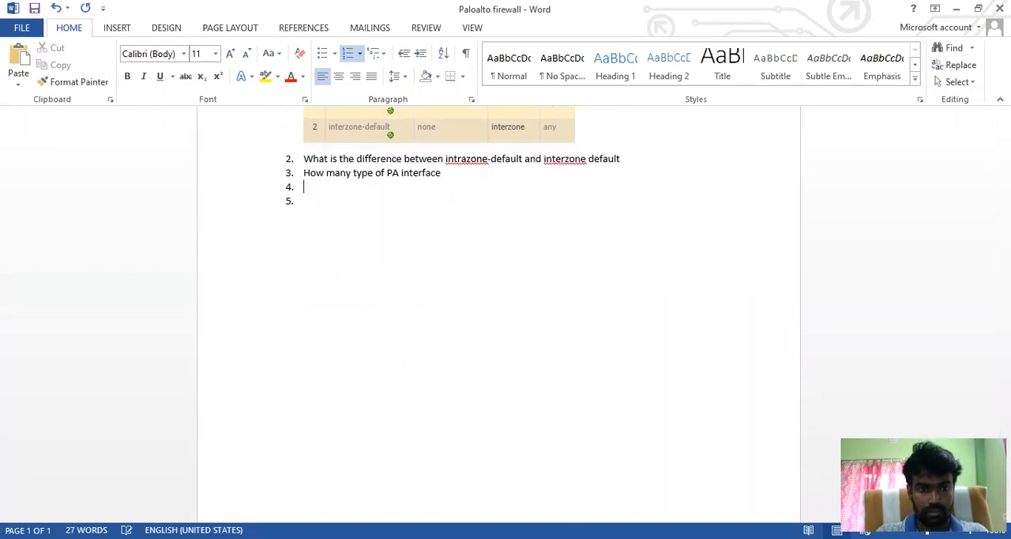
{"action": "key", "text": "ctrl+v"}
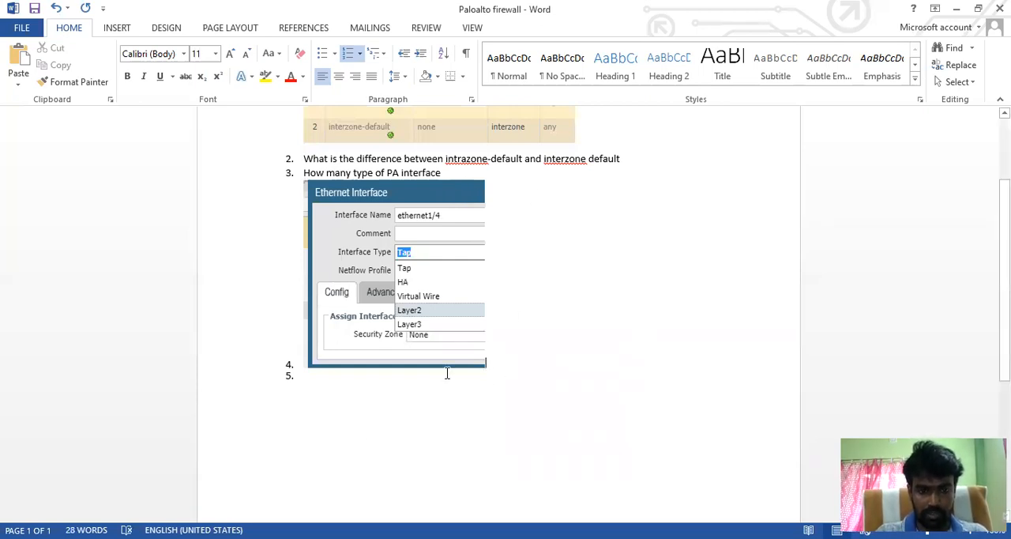
{"action": "key", "text": "Return"}
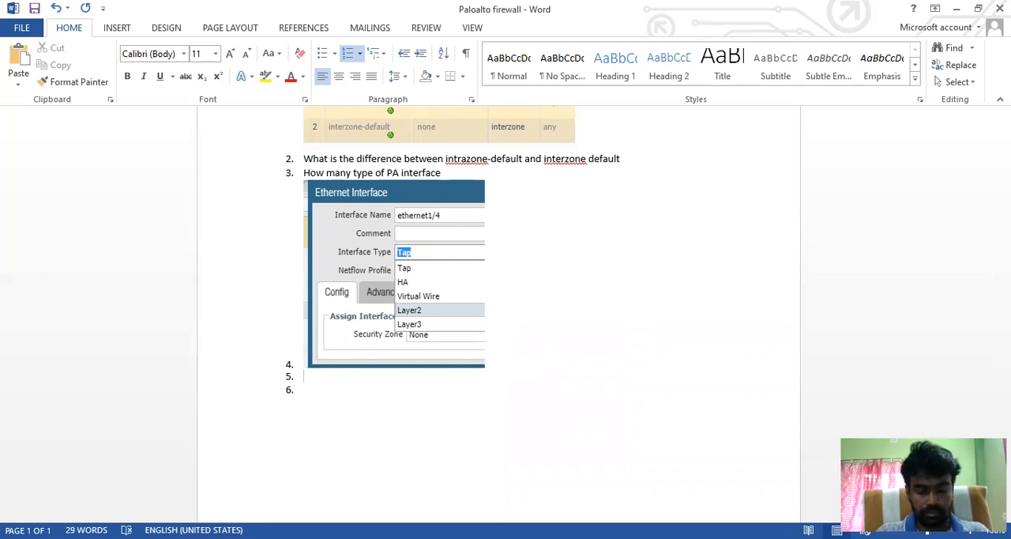
Step: Enter "TAP mode ?" as the list item below the screenshot
{"action": "type", "text": "Tam"}
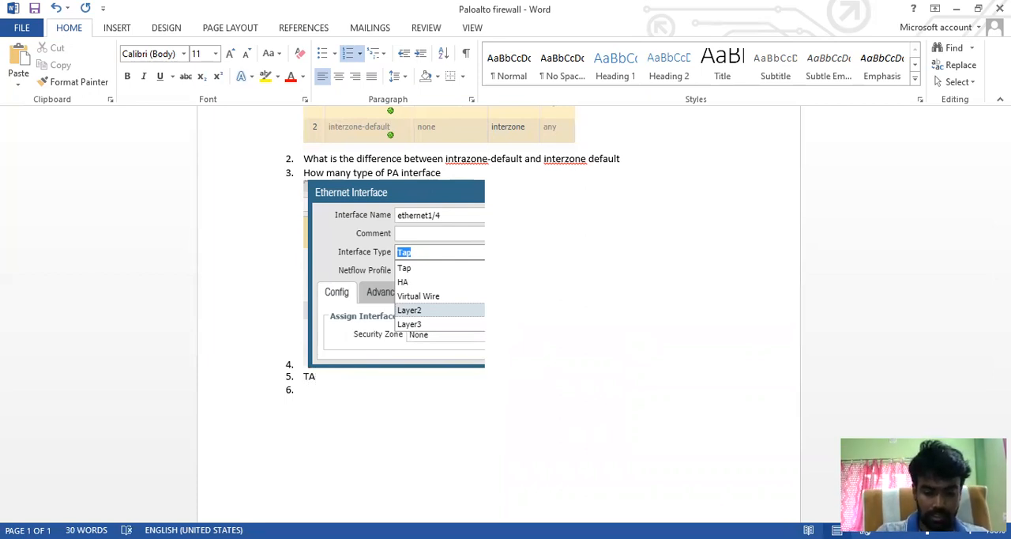
{"action": "key", "text": "BackSpace"}
{"action": "key", "text": "BackSpace"}
{"action": "key", "text": "BackSpace"}
{"action": "type", "text": "AP mov"}
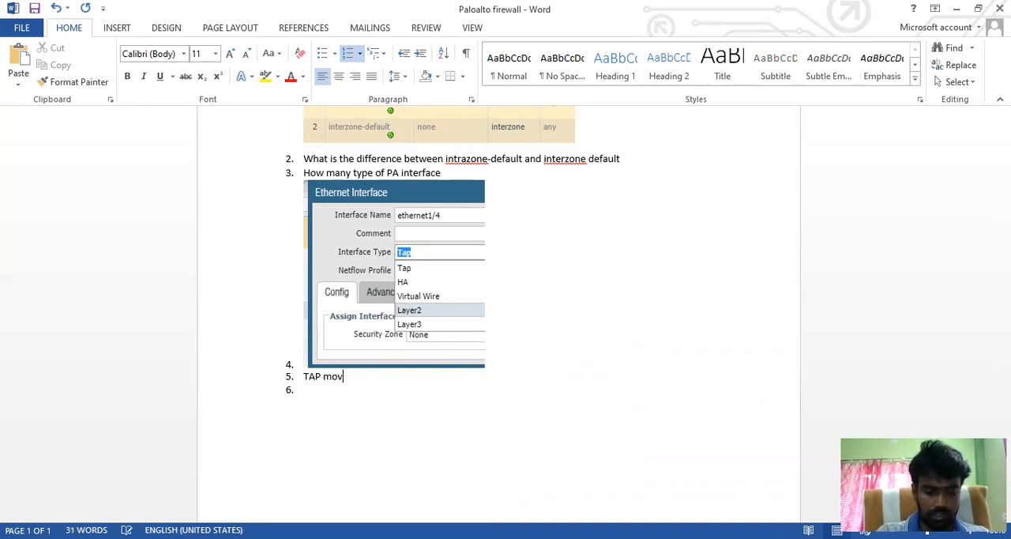
{"action": "key", "text": "BackSpace"}
{"action": "type", "text": "de ?"}
{"action": "key", "text": "Return"}
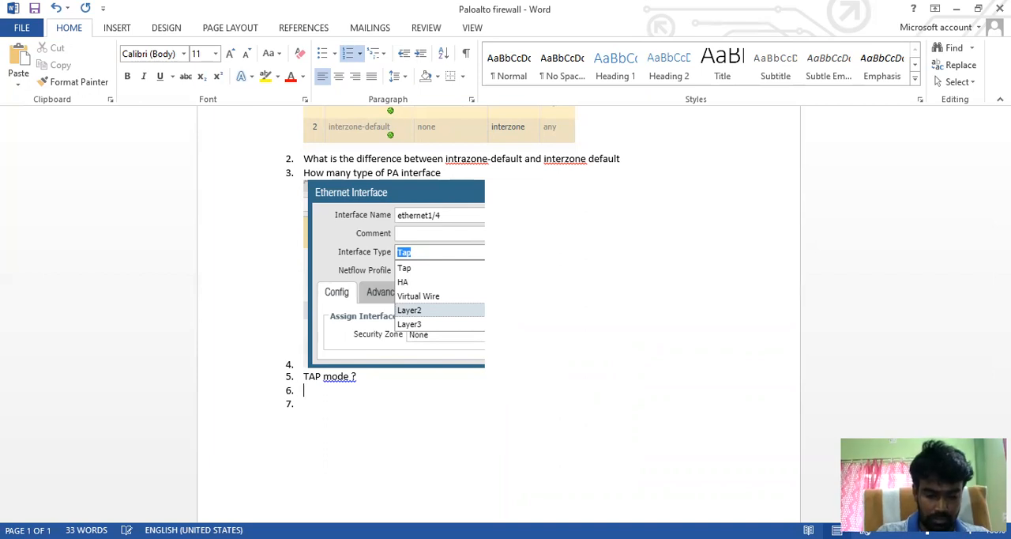
Step: Add "Virtual Ware?" as the list item following "TAP mode ?"
{"action": "type", "text": "V"}
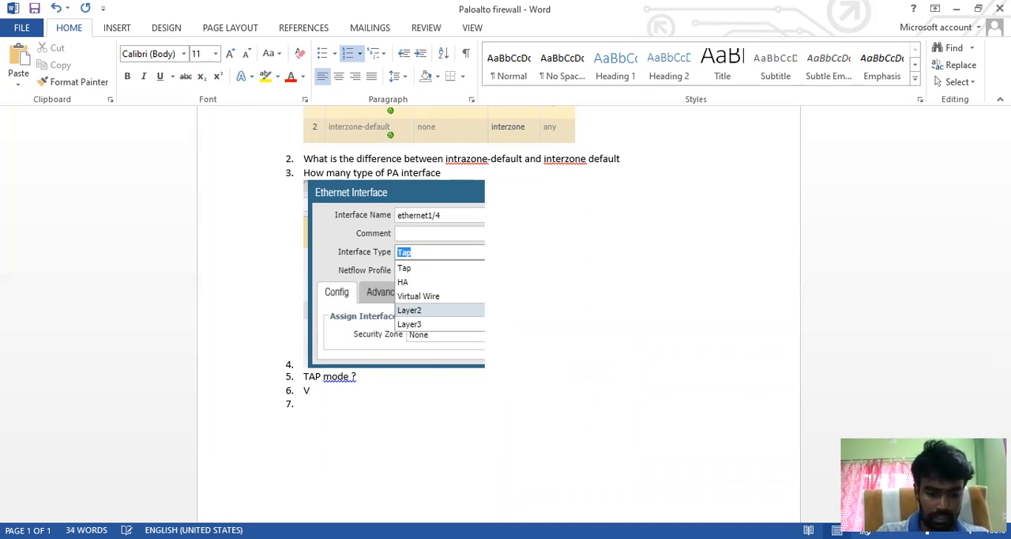
{"action": "type", "text": "irt"}
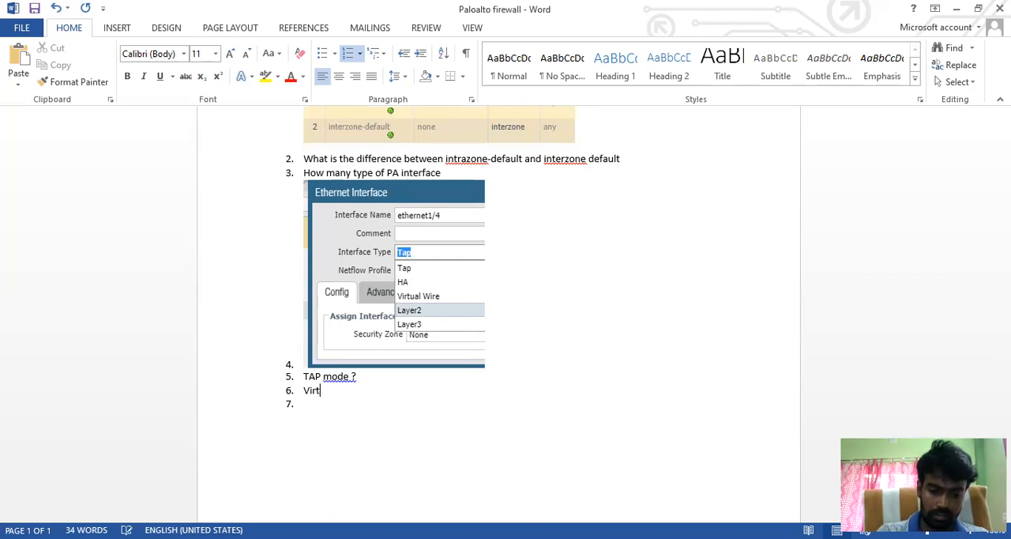
{"action": "type", "text": "ual Ware"}
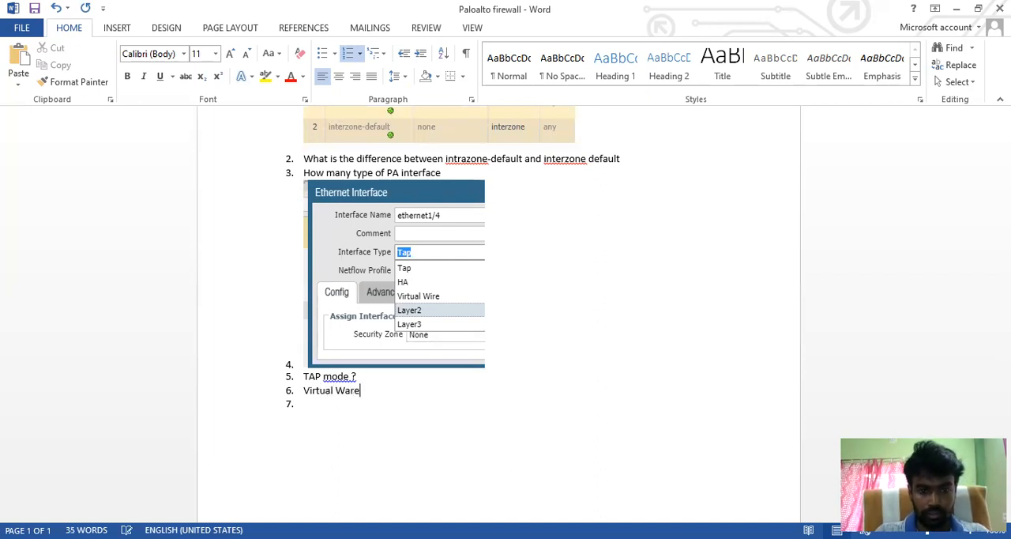
{"action": "type", "text": "?"}
{"action": "key", "text": "Return"}
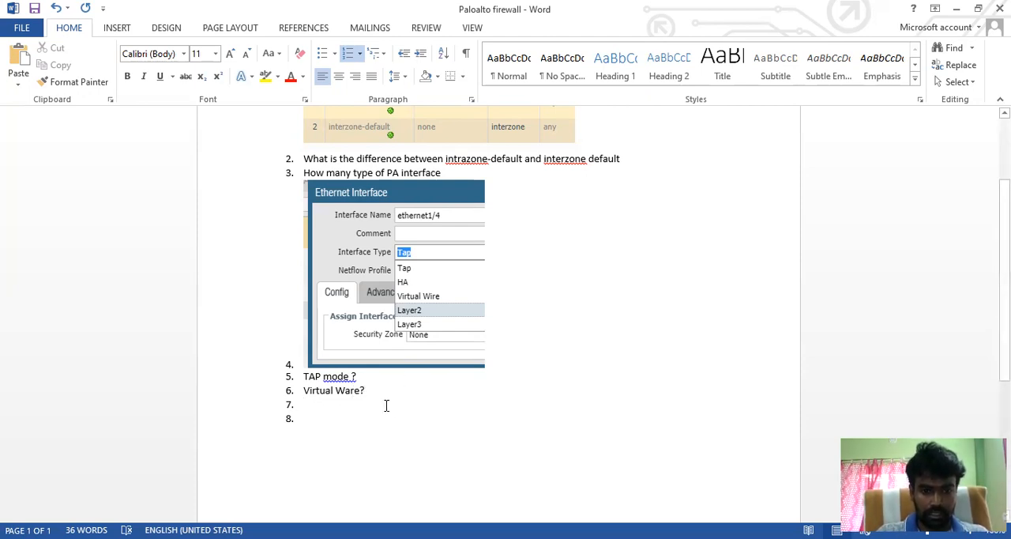
Step: Switch to the firewall's web console, collapse the interface type choices and open the online help for the Ethernet Interface dialog
{"action": "left_click_drag", "start_coordinate": [368, 390], "coordinate": [306, 393]}
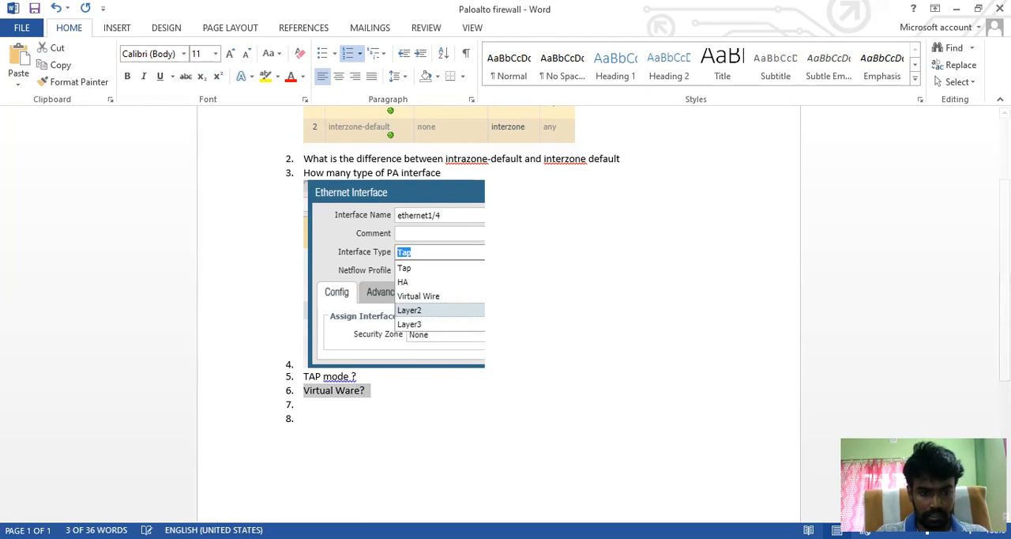
{"action": "key", "text": "alt+Tab"}
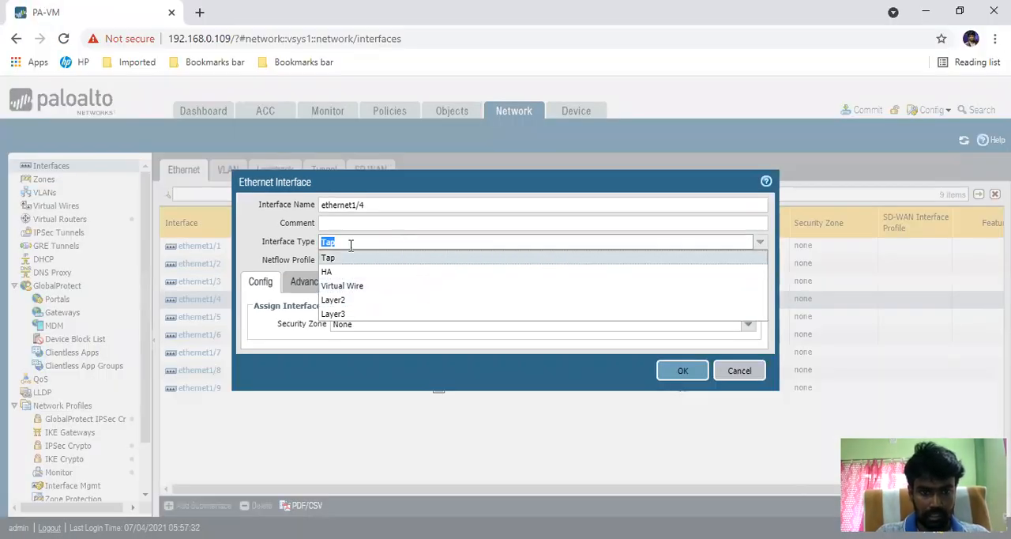
{"action": "left_click", "coordinate": [267, 241]}
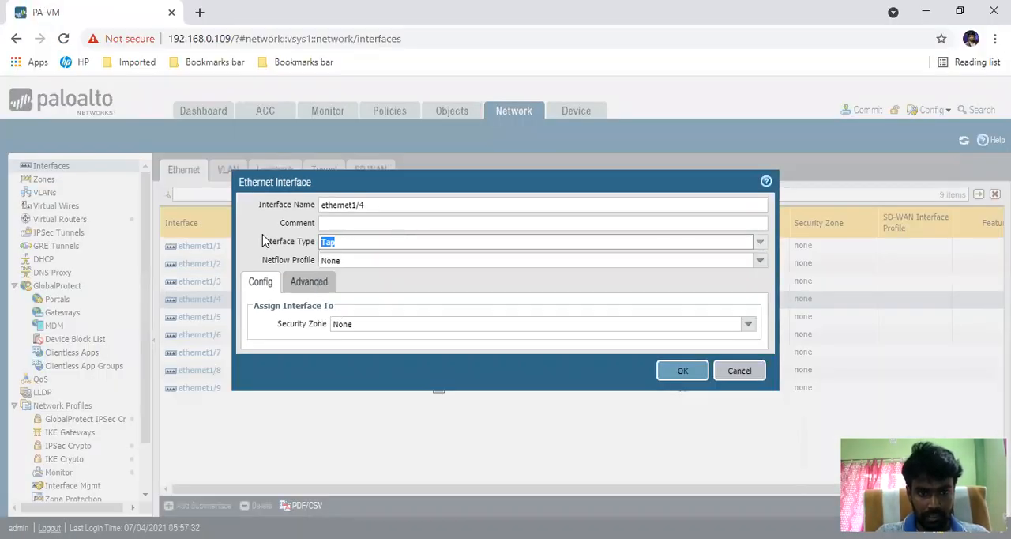
{"action": "left_click", "coordinate": [766, 182]}
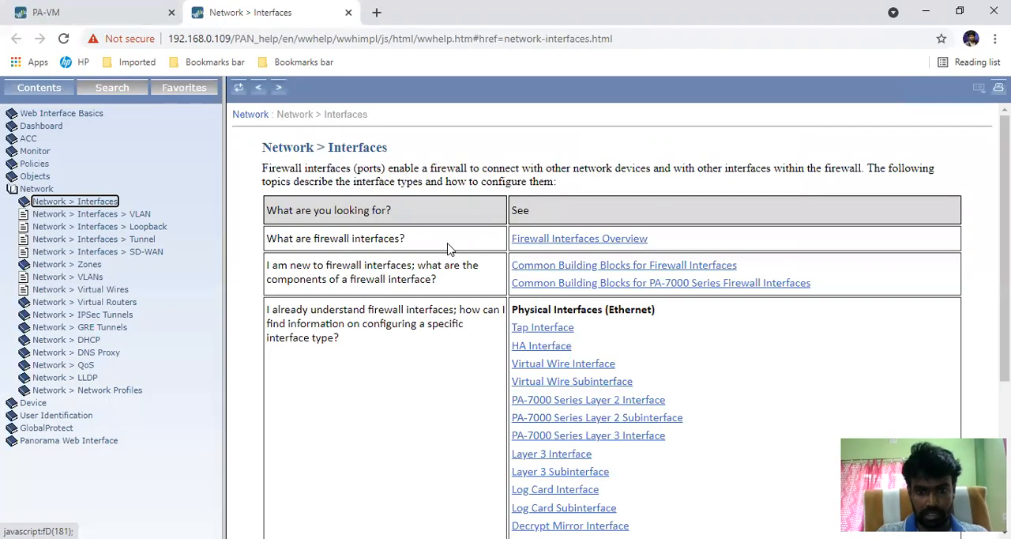
Step: Open the Tap Interface help topic and read through its description and settings table
{"action": "scroll", "coordinate": [447, 249], "scroll_direction": "down", "scroll_amount": 2}
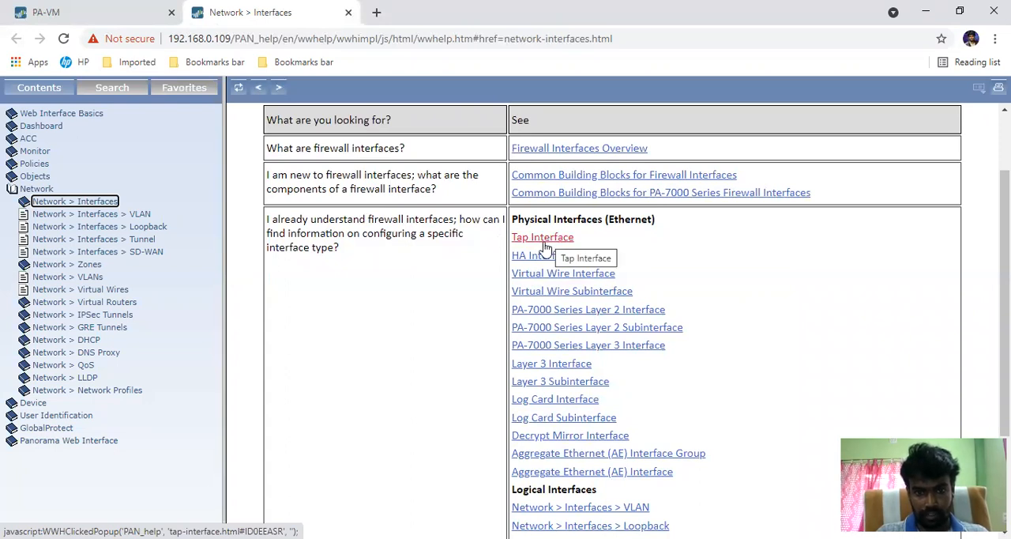
{"action": "left_click", "coordinate": [558, 235]}
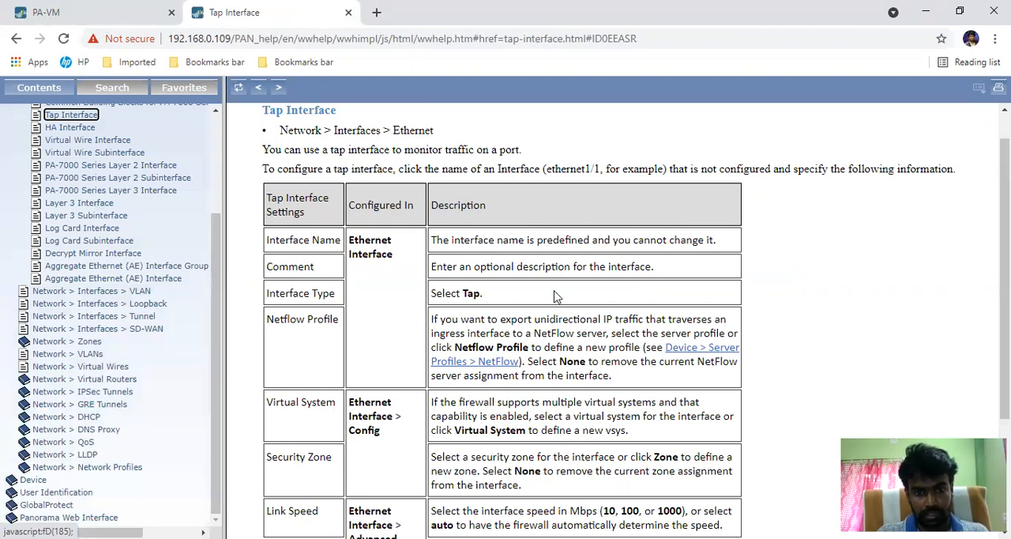
{"action": "scroll", "coordinate": [555, 295], "scroll_direction": "down", "scroll_amount": 1}
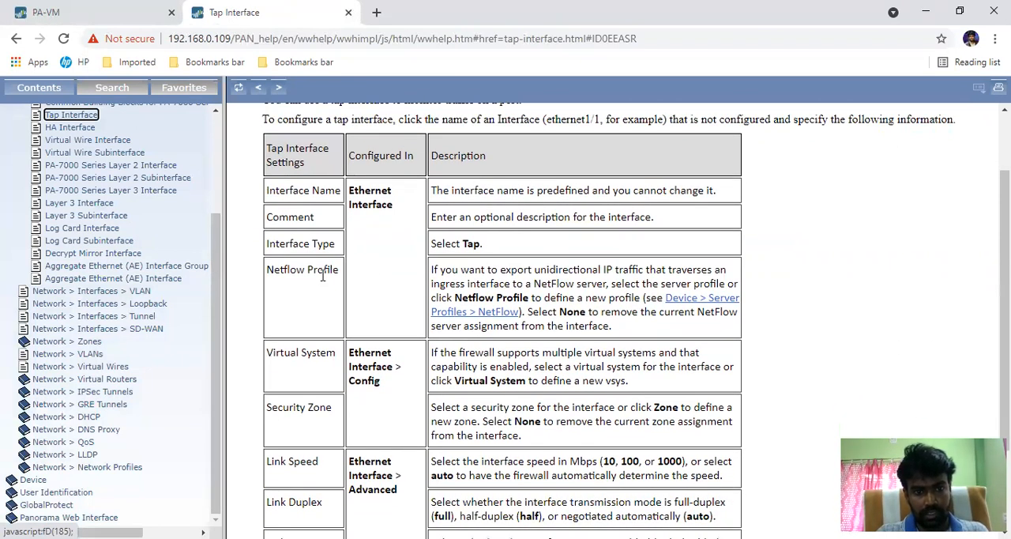
{"action": "scroll", "coordinate": [496, 378], "scroll_direction": "down", "scroll_amount": 3}
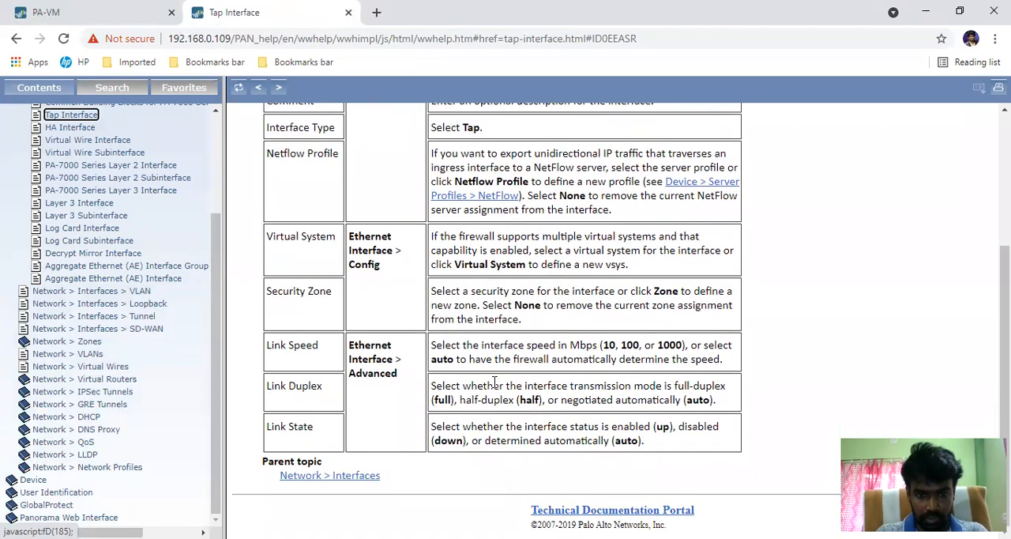
{"action": "scroll", "coordinate": [494, 382], "scroll_direction": "up", "scroll_amount": 2}
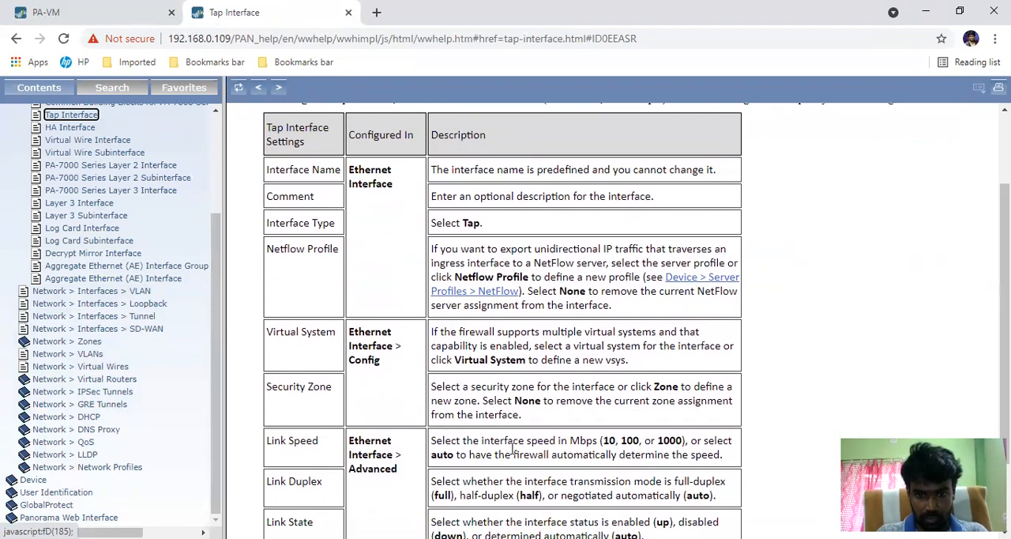
{"action": "scroll", "coordinate": [506, 443], "scroll_direction": "down", "scroll_amount": 3}
{"action": "scroll", "coordinate": [494, 434], "scroll_direction": "up", "scroll_amount": 5}
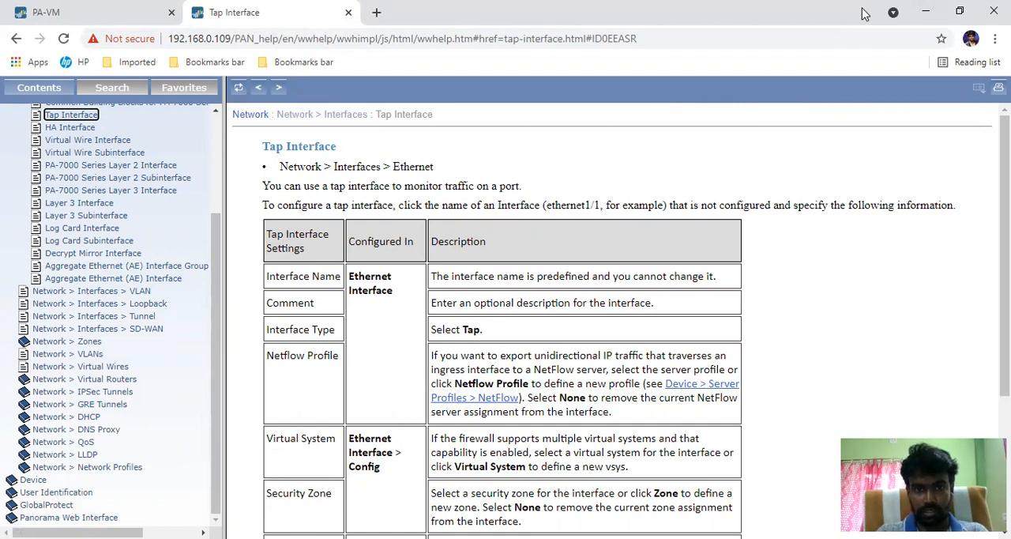
Step: Search Google in a new browser tab for "what is tap mode in palo alto"
{"action": "left_click", "coordinate": [376, 12]}
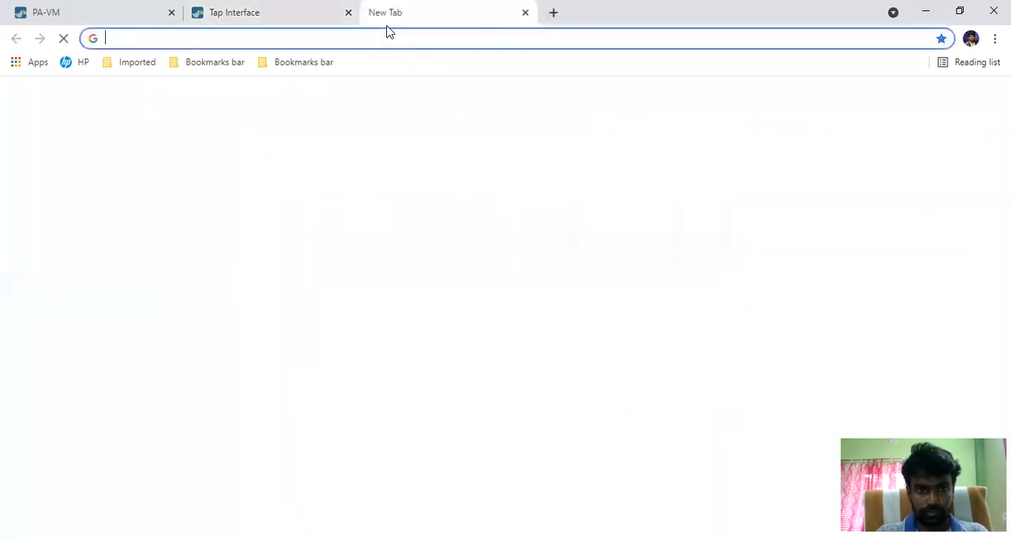
{"action": "left_click", "coordinate": [390, 383]}
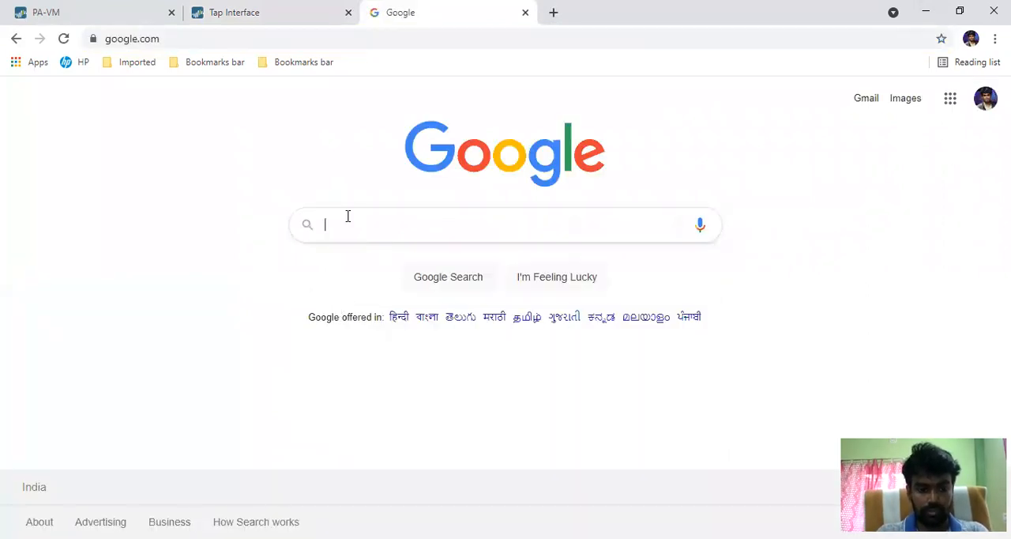
{"action": "type", "text": "what i"}
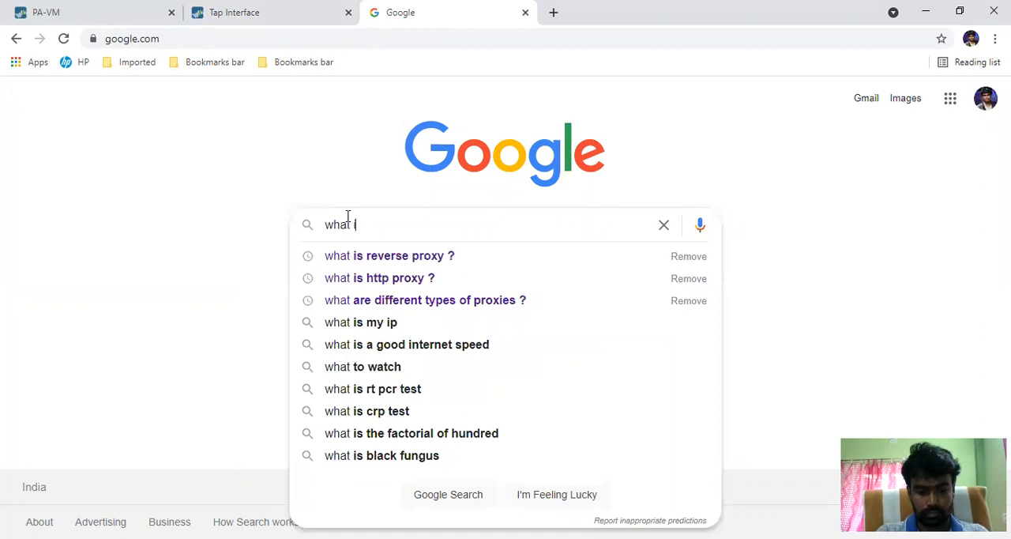
{"action": "type", "text": "s TAP m oe"}
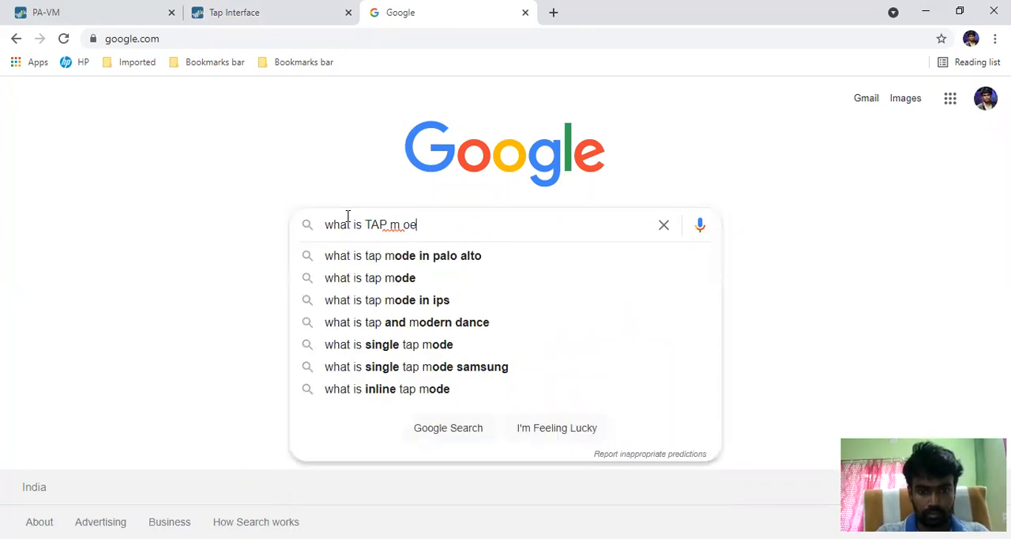
{"action": "left_click", "coordinate": [447, 257]}
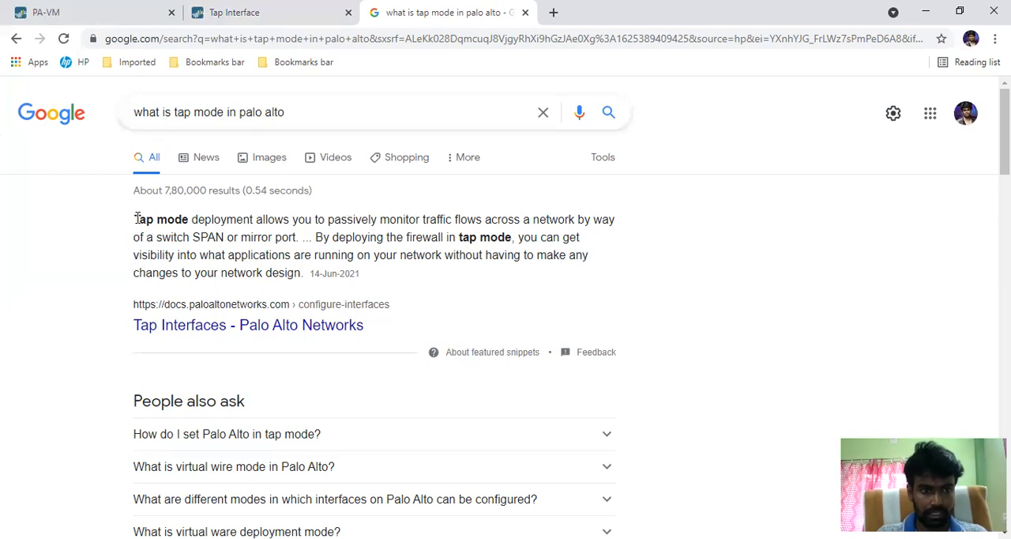
Step: Copy the tap mode definition from the search result into the Word document as a new list item below "TAP mode ?"
{"action": "left_click_drag", "start_coordinate": [135, 219], "coordinate": [306, 277]}
{"action": "key", "text": "ctrl+c"}
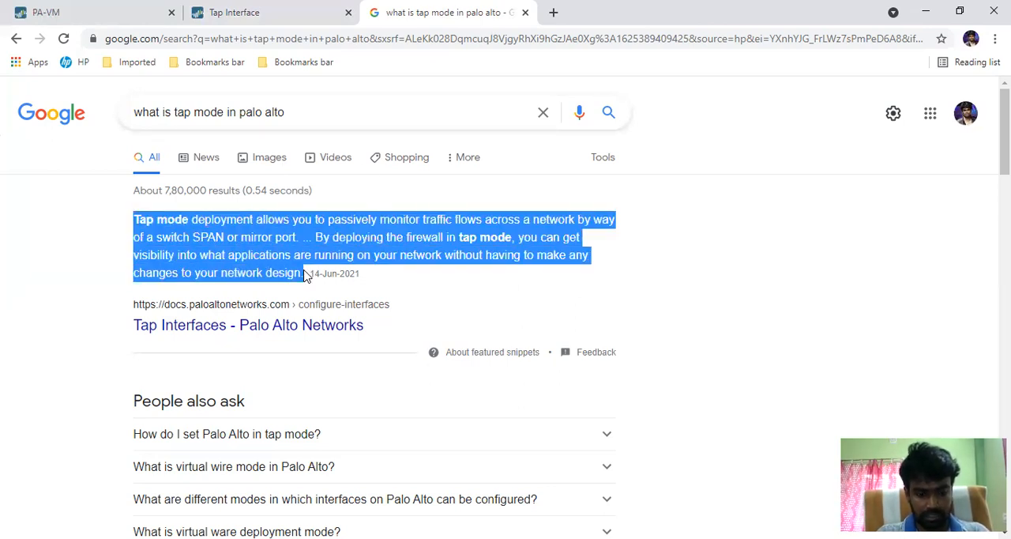
{"action": "key", "text": "alt+Tab"}
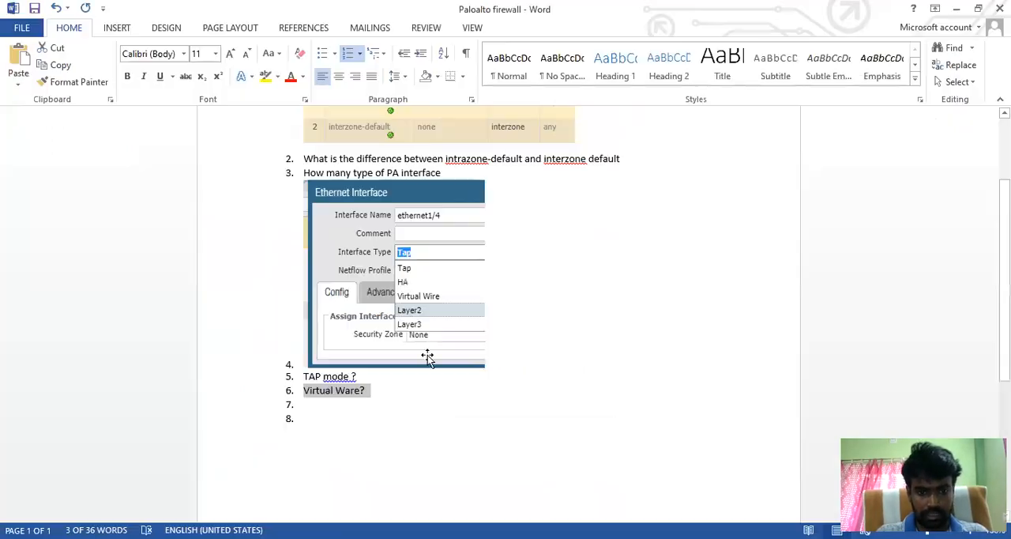
{"action": "left_click", "coordinate": [376, 376]}
{"action": "key", "text": "Return"}
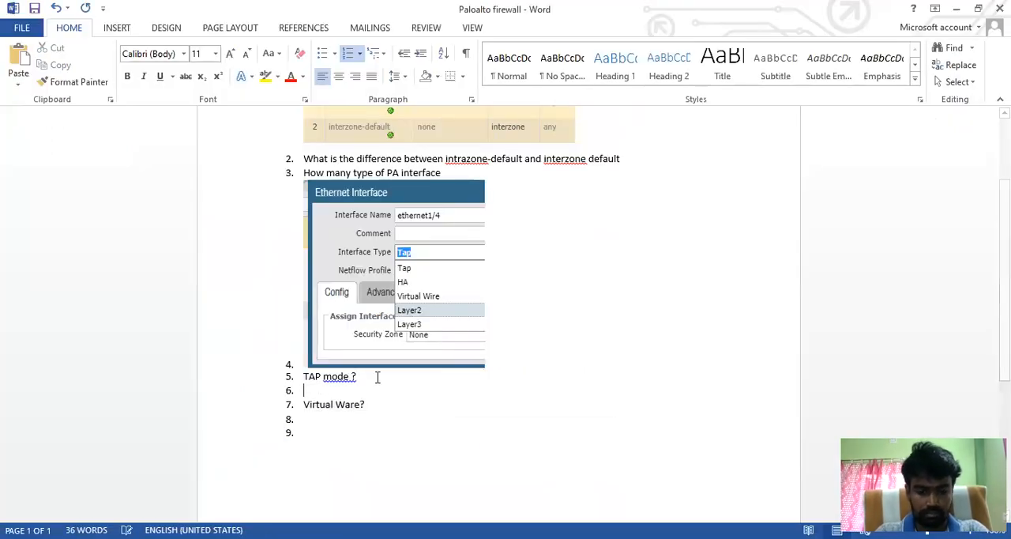
{"action": "key", "text": "ctrl+v"}
Step: Insert an empty list item between the tap mode definition and "Virtual Ware?"
{"action": "left_click", "coordinate": [369, 446]}
{"action": "left_click", "coordinate": [484, 431]}
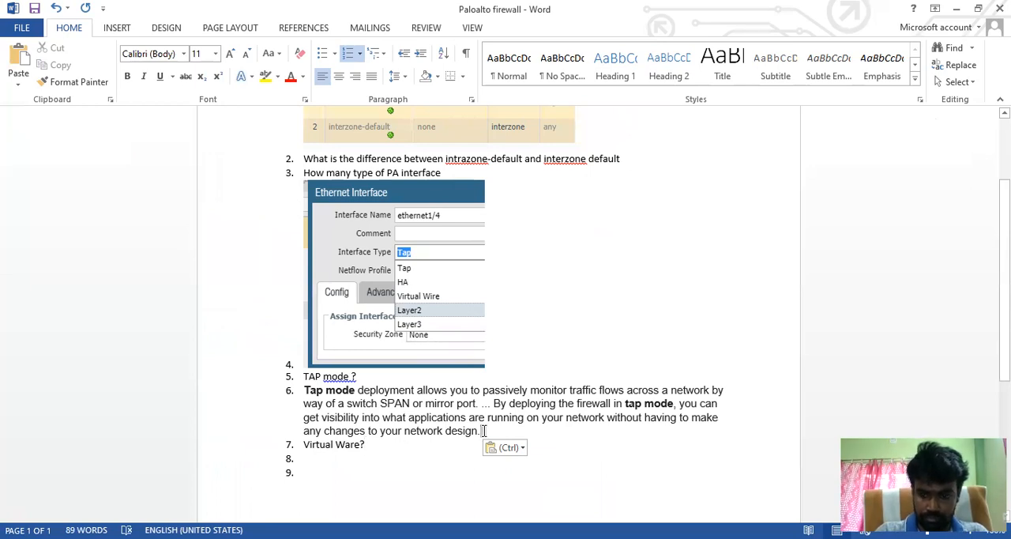
{"action": "key", "text": "Right"}
{"action": "key", "text": "Return"}
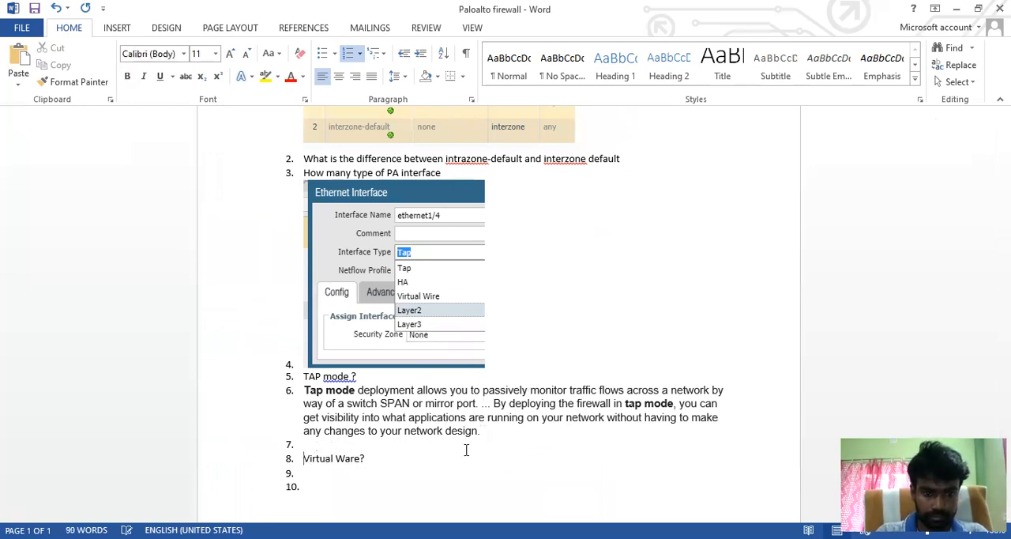
Step: Return to the browser and change the Google search to "what is virtual wire mode in palo alto"
{"action": "left_click_drag", "start_coordinate": [377, 460], "coordinate": [323, 454]}
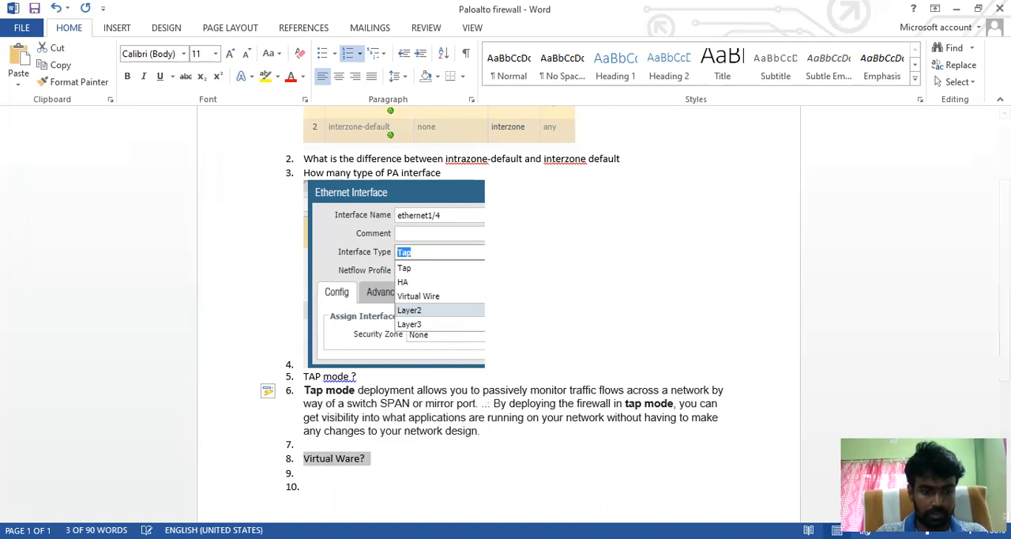
{"action": "key", "text": "alt+Tab"}
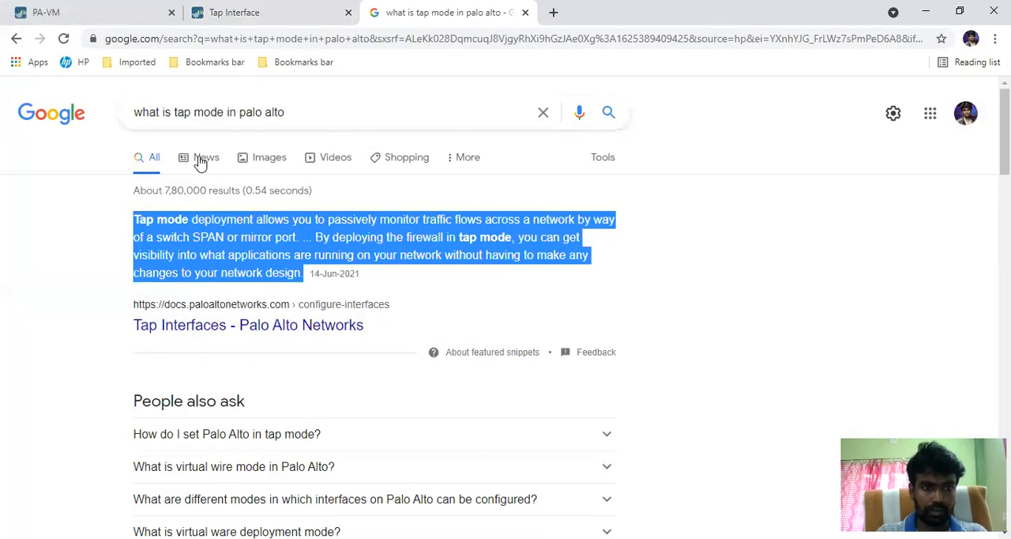
{"action": "left_click", "coordinate": [189, 115]}
{"action": "key", "text": "BackSpace"}
{"action": "key", "text": "BackSpace"}
{"action": "key", "text": "BackSpace"}
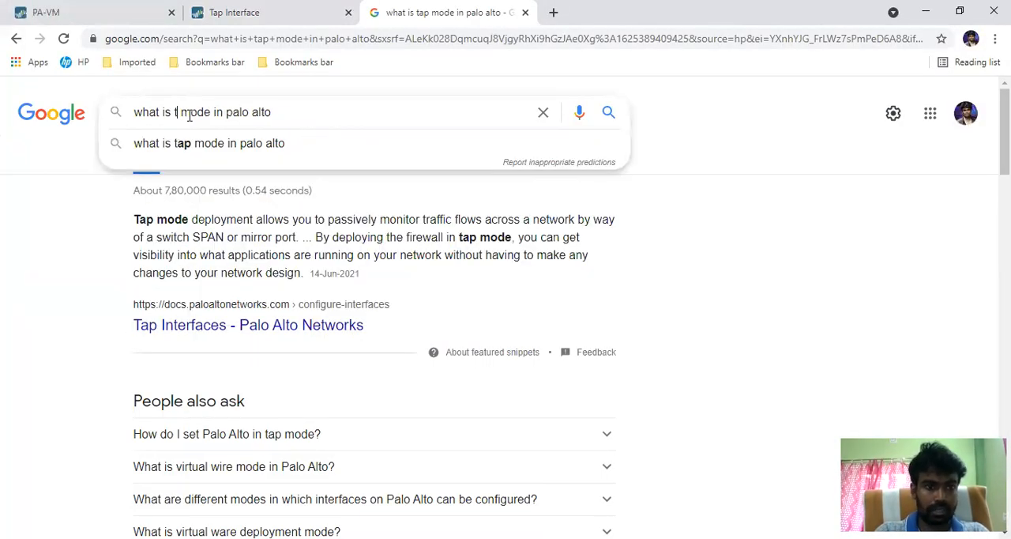
{"action": "type", "text": "v"}
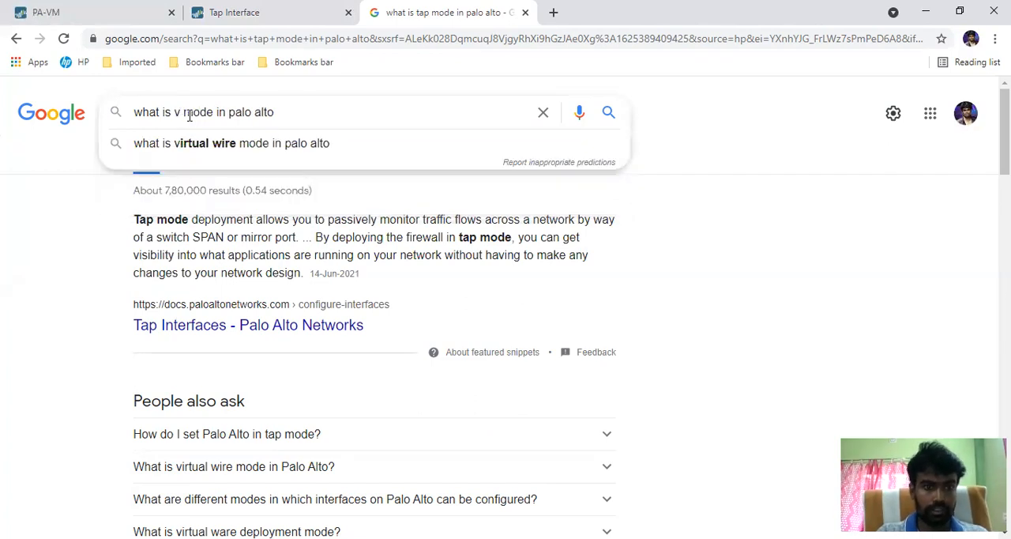
{"action": "left_click", "coordinate": [228, 154]}
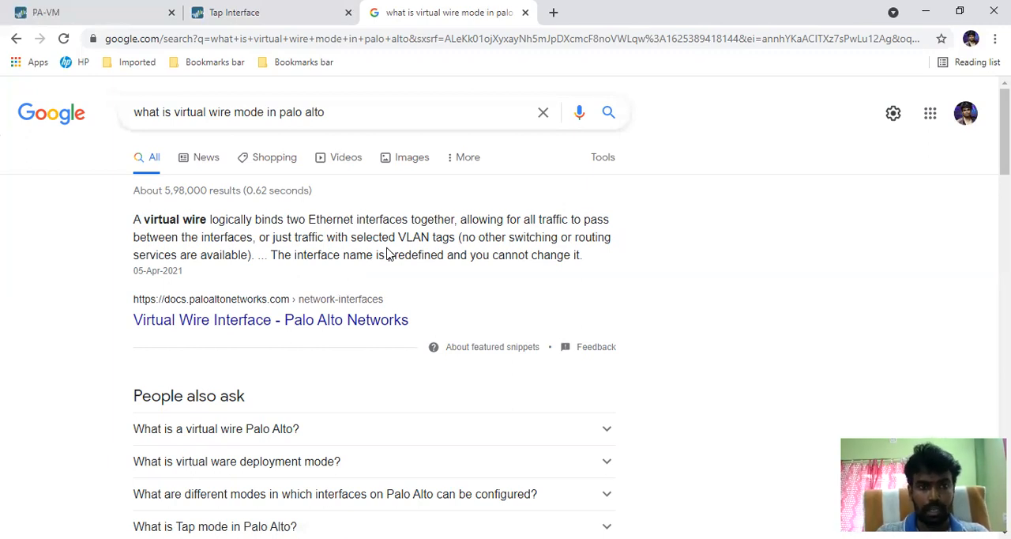
Step: Go back to the PA-VM console and close the ethernet1/4 interface dialog without saving
{"action": "left_click", "coordinate": [222, 12]}
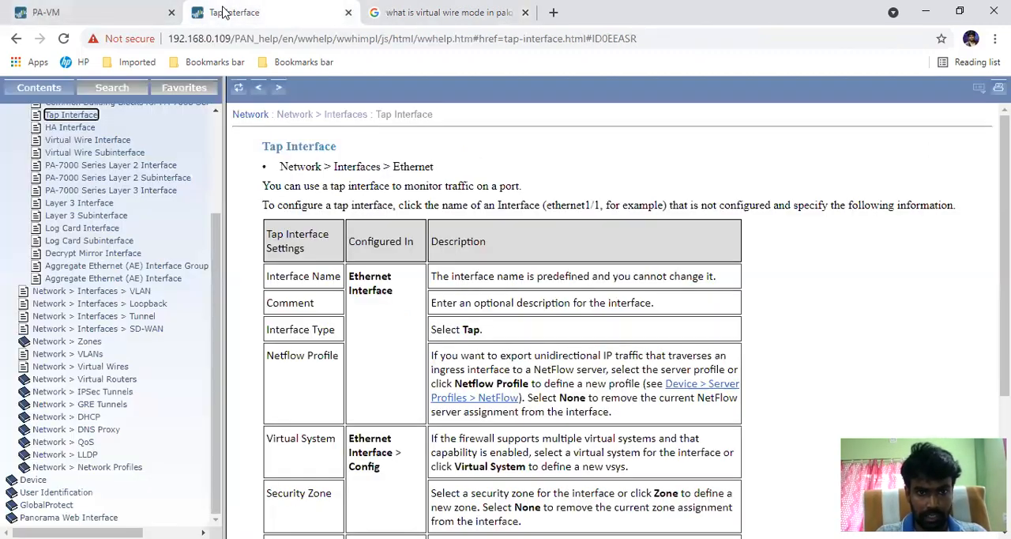
{"action": "left_click", "coordinate": [72, 8]}
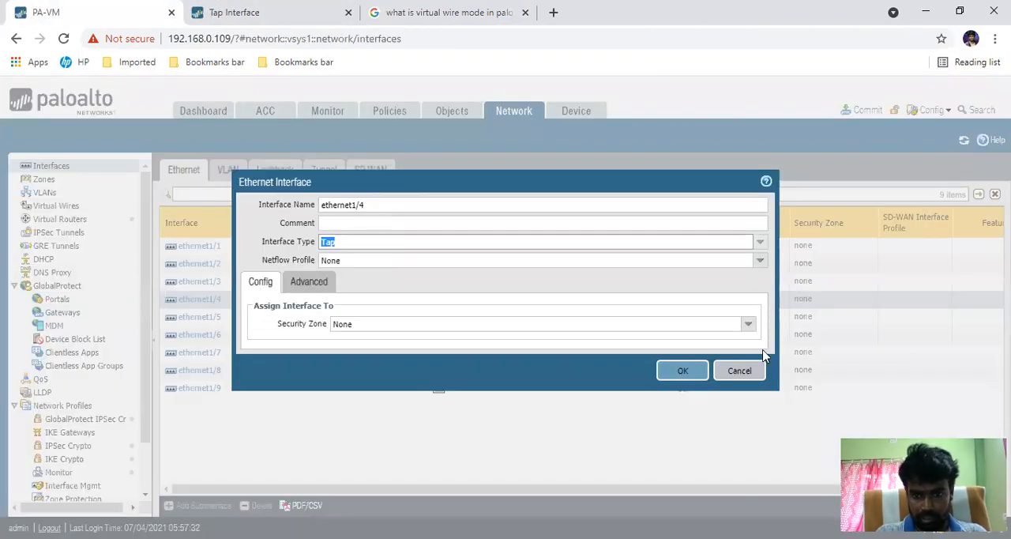
{"action": "left_click", "coordinate": [739, 370]}
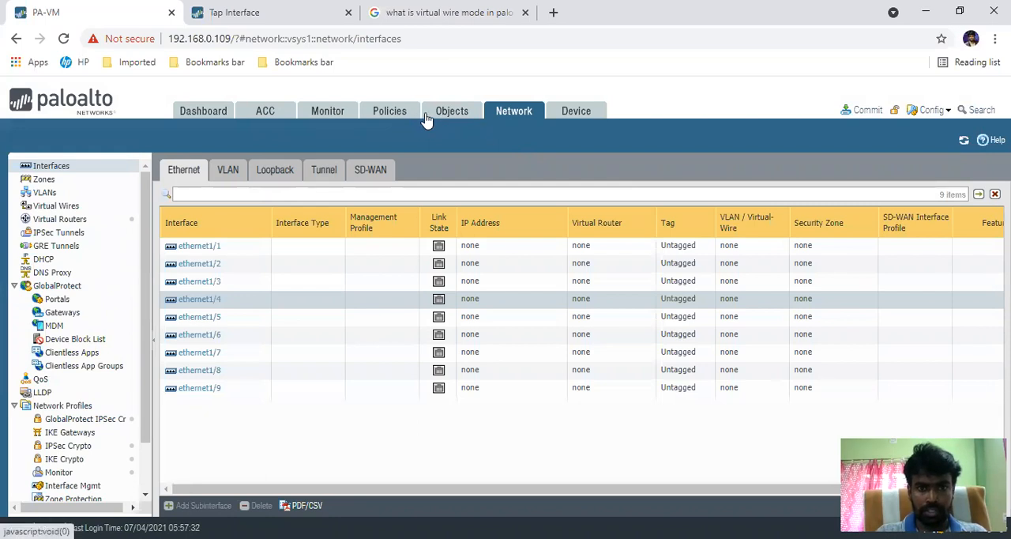
Step: Look through the console's Network categories and the Objects categories, including the custom objects and security profiles
{"action": "scroll", "coordinate": [81, 398], "scroll_direction": "down", "scroll_amount": 2}
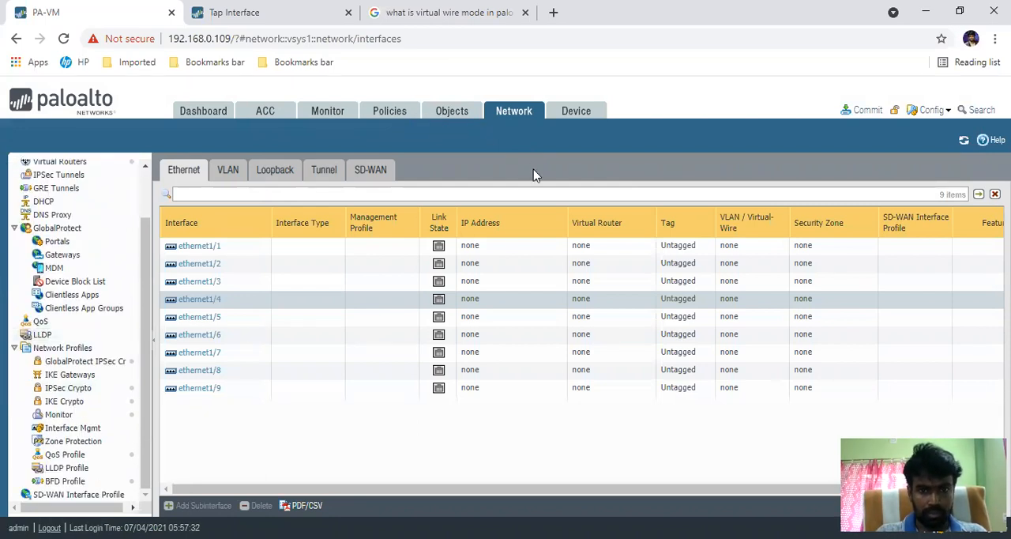
{"action": "left_click", "coordinate": [453, 113]}
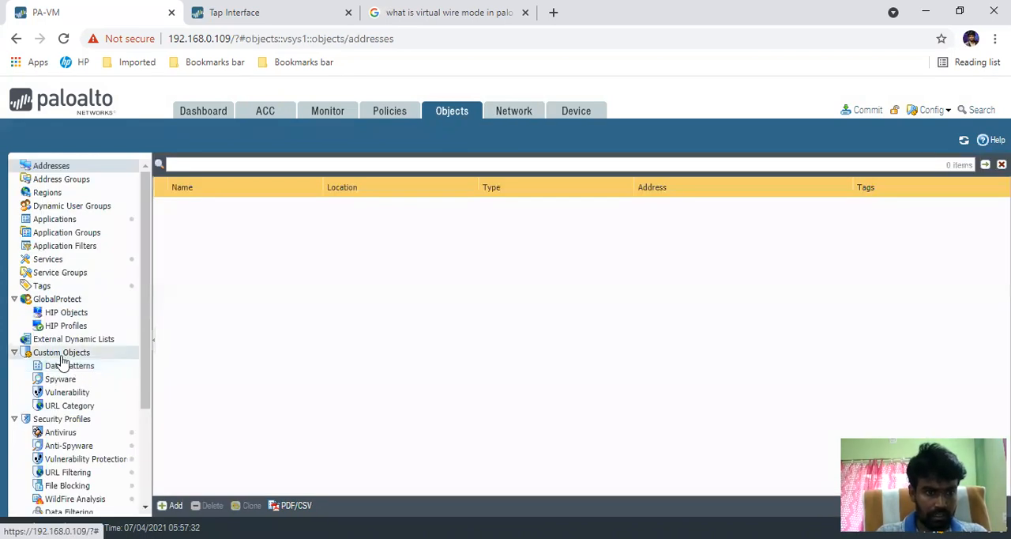
{"action": "scroll", "coordinate": [101, 371], "scroll_direction": "down", "scroll_amount": 4}
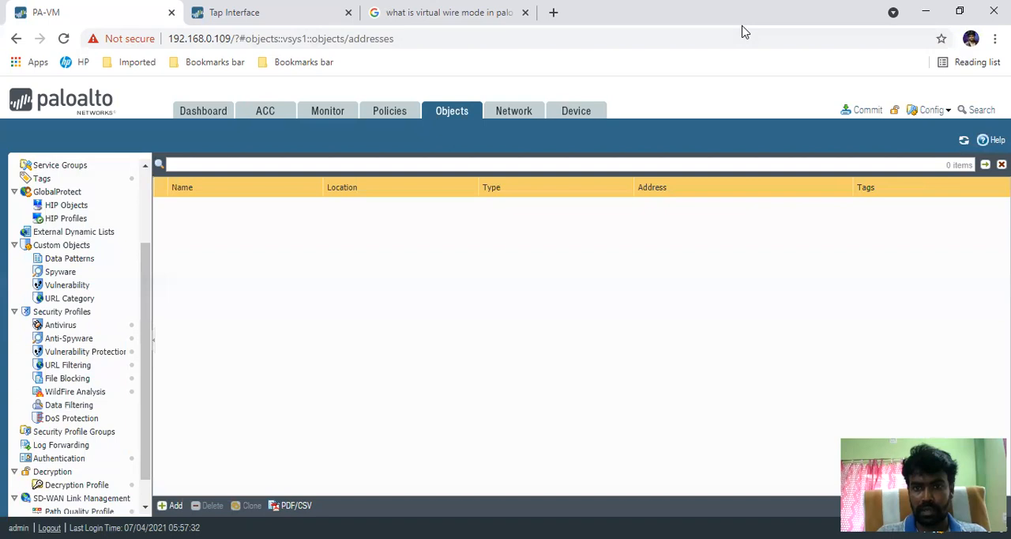
Step: Open the Palo Alto Networks "Virtual Wire Interface" page from the search results and review its description and settings table
{"action": "left_click", "coordinate": [373, 14]}
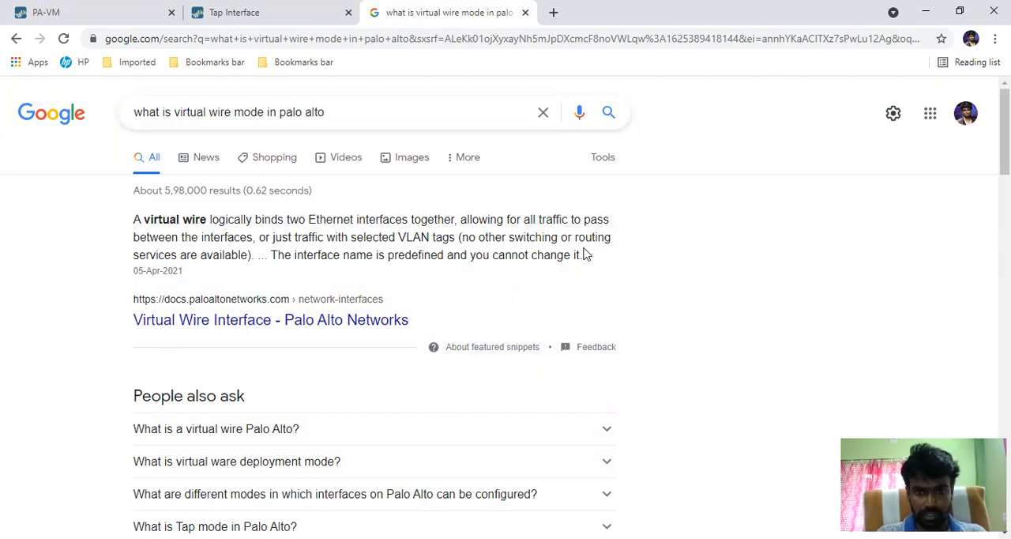
{"action": "left_click", "coordinate": [287, 327]}
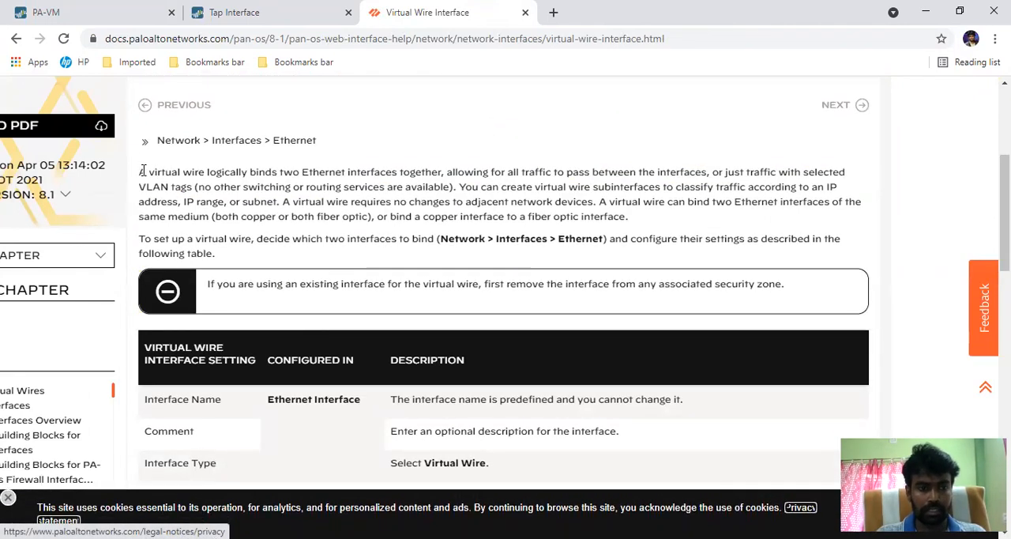
{"action": "scroll", "coordinate": [282, 253], "scroll_direction": "down", "scroll_amount": 4}
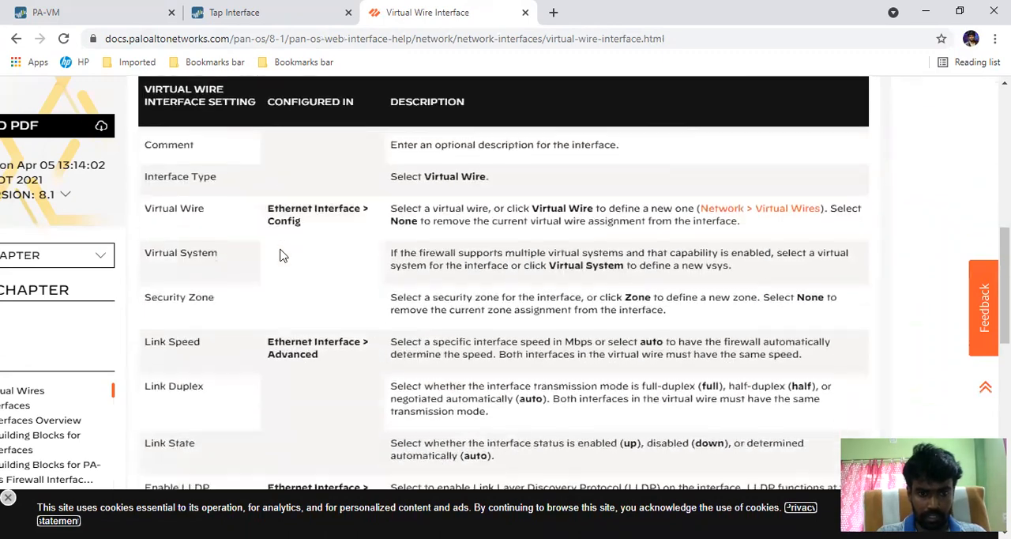
{"action": "scroll", "coordinate": [282, 253], "scroll_direction": "up", "scroll_amount": 4}
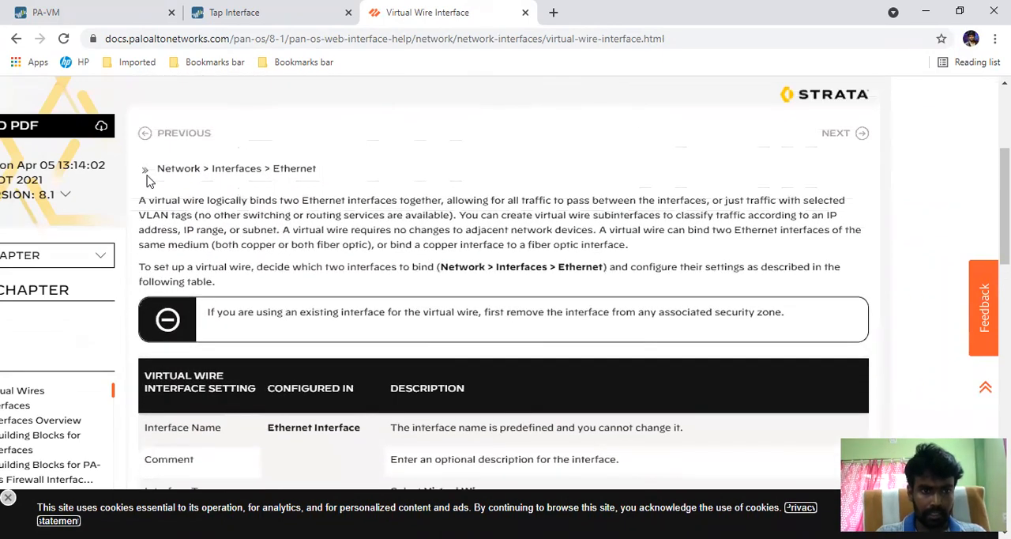
Step: Copy the two virtual wire description paragraphs into the Word document below "Virtual Ware?" and remove the number from the first pasted paragraph
{"action": "left_click_drag", "start_coordinate": [156, 168], "coordinate": [289, 287]}
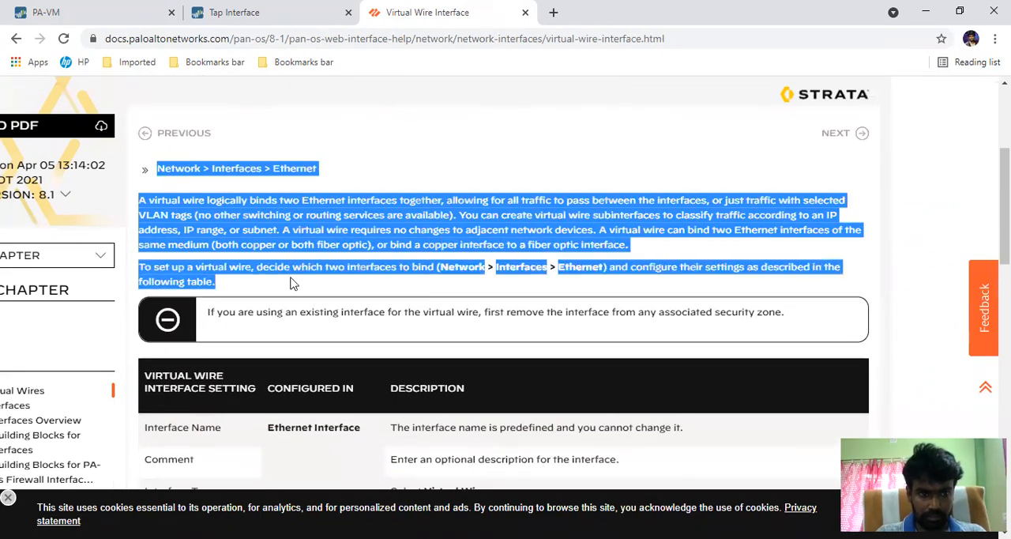
{"action": "left_click", "coordinate": [267, 285]}
{"action": "left_click_drag", "start_coordinate": [219, 289], "coordinate": [138, 204]}
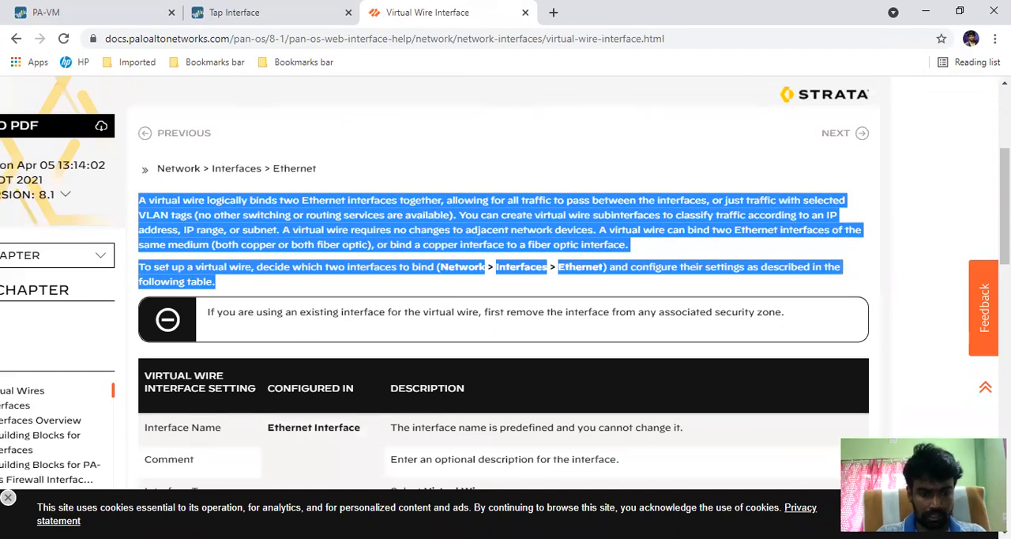
{"action": "key", "text": "alt+Tab"}
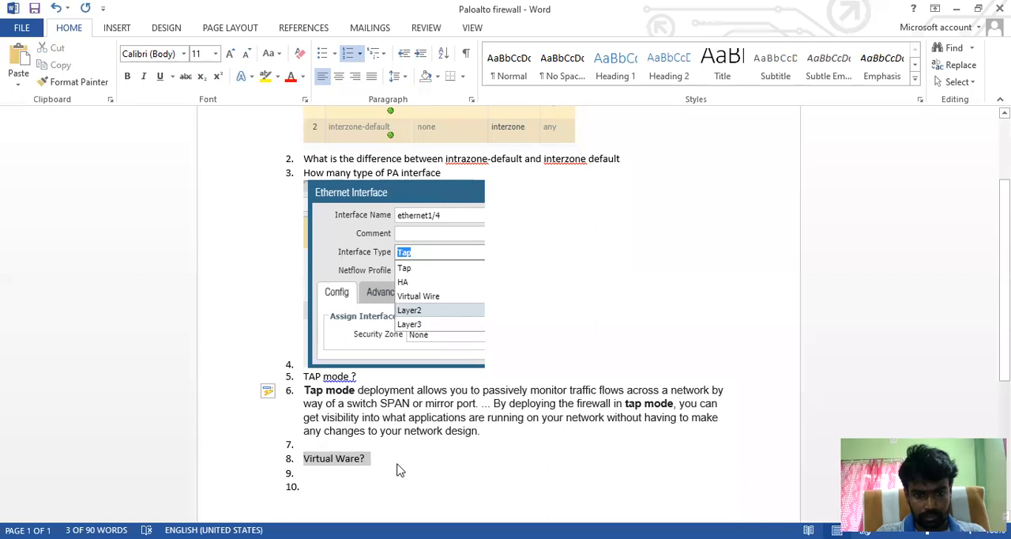
{"action": "left_click", "coordinate": [397, 465]}
{"action": "key", "text": "Return"}
{"action": "type", "text": "A virtual wire logically binds two Ethernet interfaces together, allowing for all traffic to pass between the interfaces, or just traffic with selected VLAN tags (no other switching or routing services are available). You can create virtual wire subinterfaces to classify traffic according to an IP address, IP range, or subnet. A virtual wire requires no changes to adjacent network devices. A virtual wire can bind two Ethernet interfaces of the same medium (both copper or both fiber optic), or bind a copper interface to a fiber optic interface. To set up a virtual wire, decide which two interfaces to bind ( Network Interfaces Ethernet ) and configure their settings as described in the following table."}
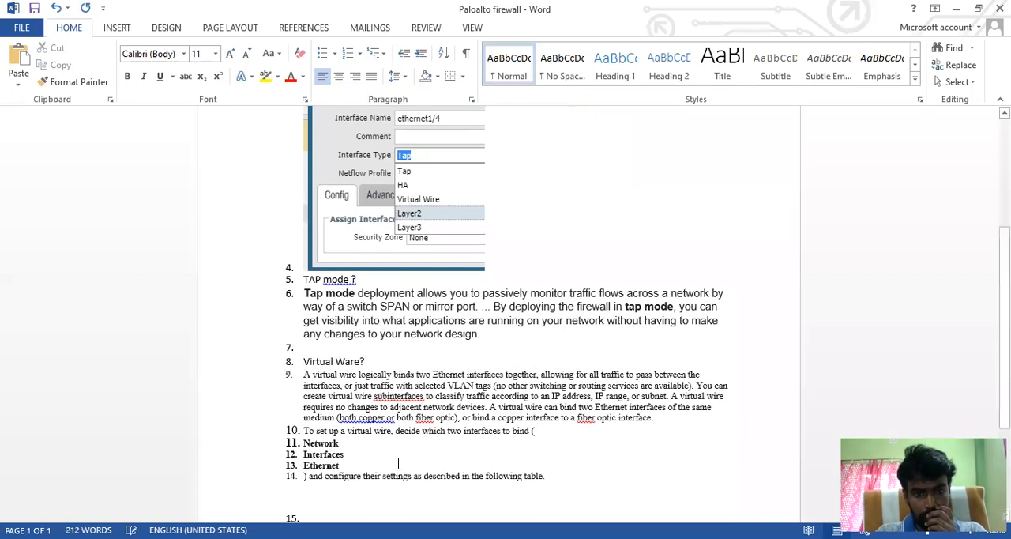
{"action": "left_click", "coordinate": [300, 376]}
{"action": "key", "text": "BackSpace"}
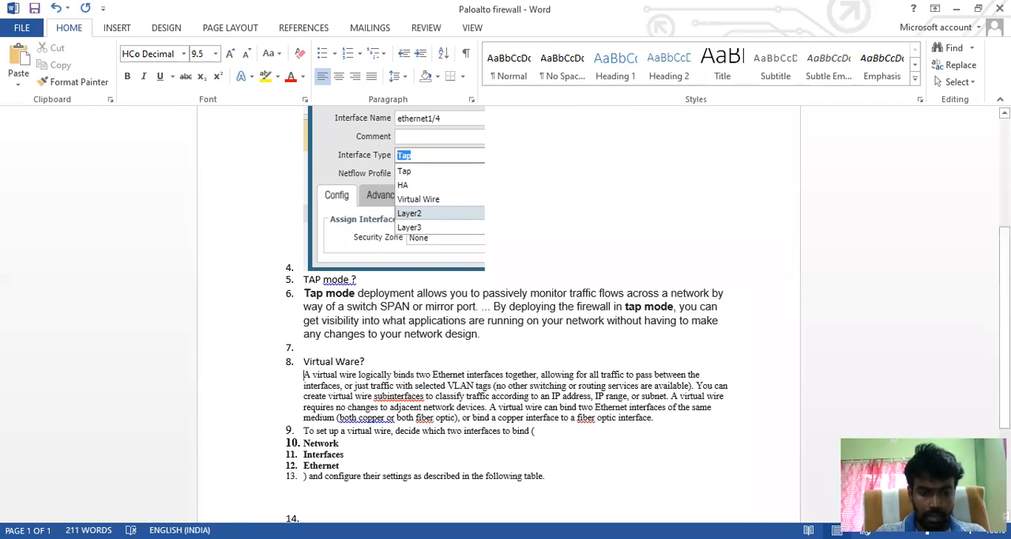
Step: Return to the PA-VM console in the browser and open the ethernet1/4 settings from the Network interfaces list
{"action": "key", "text": "alt+Tab"}
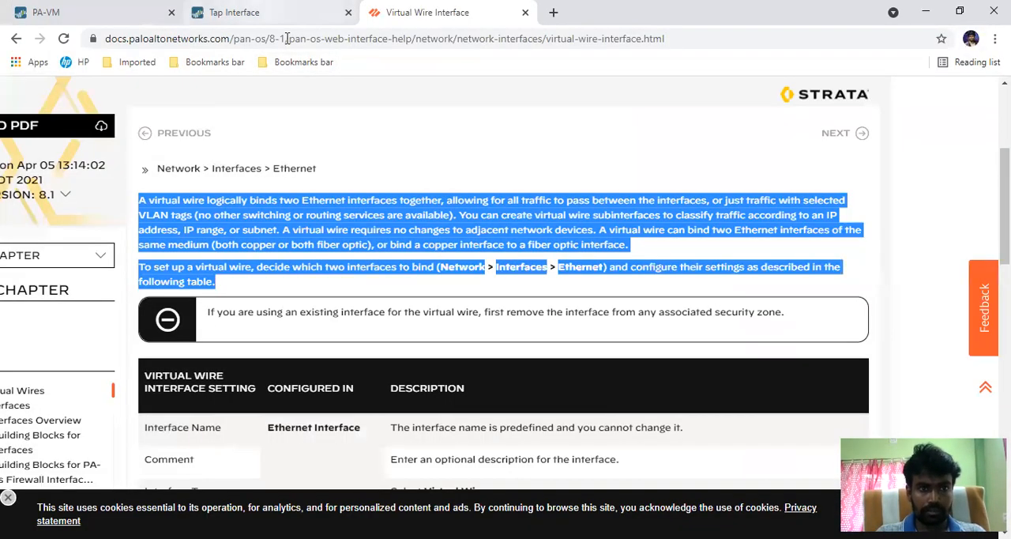
{"action": "left_click", "coordinate": [253, 12]}
{"action": "left_click", "coordinate": [122, 10]}
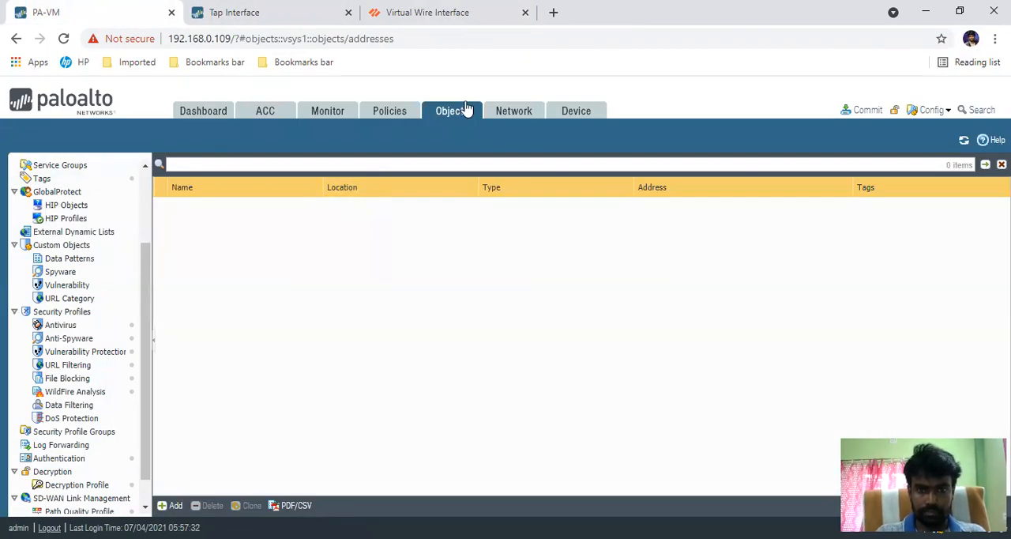
{"action": "left_click", "coordinate": [515, 112]}
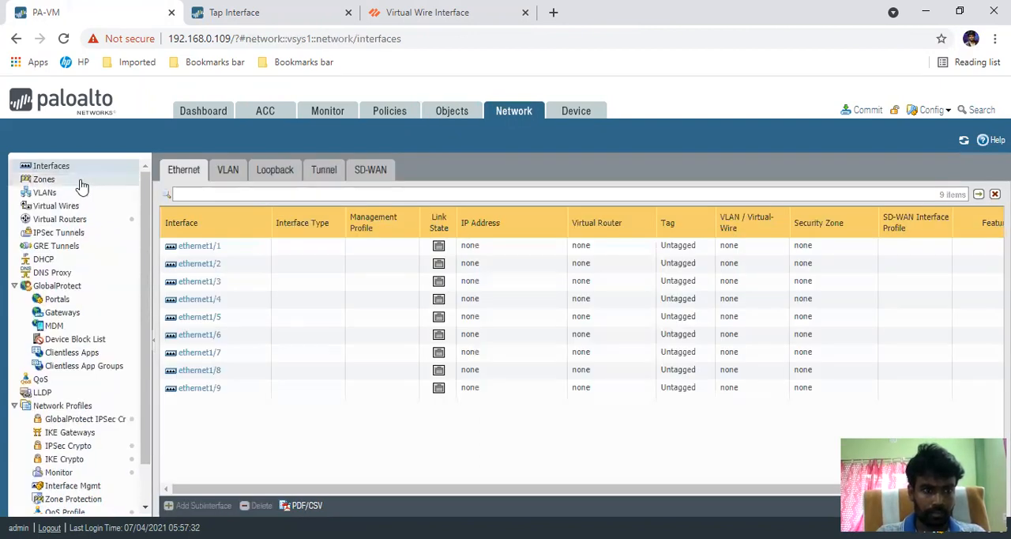
{"action": "left_click", "coordinate": [71, 168]}
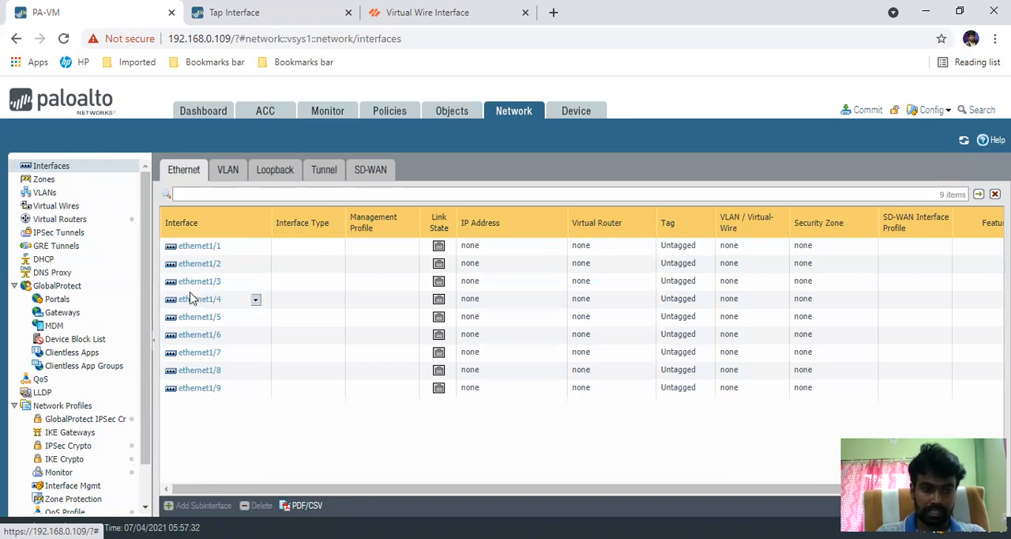
{"action": "left_click", "coordinate": [190, 304]}
{"action": "left_click", "coordinate": [197, 300]}
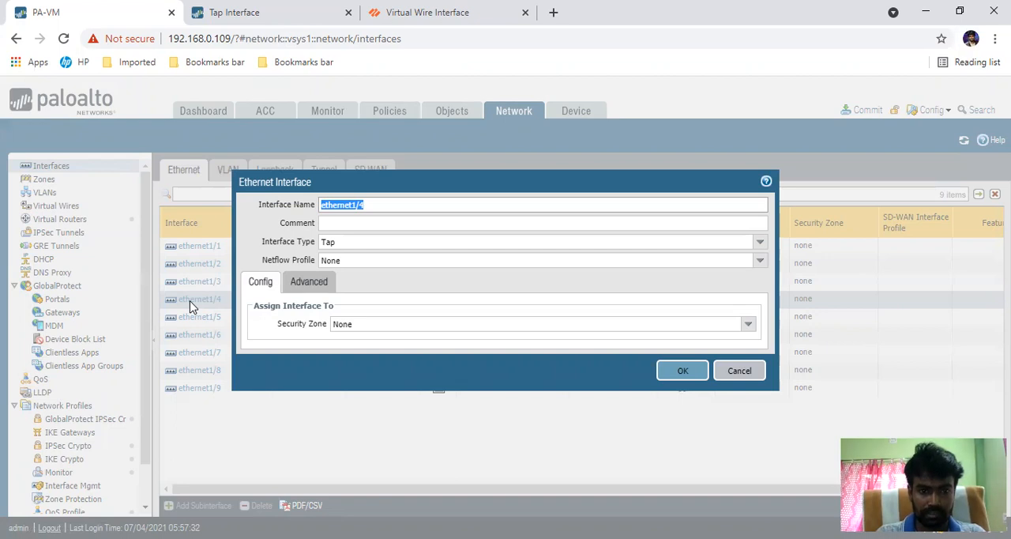
Step: Compare the ethernet1/4 configuration options offered for the Layer3, Virtual Wire, Tap and Layer2 interface types
{"action": "left_click", "coordinate": [392, 244]}
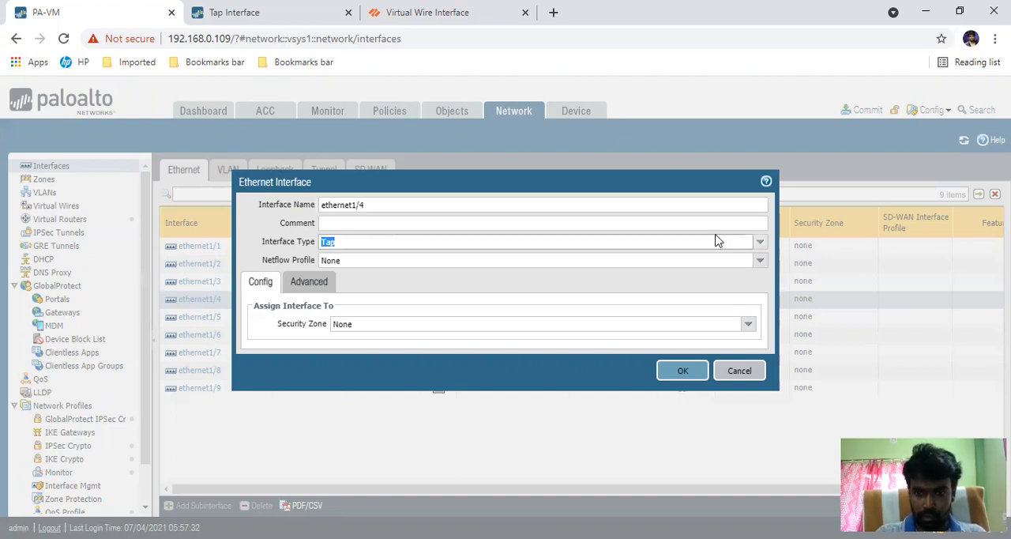
{"action": "left_click", "coordinate": [759, 245]}
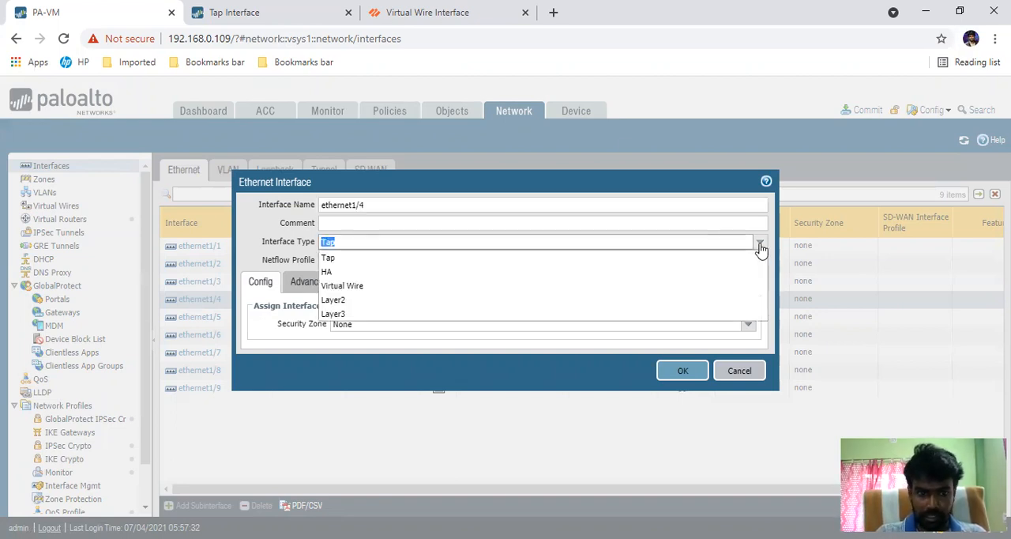
{"action": "left_click", "coordinate": [338, 314]}
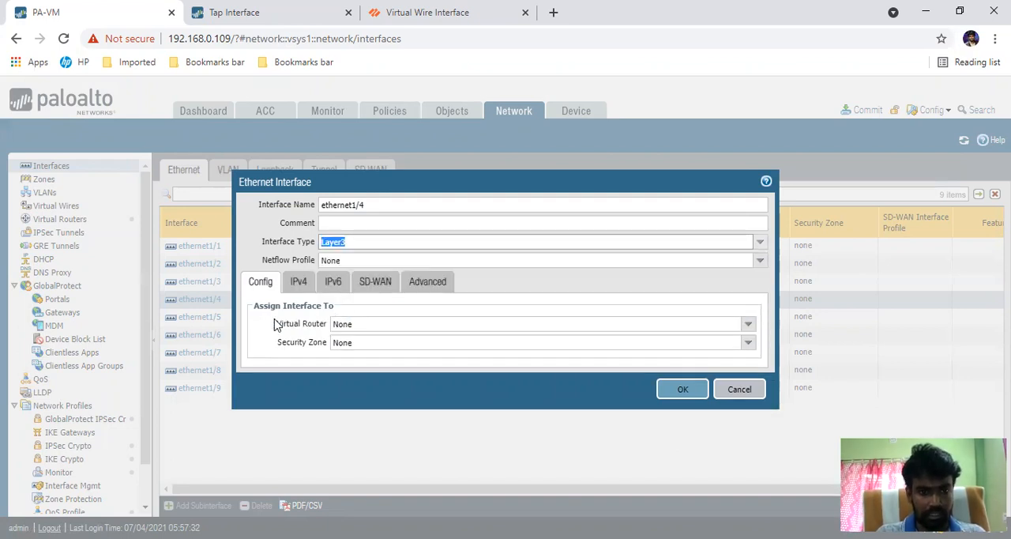
{"action": "left_click", "coordinate": [344, 242]}
{"action": "left_click", "coordinate": [343, 286]}
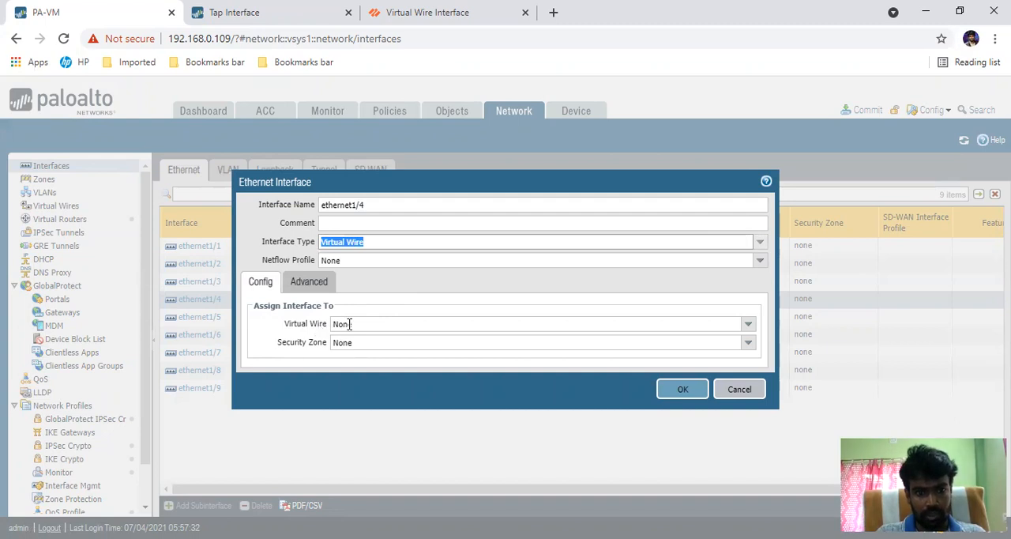
{"action": "left_click", "coordinate": [759, 243]}
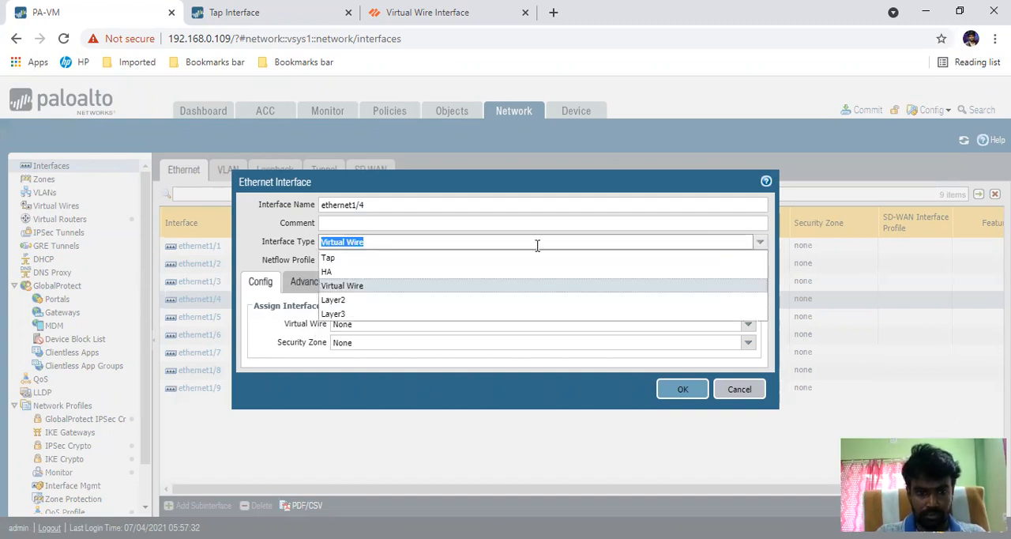
{"action": "left_click", "coordinate": [350, 314]}
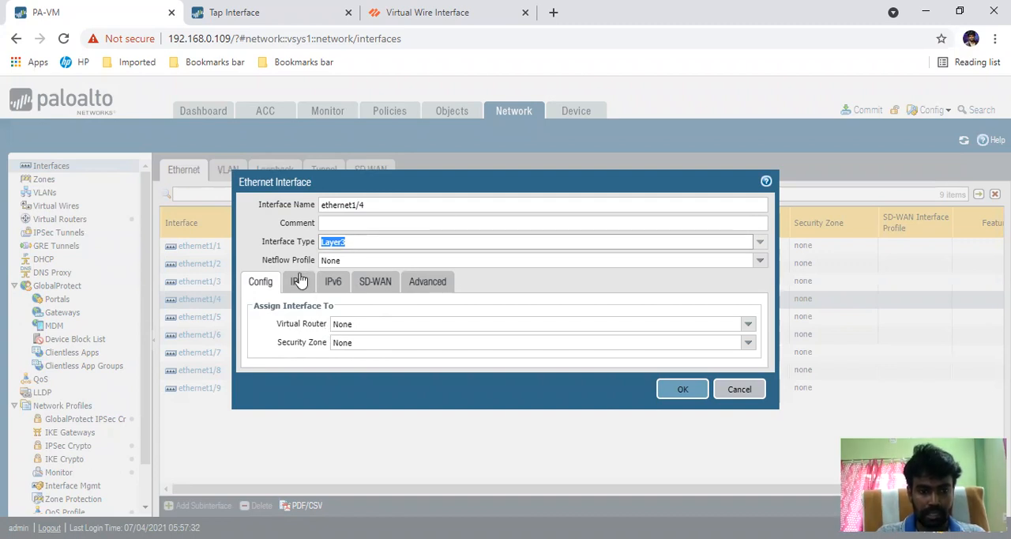
{"action": "left_click", "coordinate": [760, 243]}
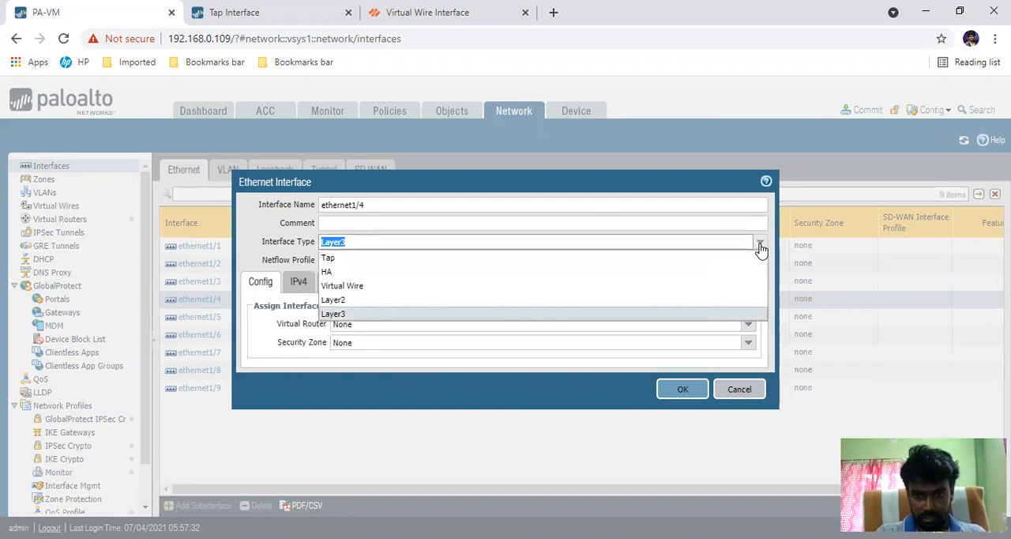
{"action": "left_click", "coordinate": [352, 263]}
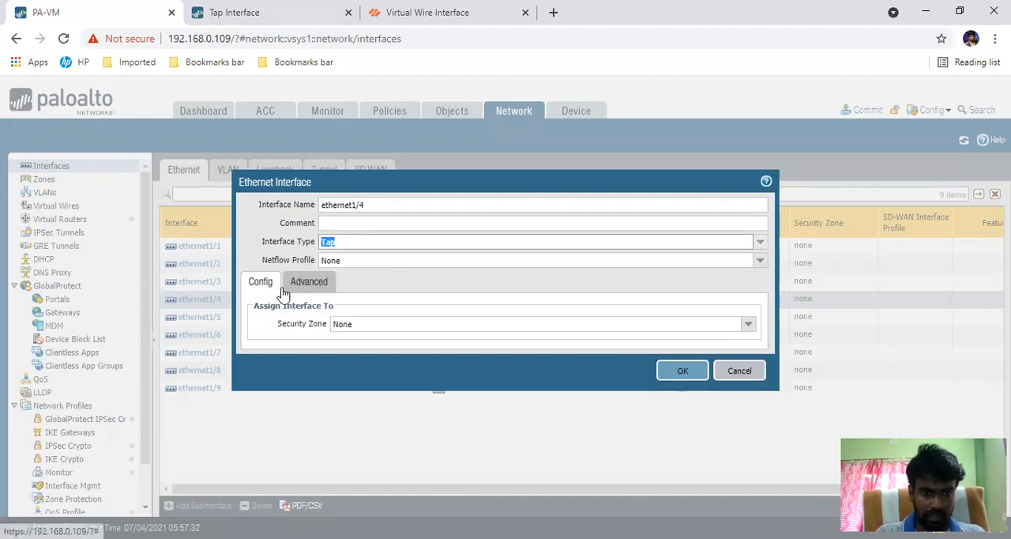
{"action": "left_click", "coordinate": [759, 242]}
{"action": "left_click", "coordinate": [382, 302]}
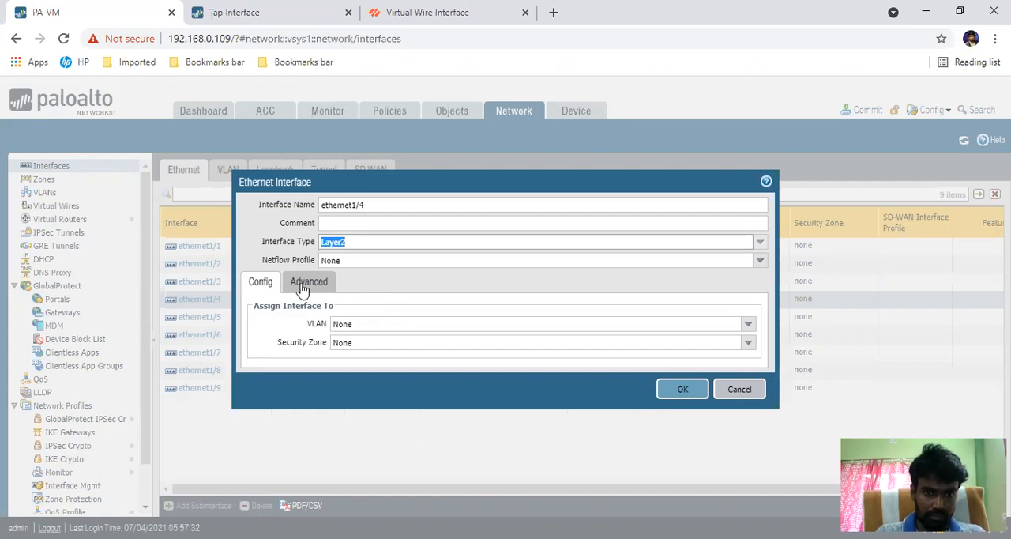
{"action": "left_click", "coordinate": [759, 241]}
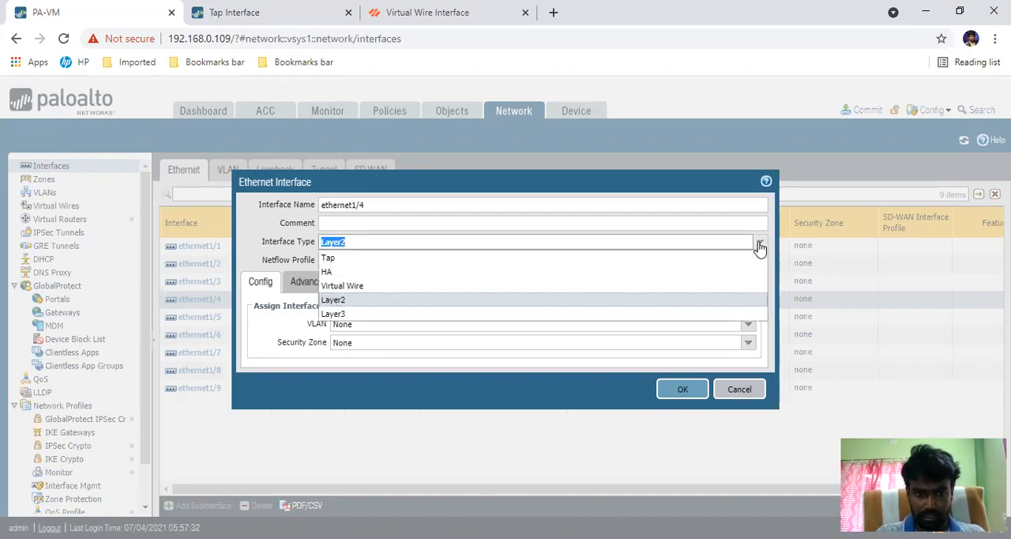
{"action": "left_click", "coordinate": [343, 286]}
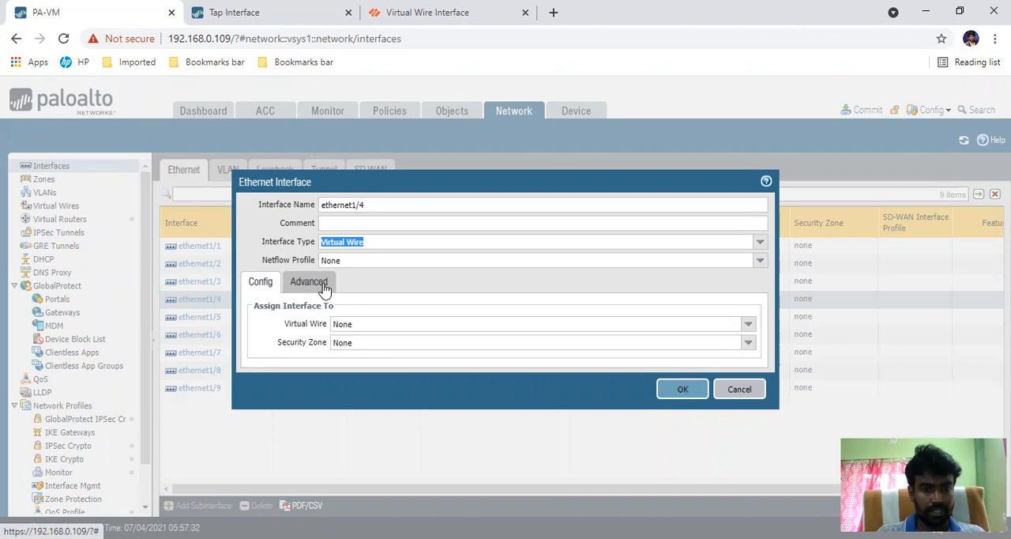
Step: Set the ethernet1/4 interface type to Layer3 and add the static IPv4 address 10.0.0.1/24
{"action": "left_click", "coordinate": [760, 244]}
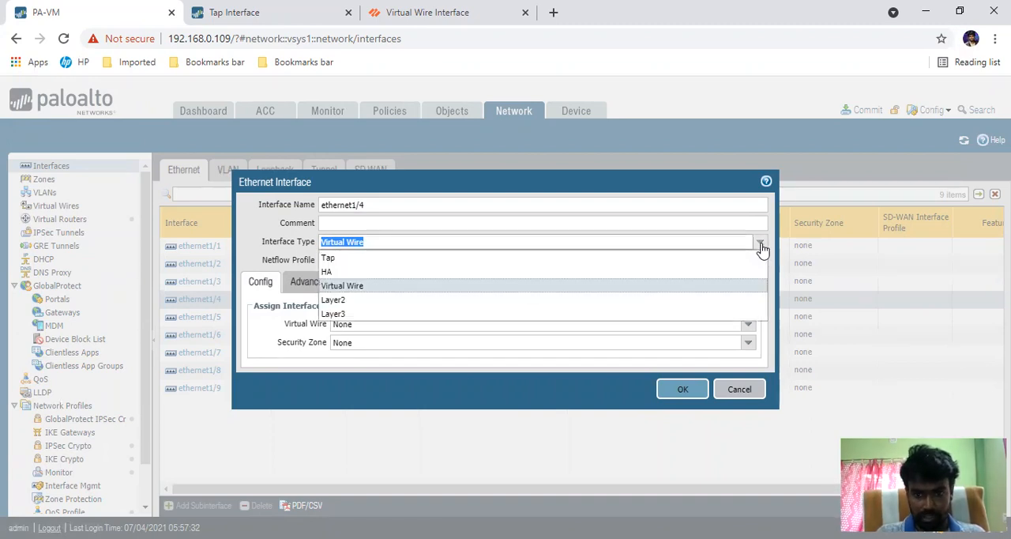
{"action": "left_click", "coordinate": [341, 316]}
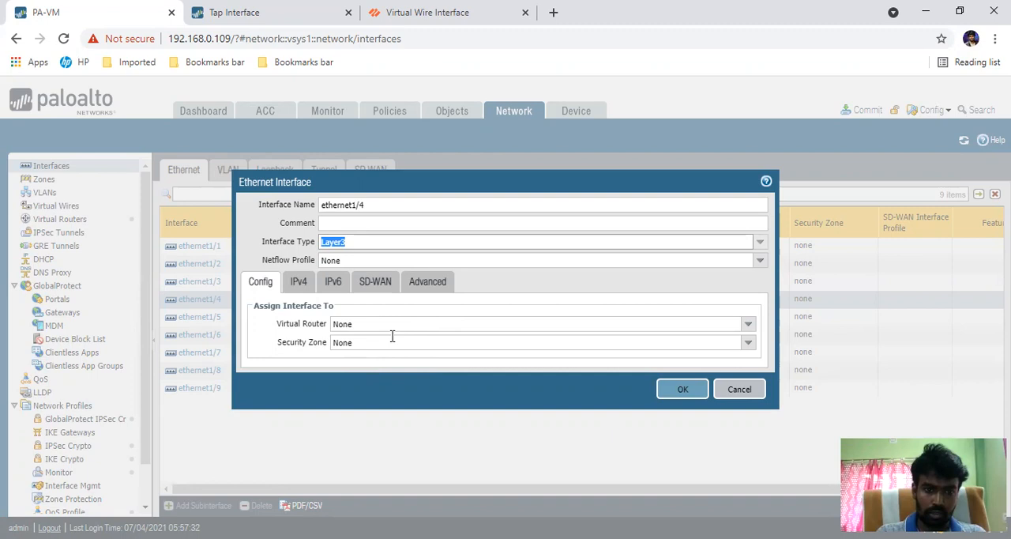
{"action": "left_click", "coordinate": [299, 283]}
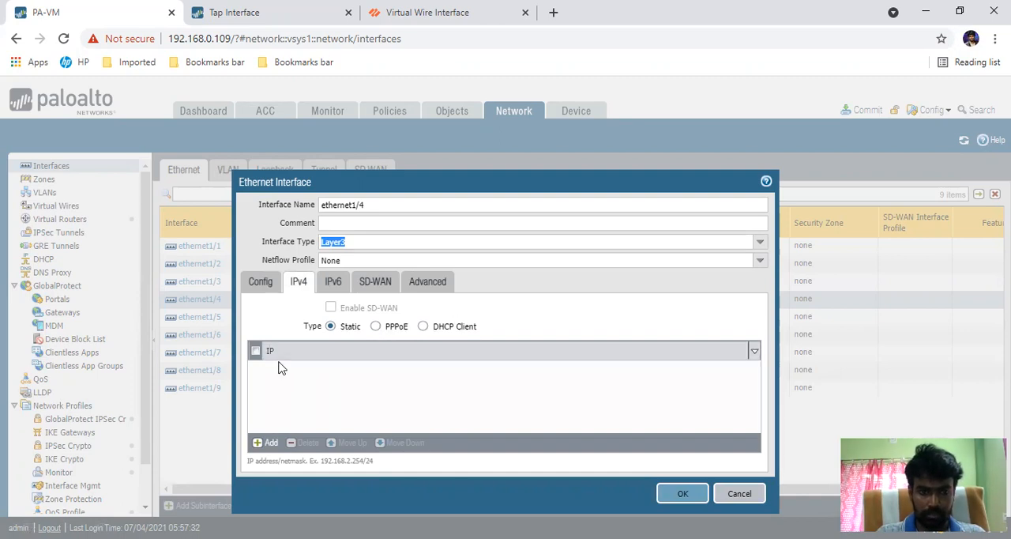
{"action": "left_click", "coordinate": [264, 444]}
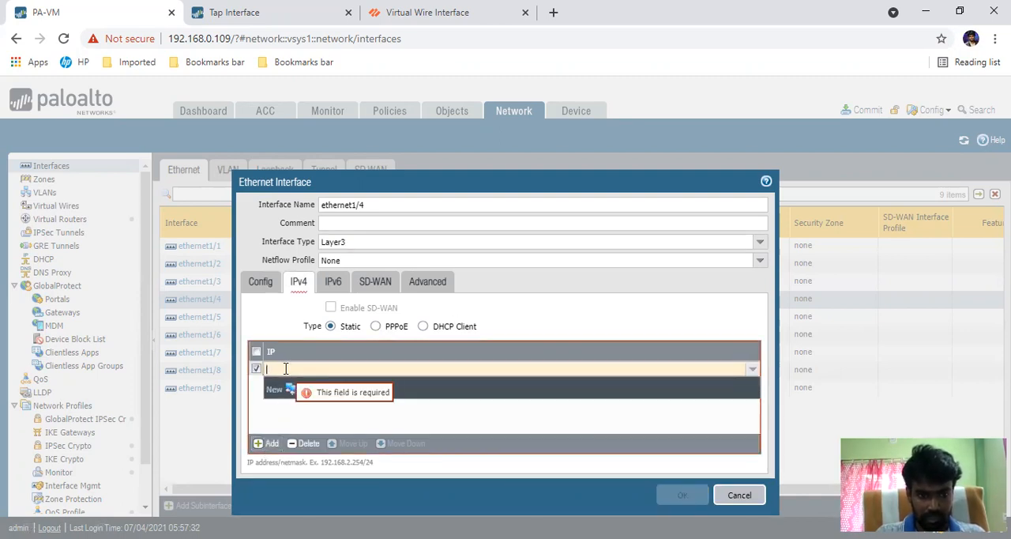
{"action": "type", "text": "10.0.0.1"}
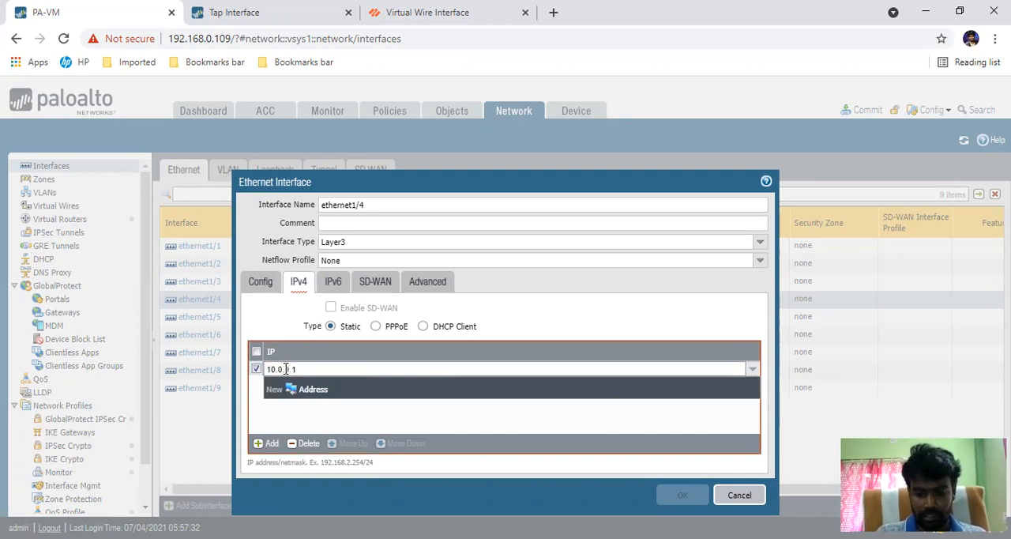
{"action": "type", "text": "/24"}
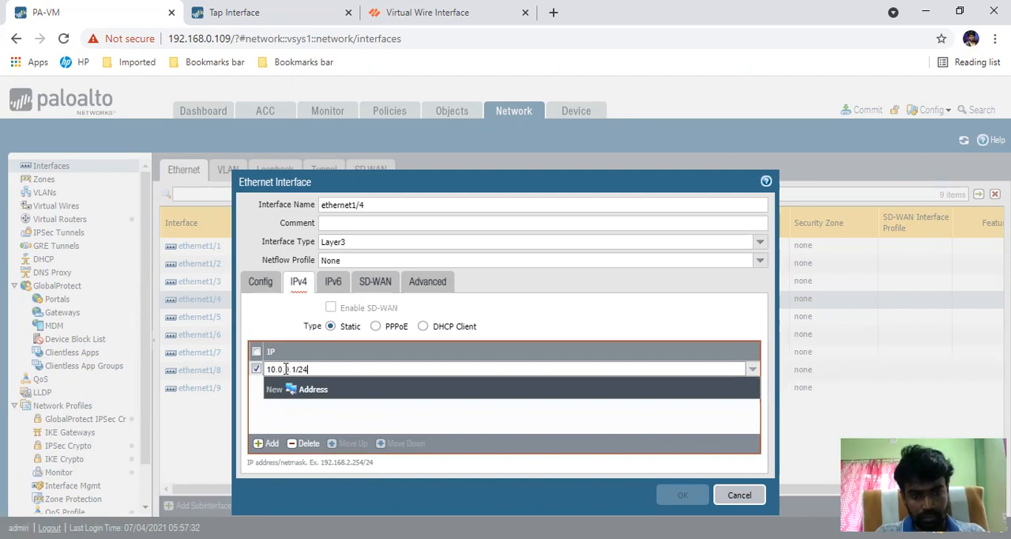
{"action": "left_click", "coordinate": [266, 427]}
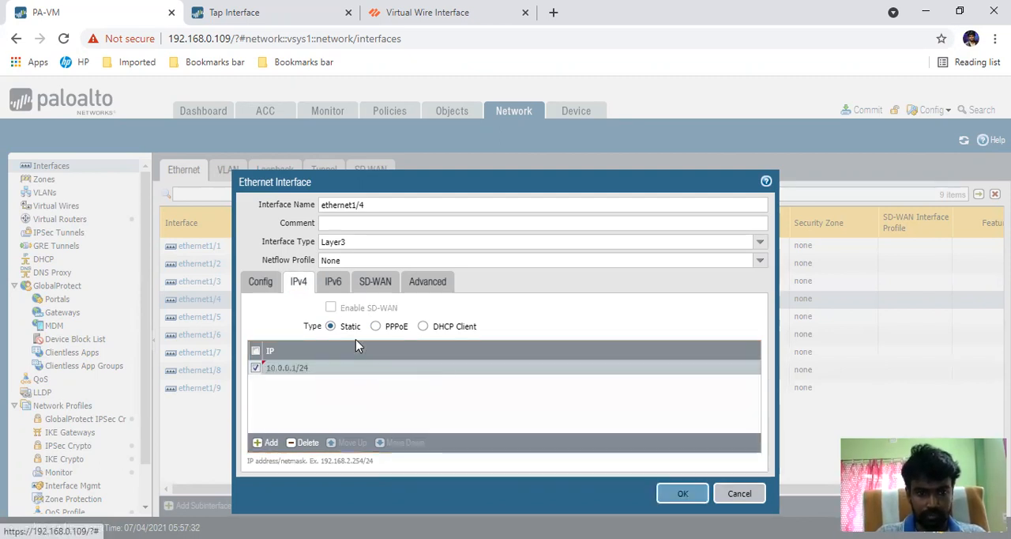
Step: Review the IPv6, SD-WAN and advanced link state options of the ethernet1/4 Layer3 interface
{"action": "left_click", "coordinate": [332, 283]}
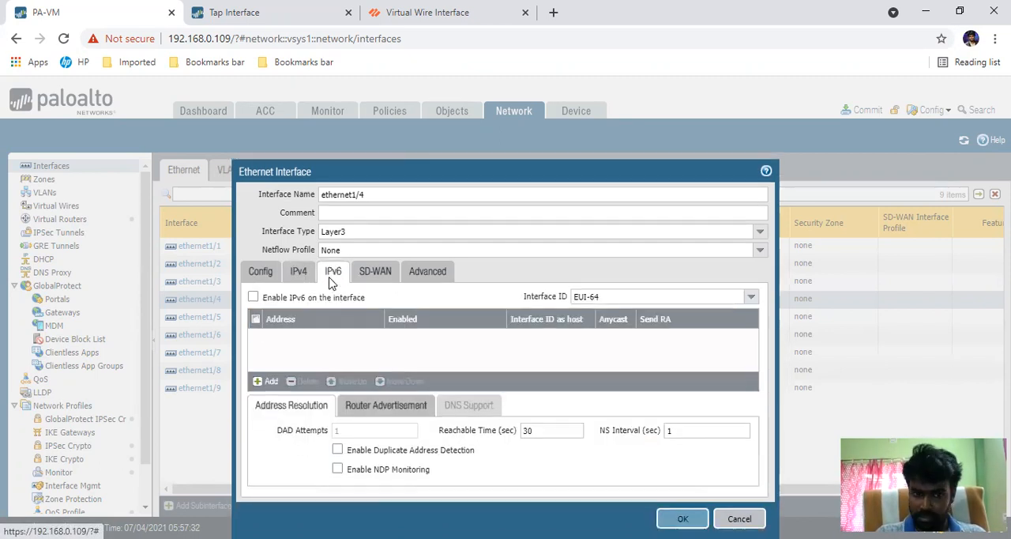
{"action": "left_click", "coordinate": [372, 278]}
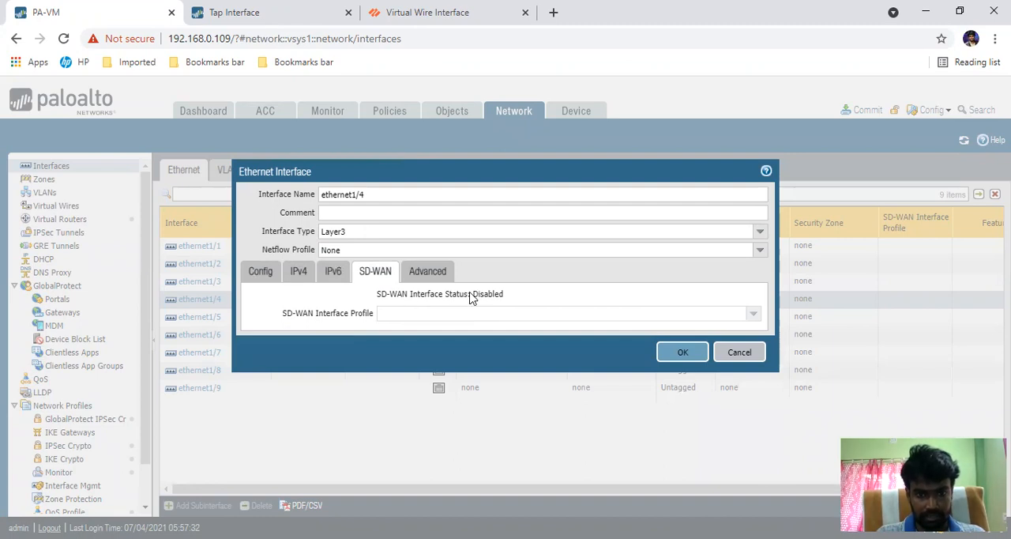
{"action": "left_click", "coordinate": [429, 274]}
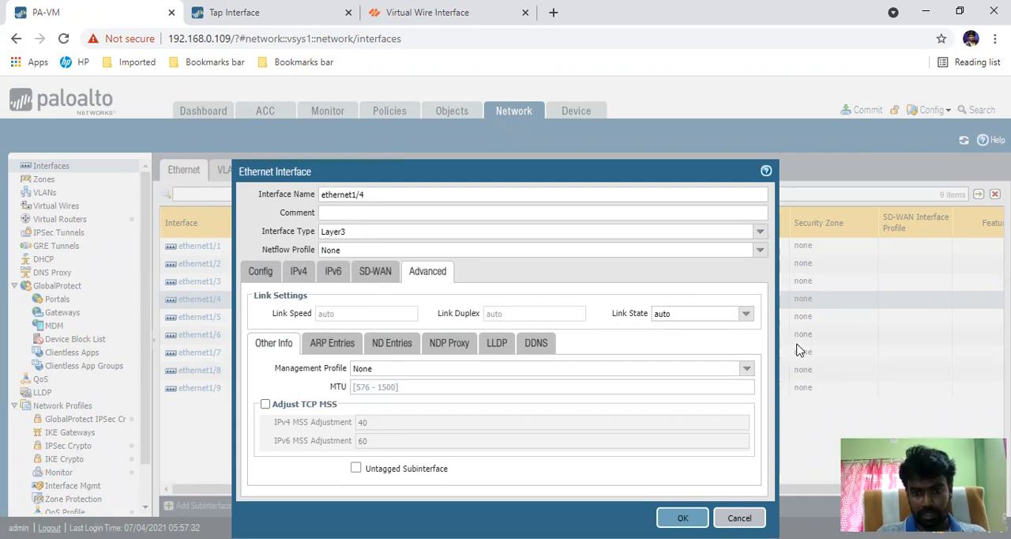
{"action": "left_click", "coordinate": [746, 317]}
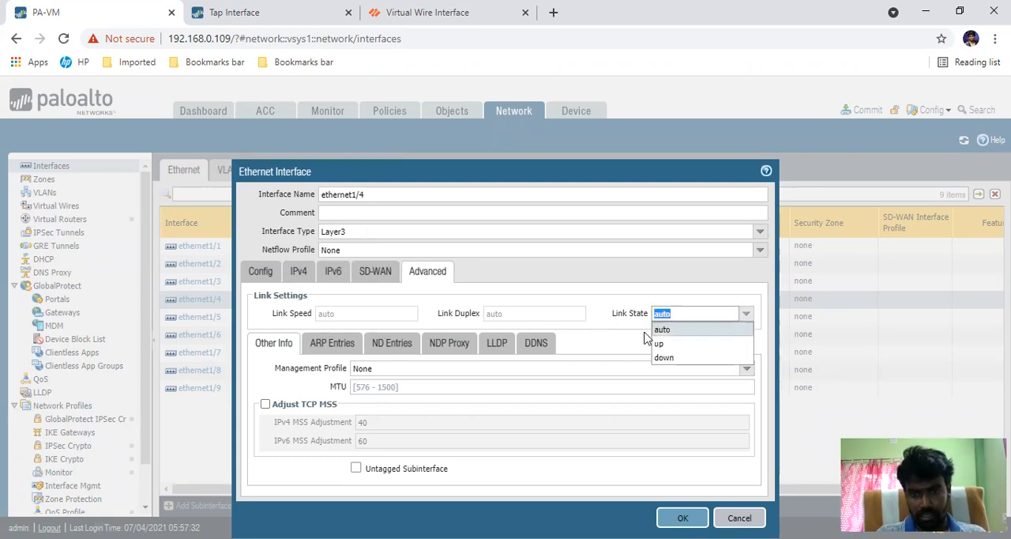
{"action": "left_click", "coordinate": [607, 320]}
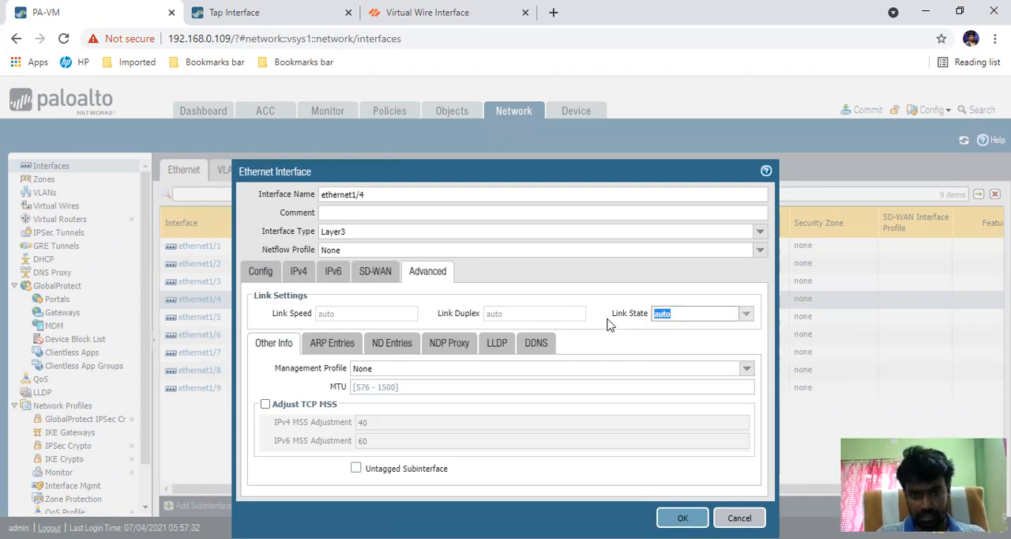
Step: Look through the ARP, ND, NDP Proxy, LLDP and DDNS settings among ethernet1/4's advanced options
{"action": "left_click", "coordinate": [333, 348]}
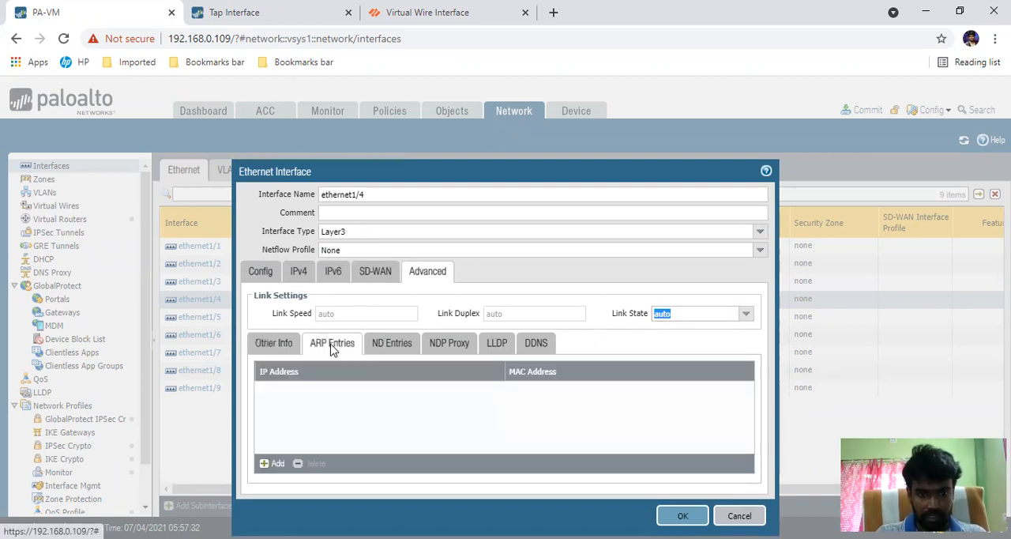
{"action": "left_click", "coordinate": [384, 344]}
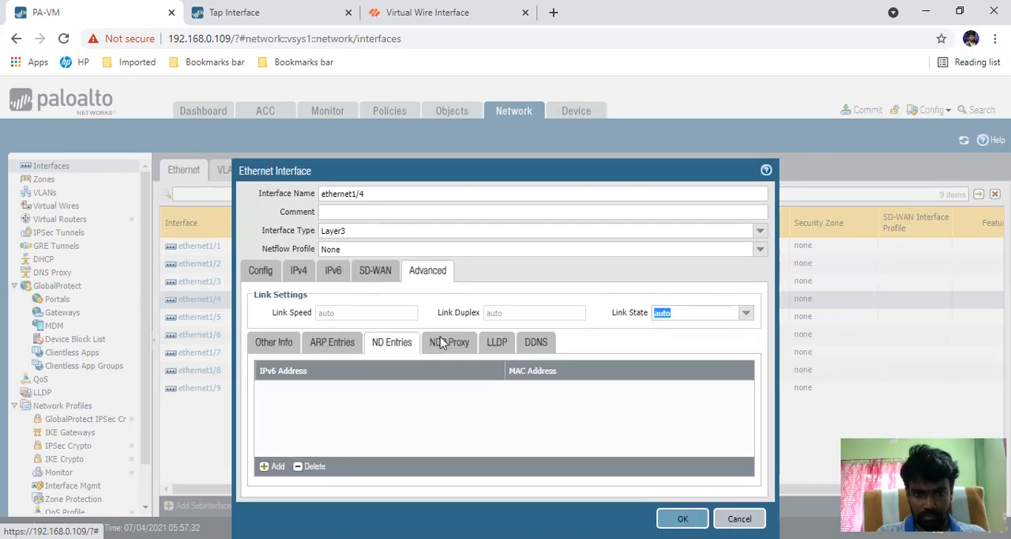
{"action": "left_click", "coordinate": [441, 342]}
{"action": "left_click", "coordinate": [493, 305]}
{"action": "left_click", "coordinate": [527, 304]}
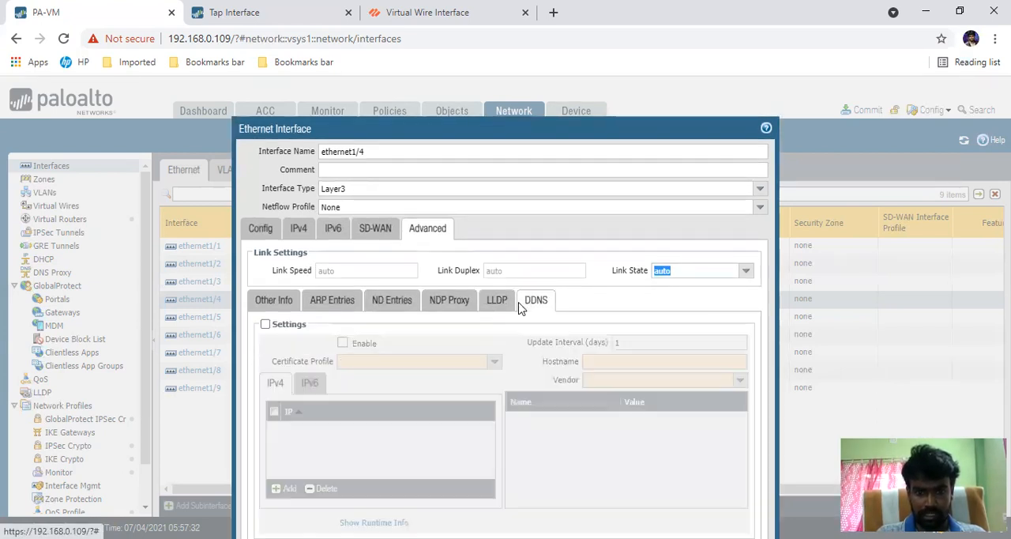
{"action": "left_click", "coordinate": [270, 263]}
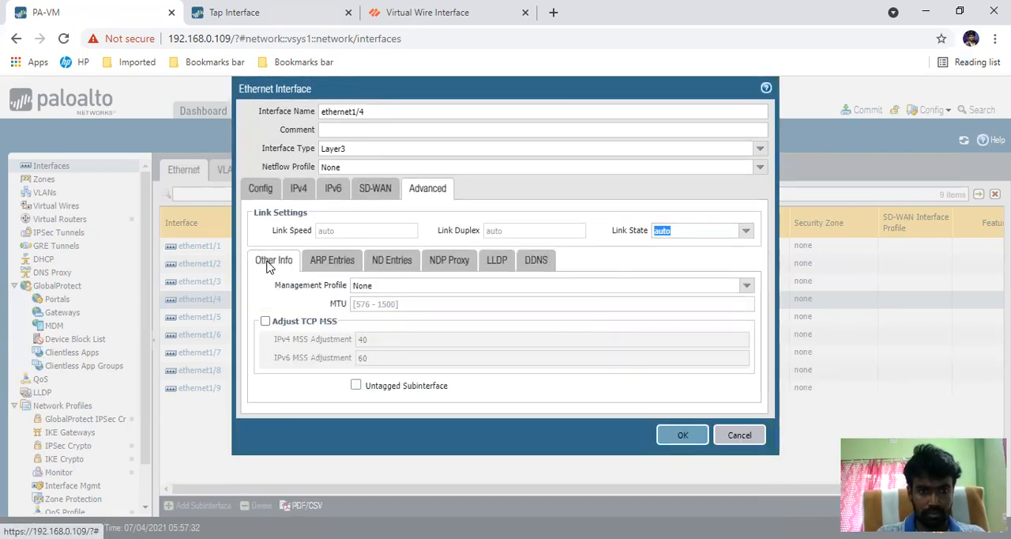
Step: Check the available management profile choices for ethernet1/4 and save its Layer3 interface configuration
{"action": "left_click", "coordinate": [426, 288]}
{"action": "key", "text": "Tab"}
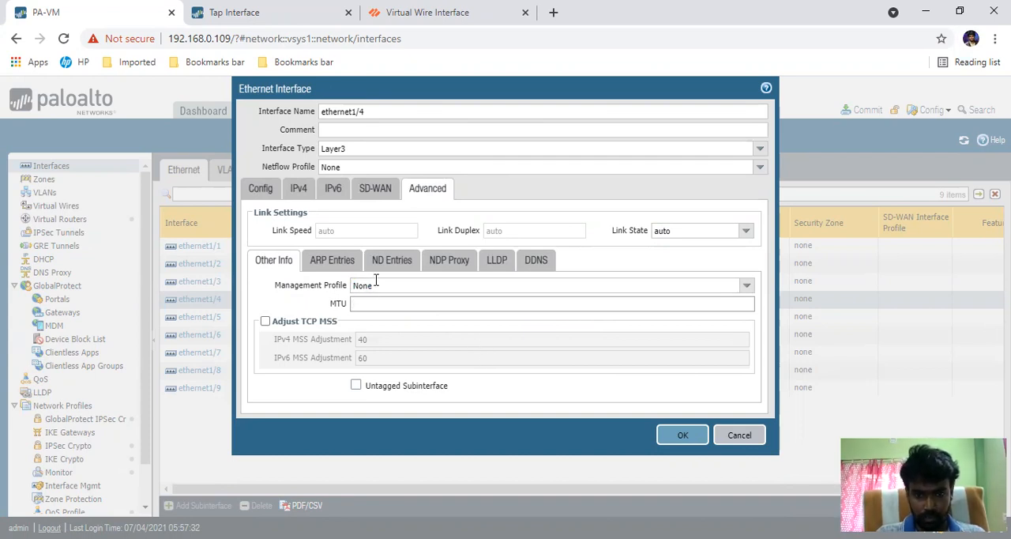
{"action": "left_click", "coordinate": [744, 287]}
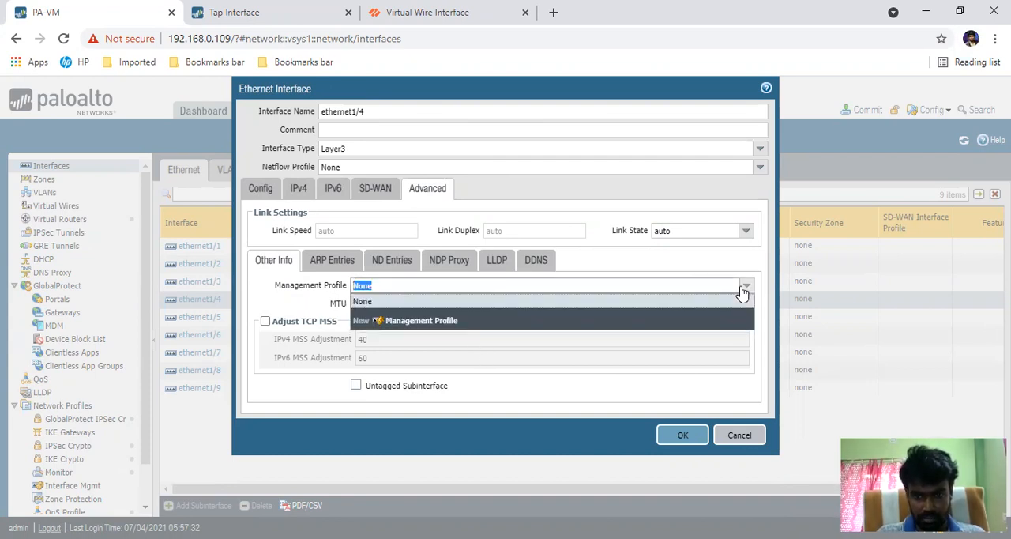
{"action": "left_click", "coordinate": [297, 298]}
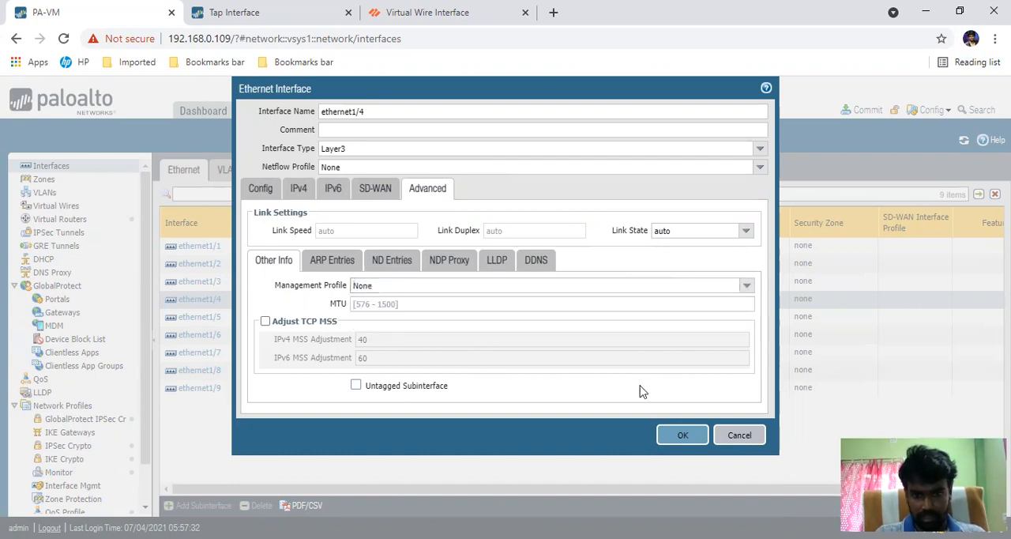
{"action": "left_click", "coordinate": [681, 435]}
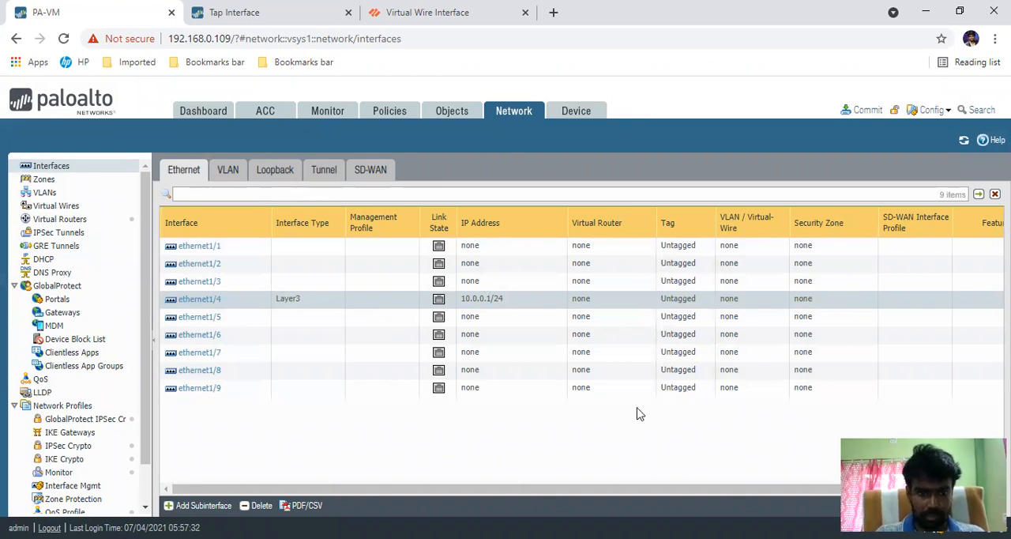
Step: Set the ethernet1/5 interface type to Virtual Wire, check its Config and Advanced options, and save the interface
{"action": "left_click", "coordinate": [206, 319]}
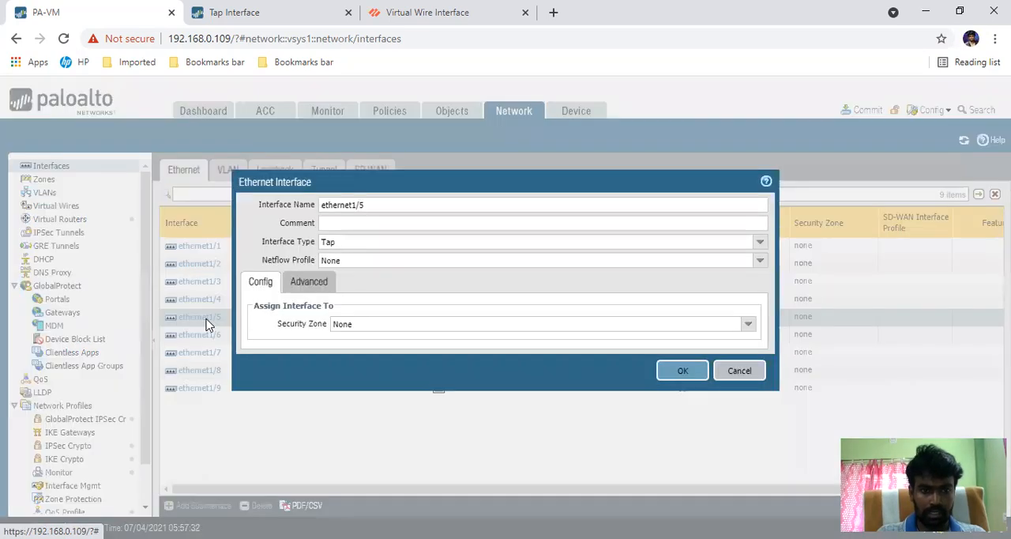
{"action": "left_click", "coordinate": [760, 243]}
{"action": "left_click", "coordinate": [375, 289]}
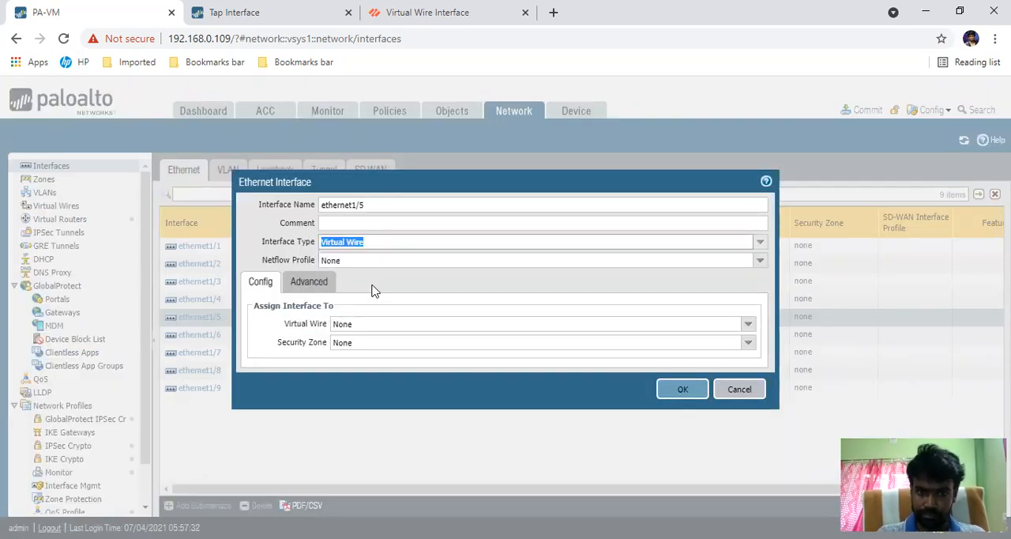
{"action": "left_click", "coordinate": [307, 288]}
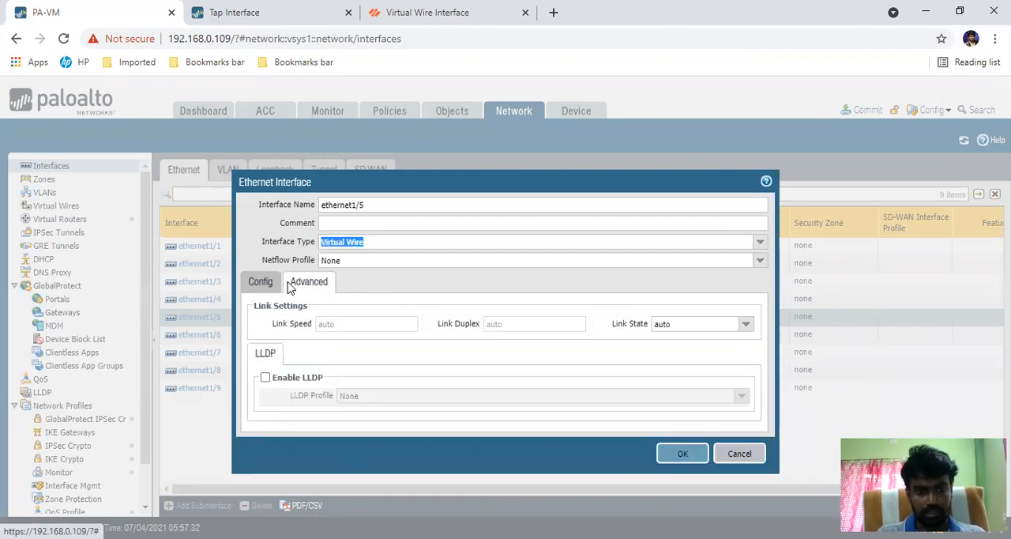
{"action": "left_click", "coordinate": [261, 286]}
{"action": "left_click", "coordinate": [307, 286]}
{"action": "left_click", "coordinate": [266, 286]}
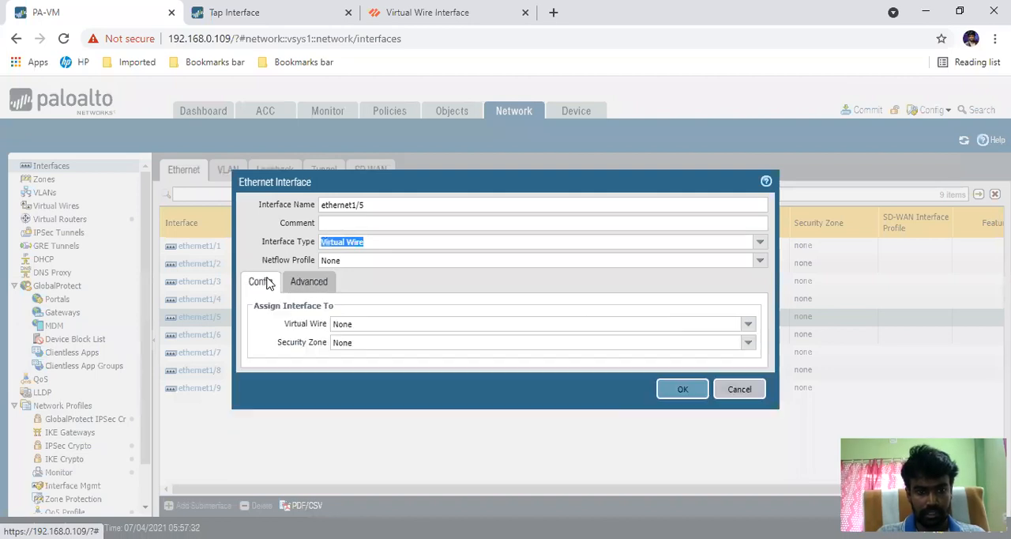
{"action": "left_click", "coordinate": [672, 397]}
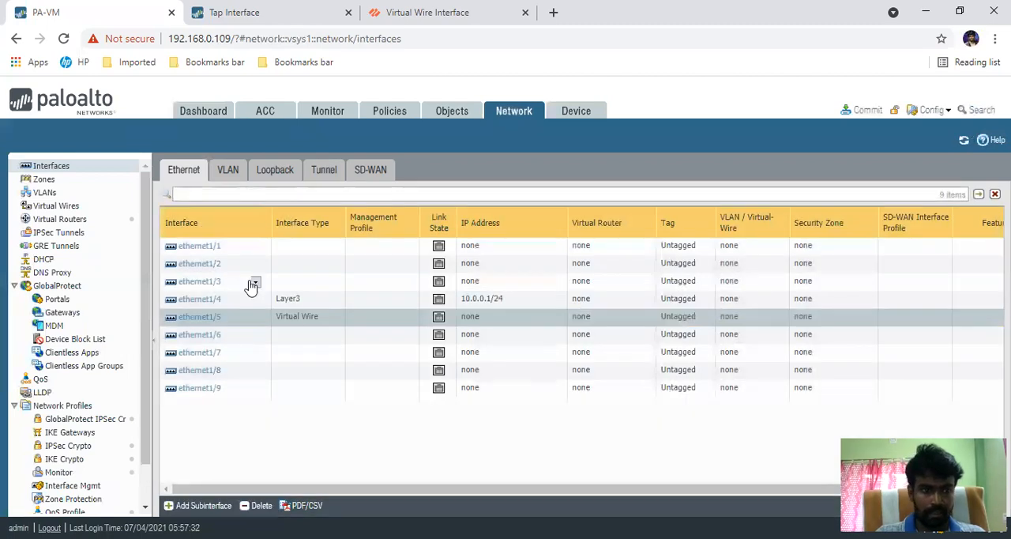
Step: Start a new security zone in the Network zones list and name it LAN
{"action": "left_click", "coordinate": [47, 181]}
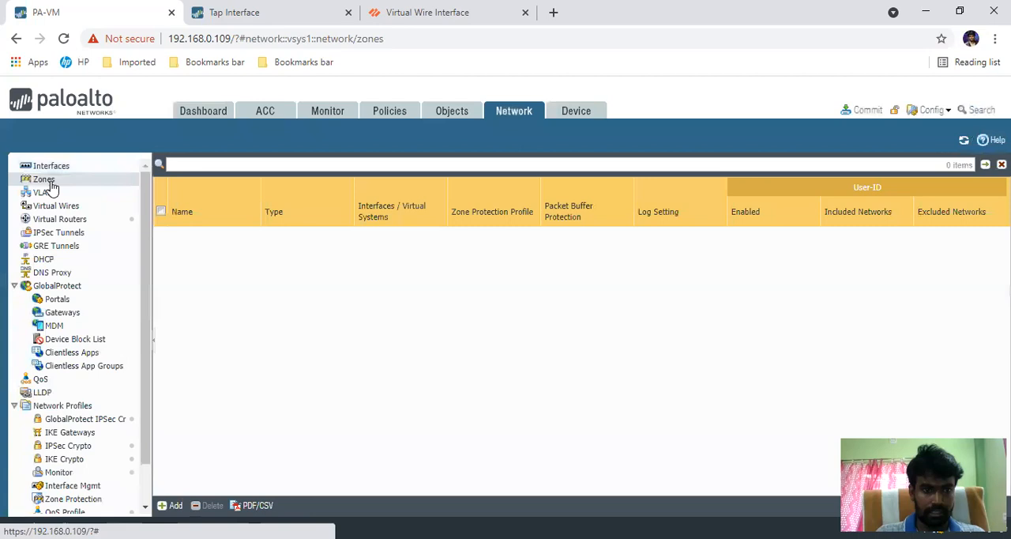
{"action": "left_click", "coordinate": [171, 505]}
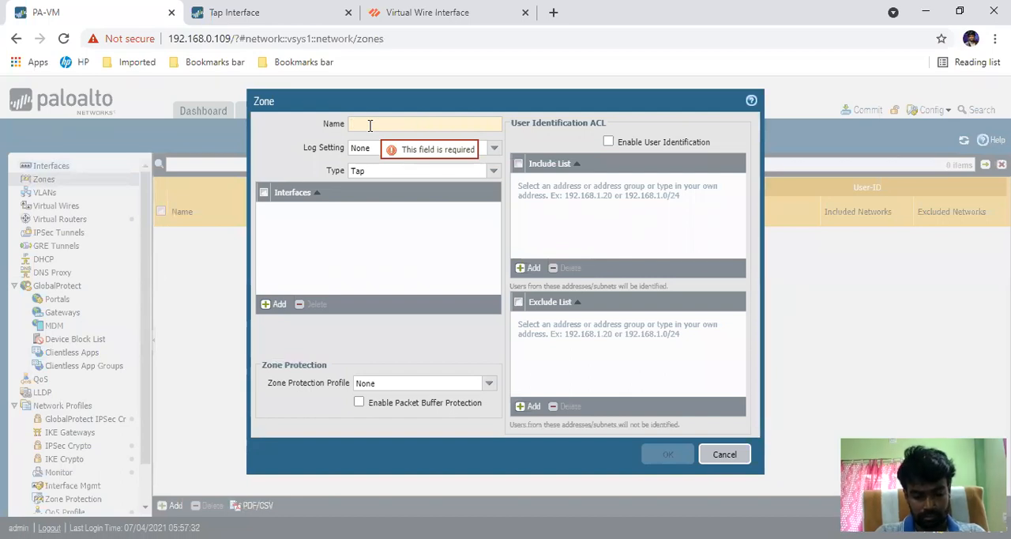
{"action": "type", "text": "LAN"}
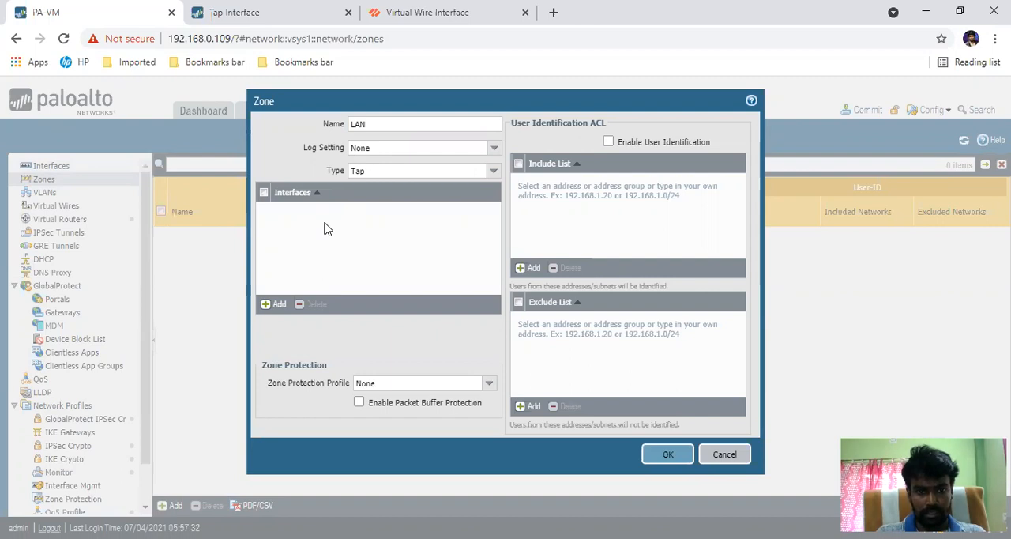
Step: Try adding an interface to the LAN zone with the Tap and Layer2 zone types
{"action": "left_click", "coordinate": [286, 306]}
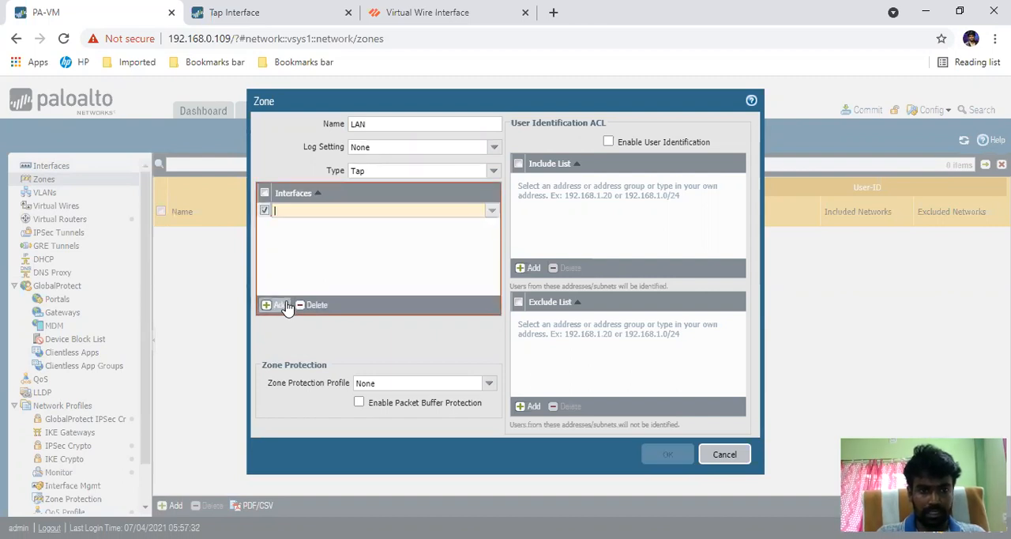
{"action": "left_click", "coordinate": [490, 174]}
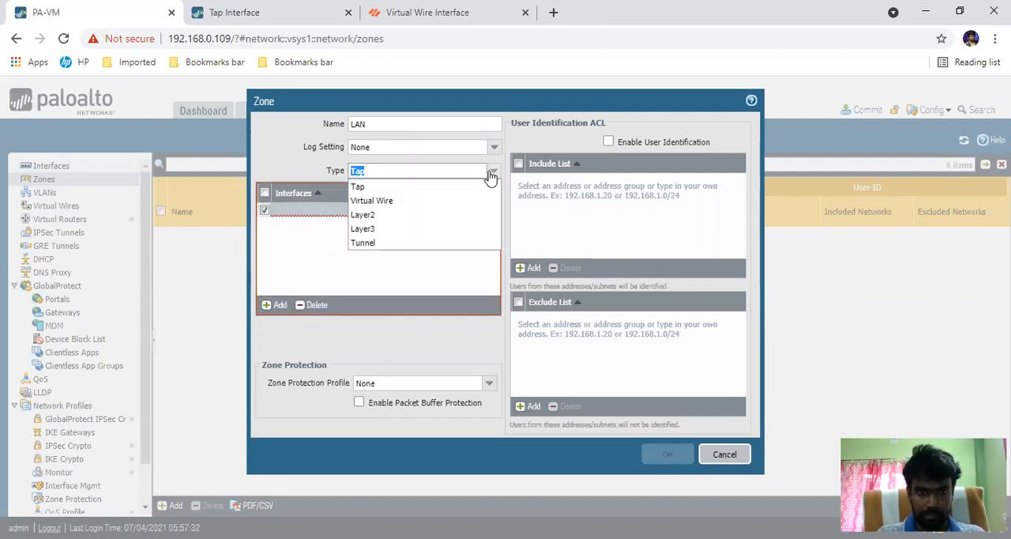
{"action": "left_click", "coordinate": [363, 216]}
{"action": "left_click", "coordinate": [277, 317]}
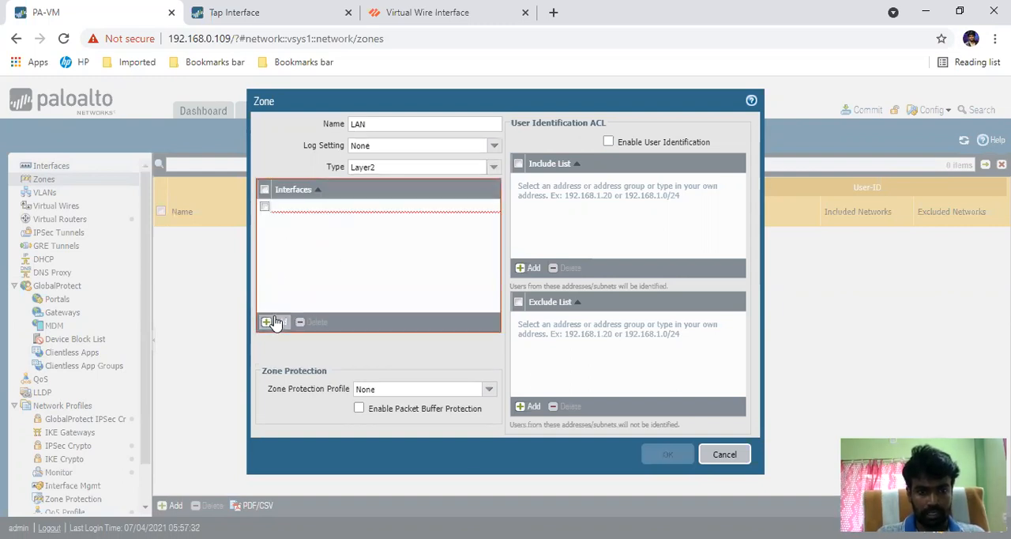
Step: Set the LAN zone's type to Layer3 and assign ethernet1/4 to it
{"action": "left_click", "coordinate": [492, 167]}
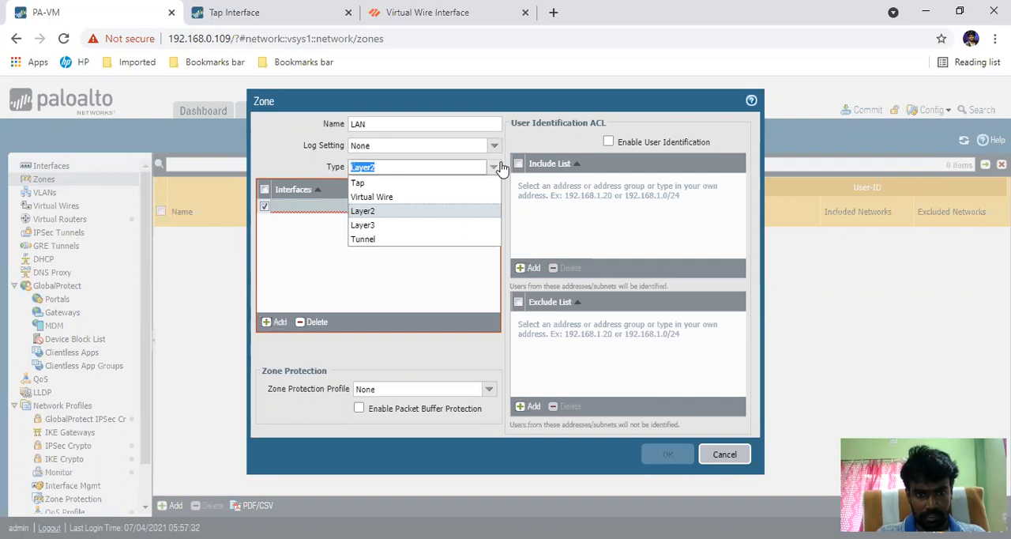
{"action": "left_click", "coordinate": [386, 227]}
{"action": "left_click", "coordinate": [275, 325]}
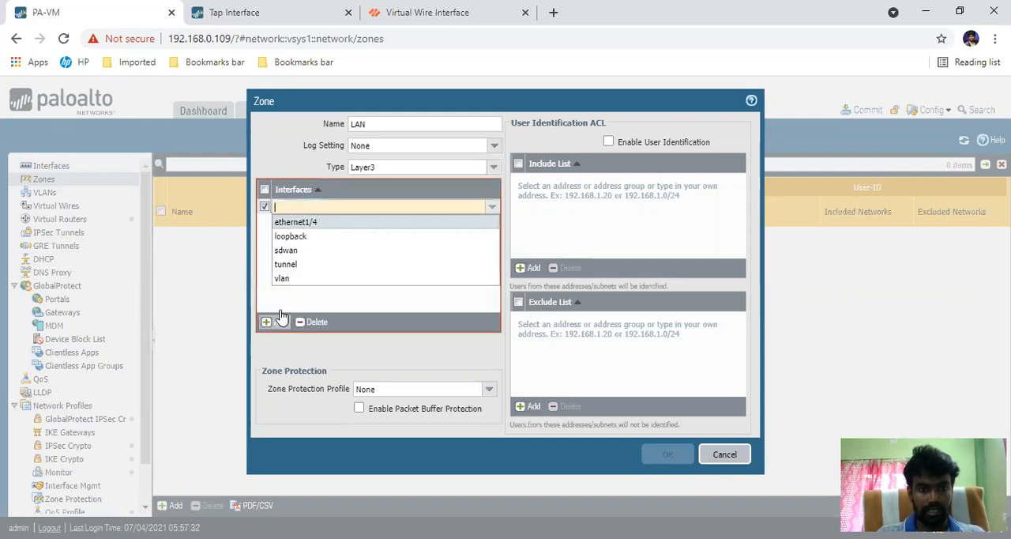
{"action": "left_click", "coordinate": [315, 224]}
{"action": "left_click", "coordinate": [309, 238]}
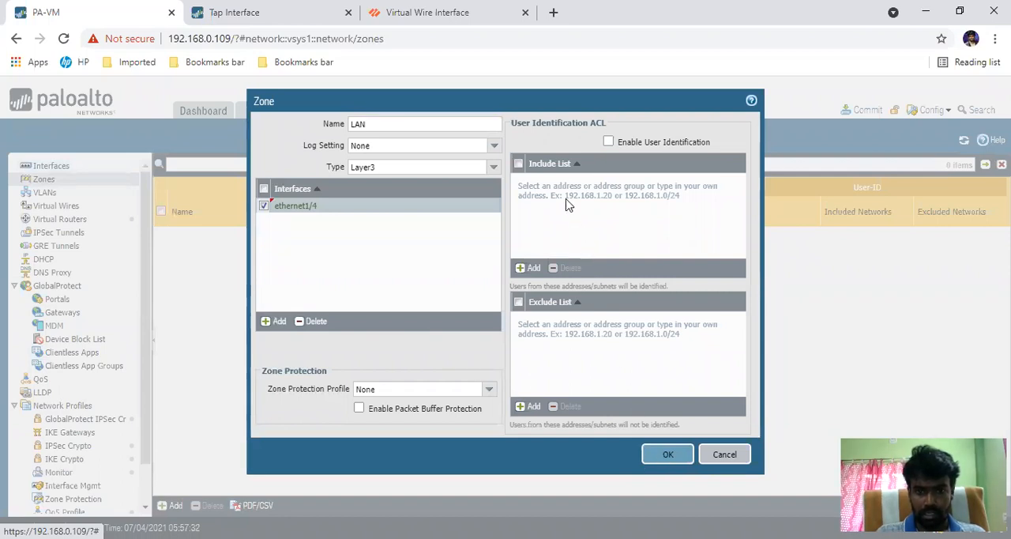
Step: Try out 10.0.0.50 as an Include List entry in the LAN zone's User Identification ACL, and delete the entry
{"action": "left_click", "coordinate": [533, 271]}
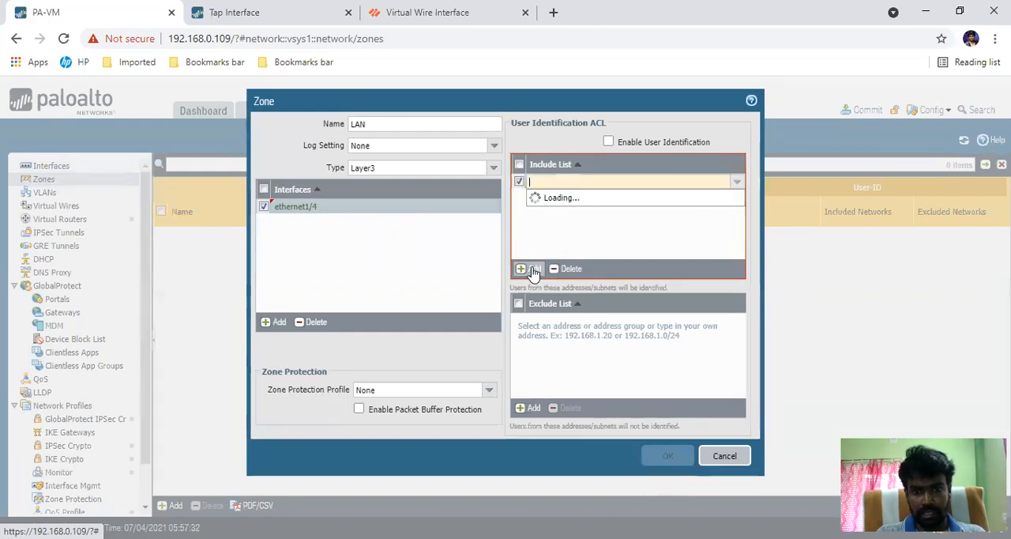
{"action": "type", "text": "10.0.0"}
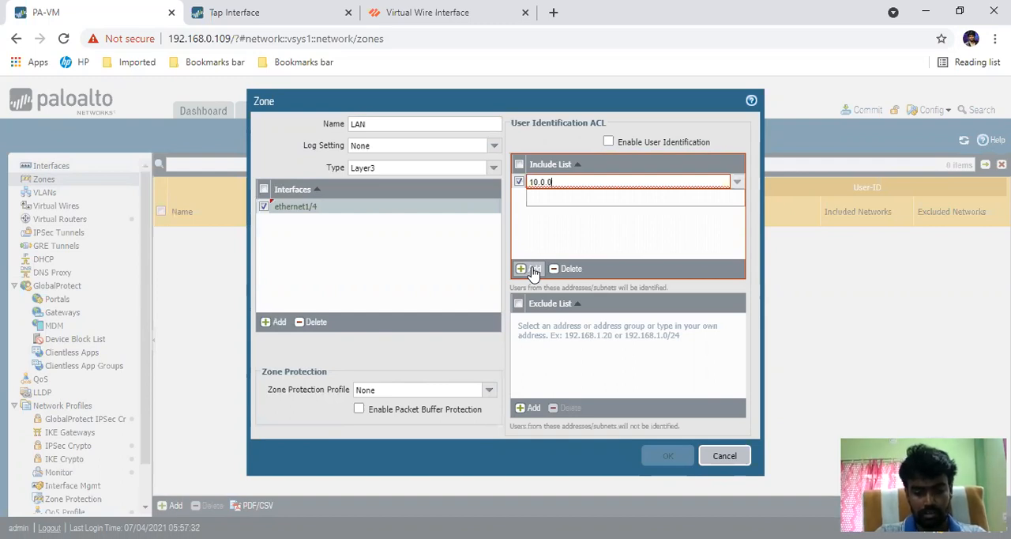
{"action": "type", "text": ".50"}
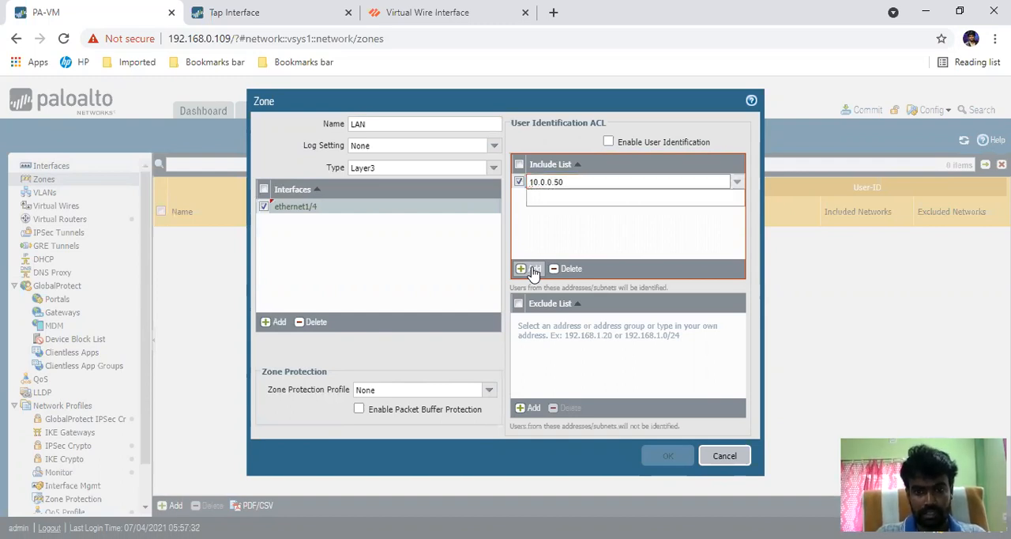
{"action": "left_click", "coordinate": [536, 205]}
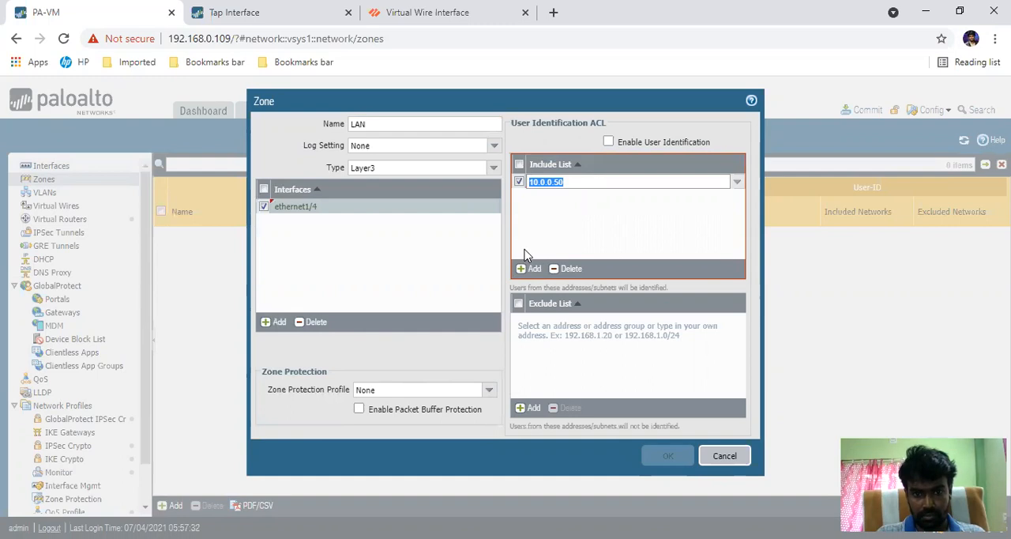
{"action": "left_click", "coordinate": [540, 206]}
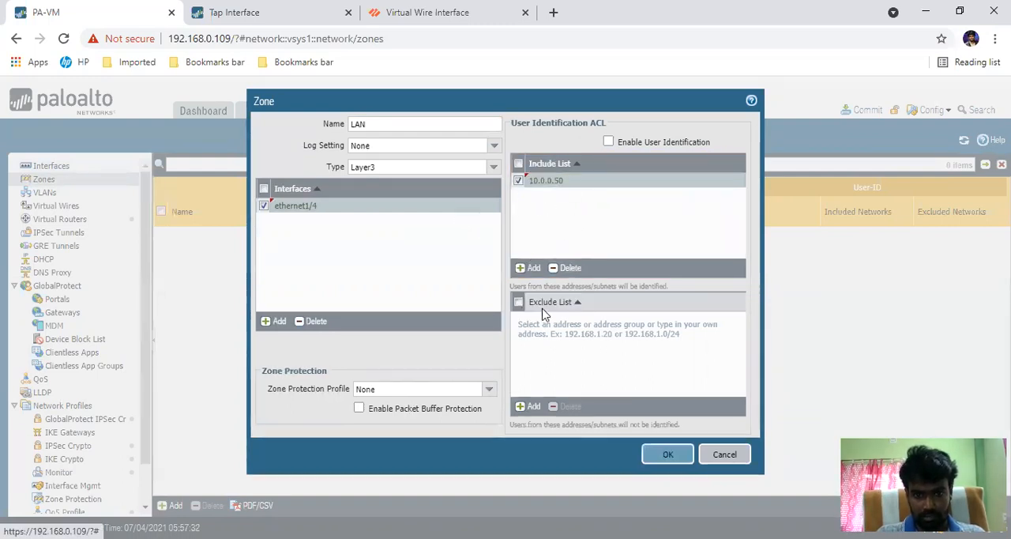
{"action": "left_click", "coordinate": [566, 268]}
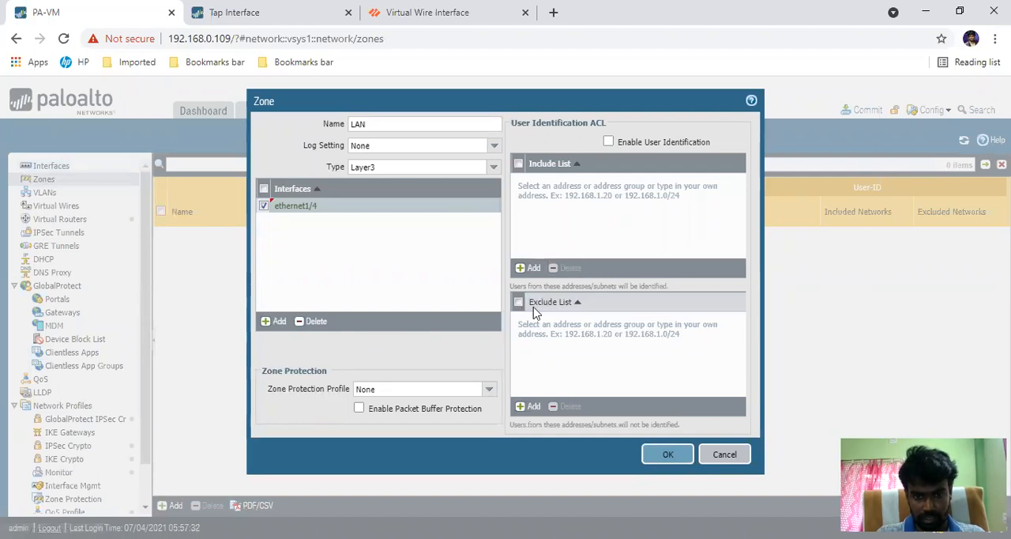
Step: Add 10.0.0.50 to the LAN zone's User Identification Exclude List and save the zone
{"action": "left_click", "coordinate": [527, 406]}
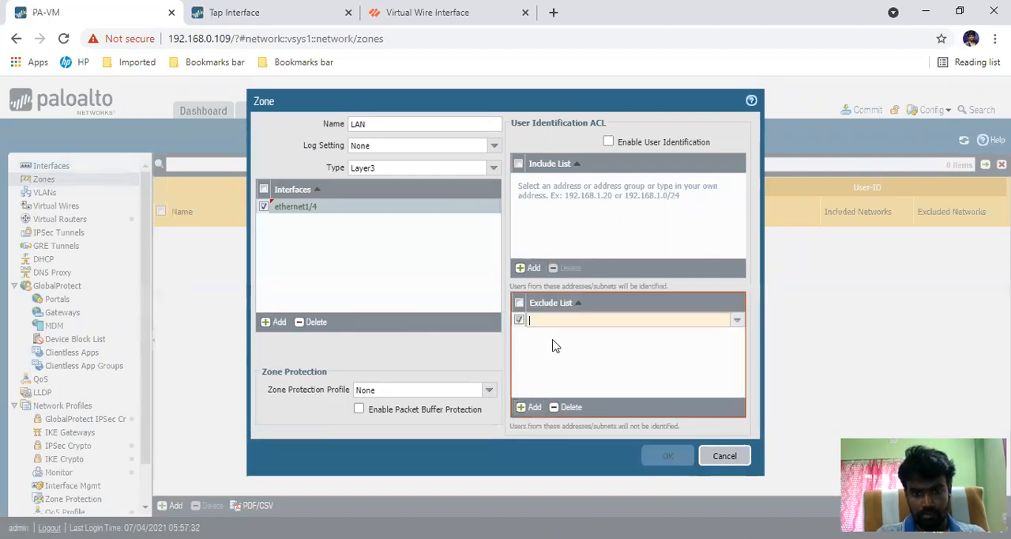
{"action": "type", "text": "1"}
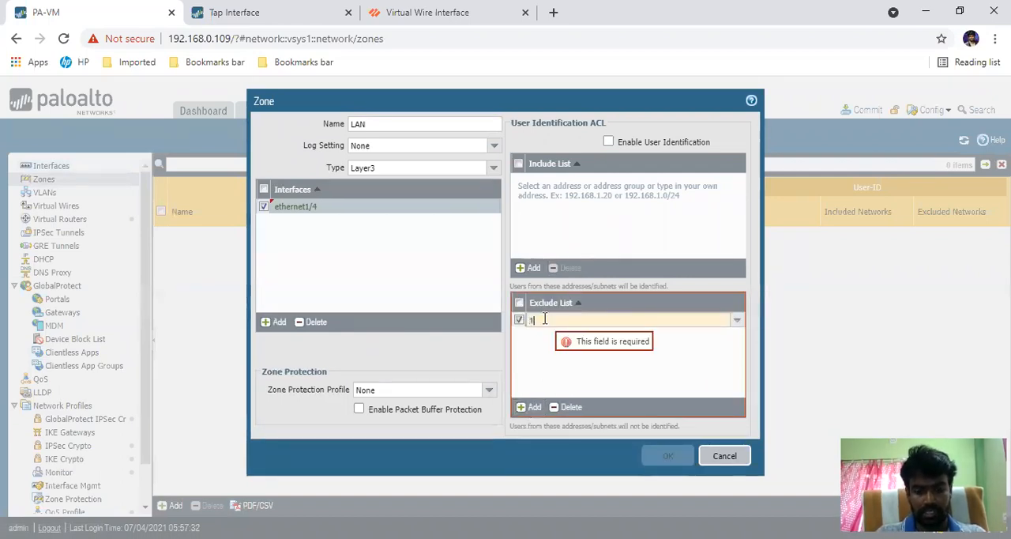
{"action": "type", "text": "0.0.0"}
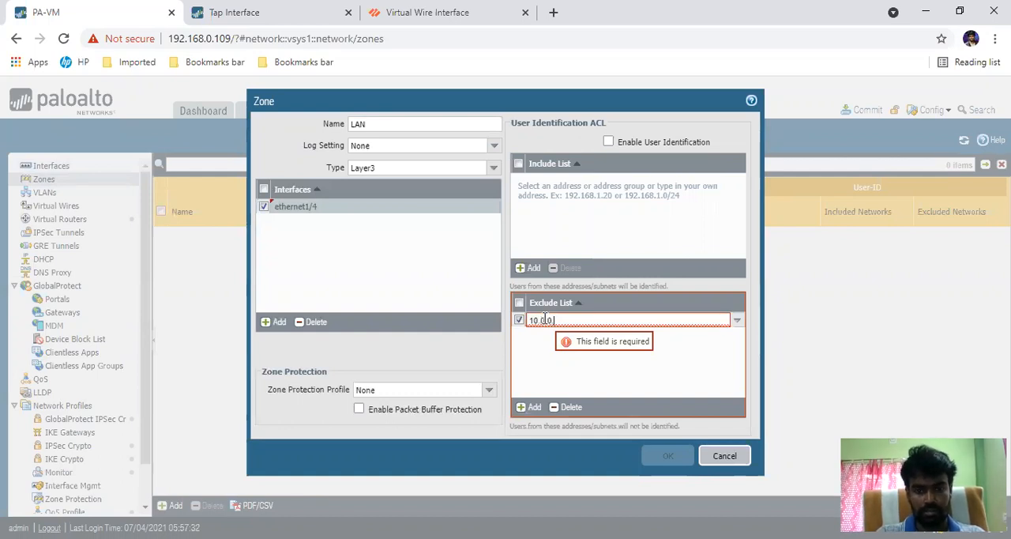
{"action": "type", "text": ".50"}
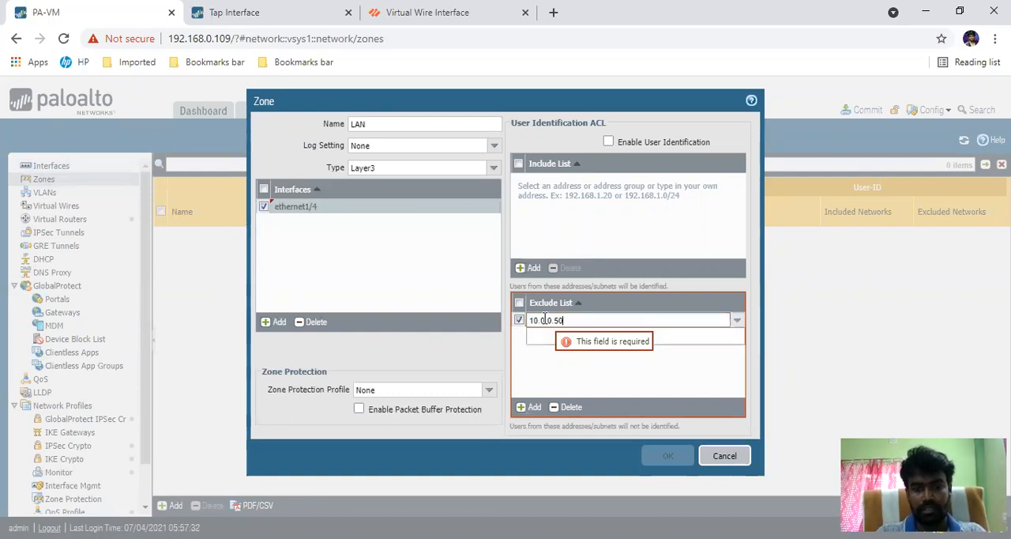
{"action": "left_click", "coordinate": [536, 366]}
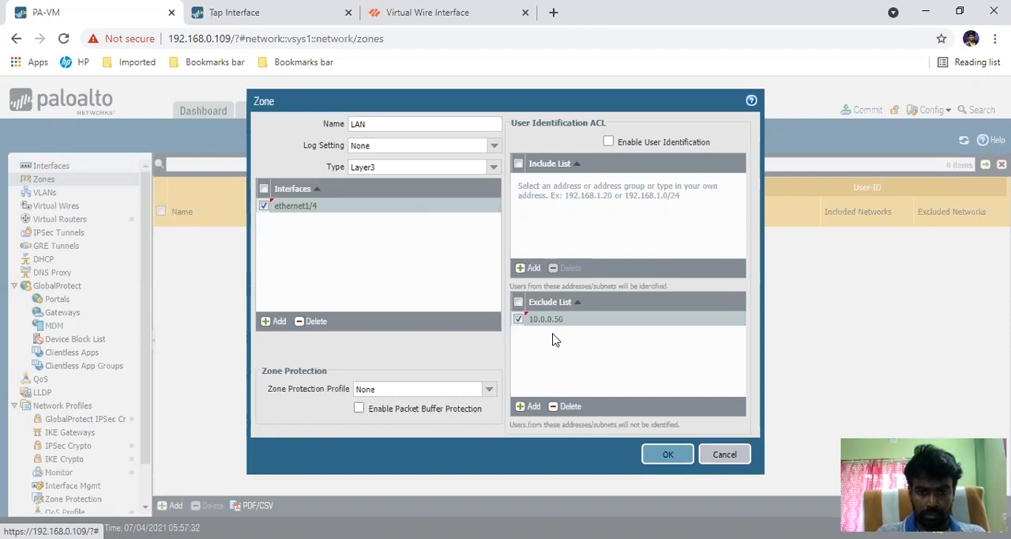
{"action": "left_click", "coordinate": [667, 457]}
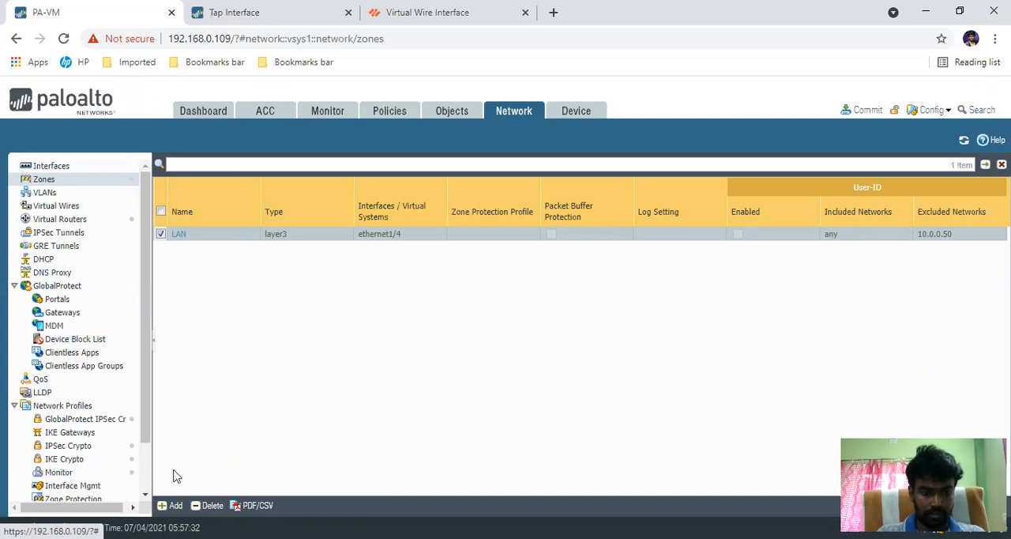
Step: Create a second zone named VWare of type Virtual Wire, with ethernet1/5 as its interface
{"action": "left_click", "coordinate": [173, 507]}
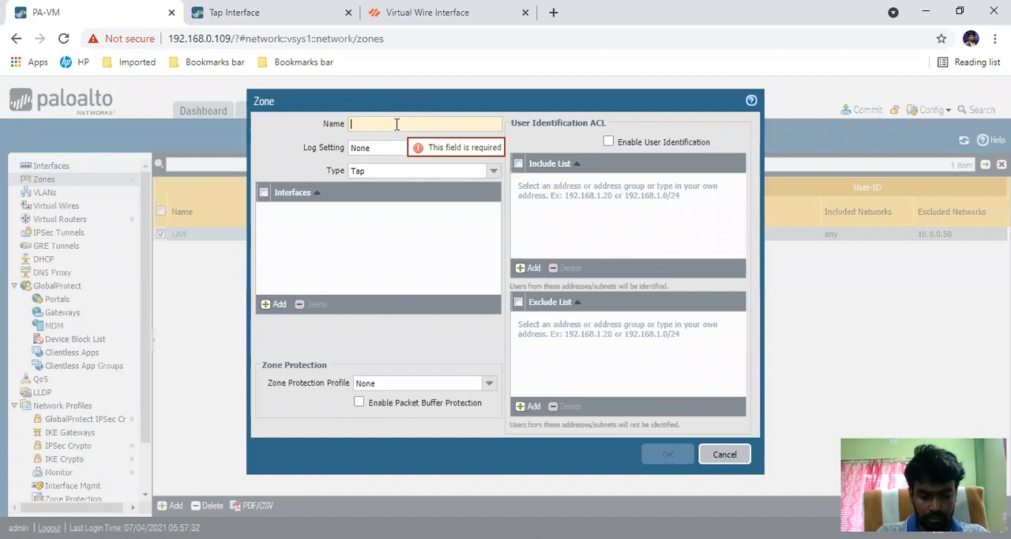
{"action": "type", "text": "V"}
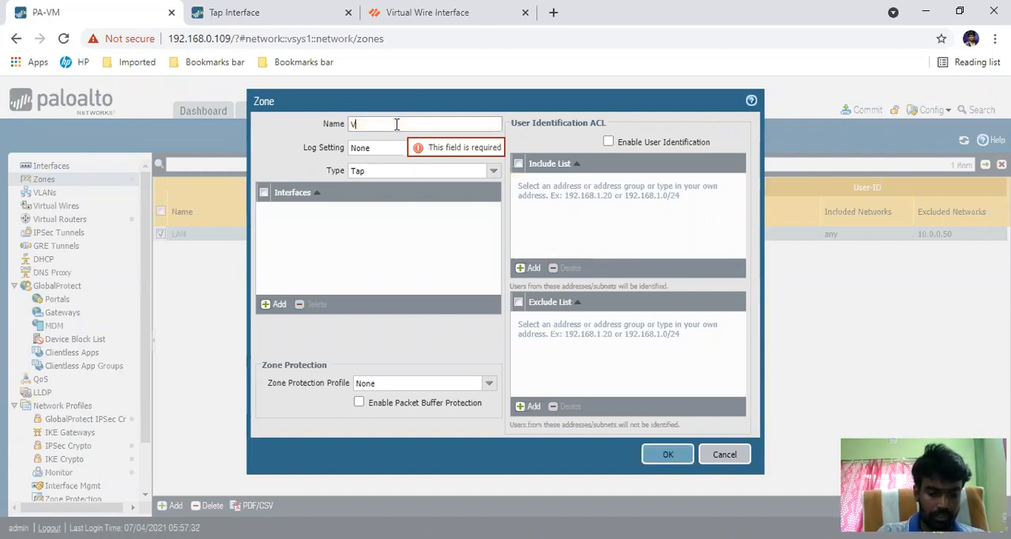
{"action": "type", "text": "Ware"}
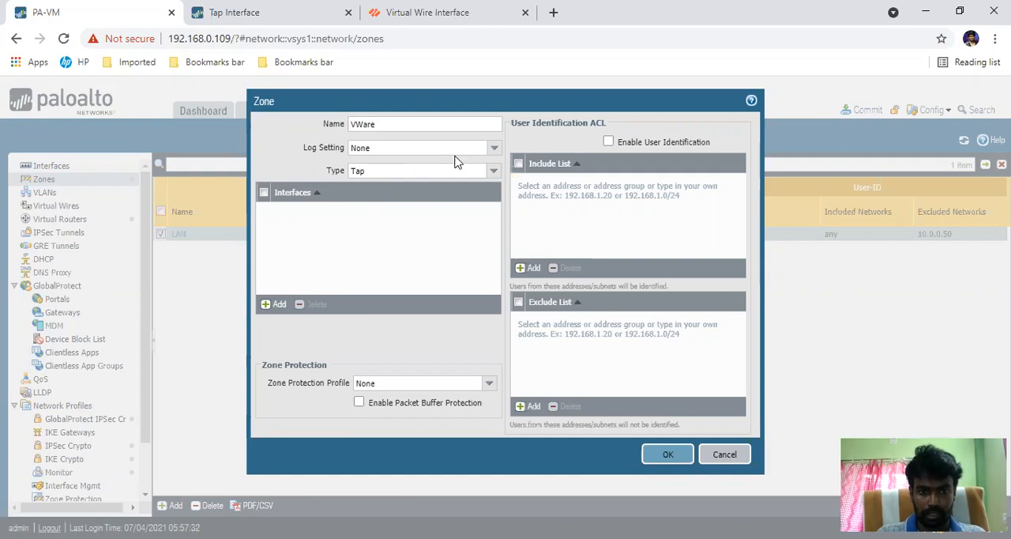
{"action": "left_click", "coordinate": [495, 174]}
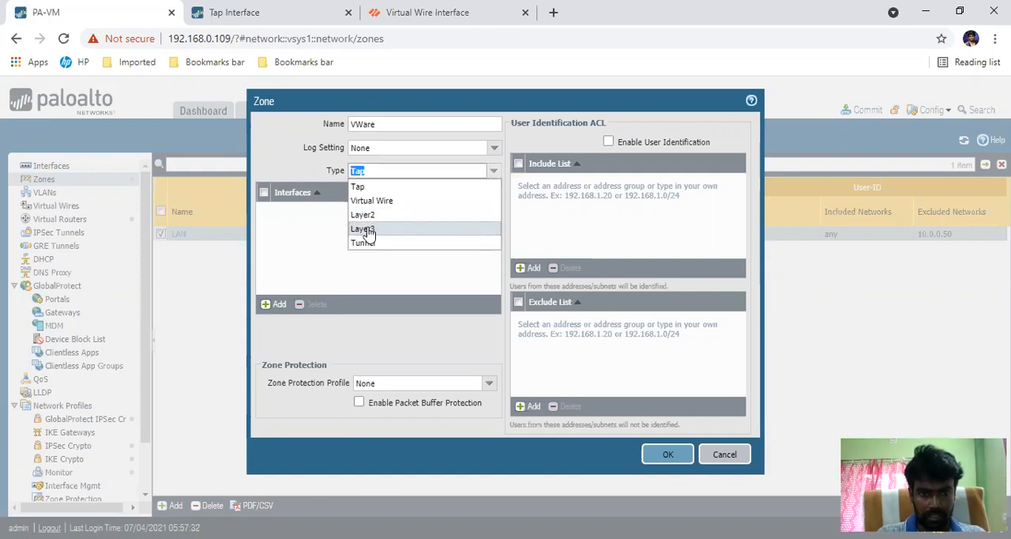
{"action": "left_click", "coordinate": [401, 204]}
{"action": "left_click", "coordinate": [276, 321]}
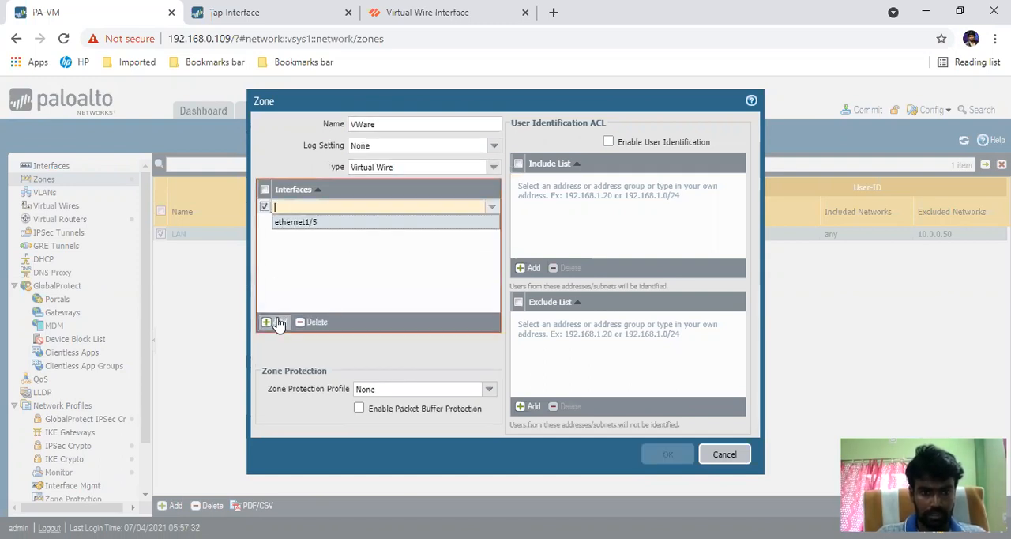
{"action": "left_click", "coordinate": [315, 227]}
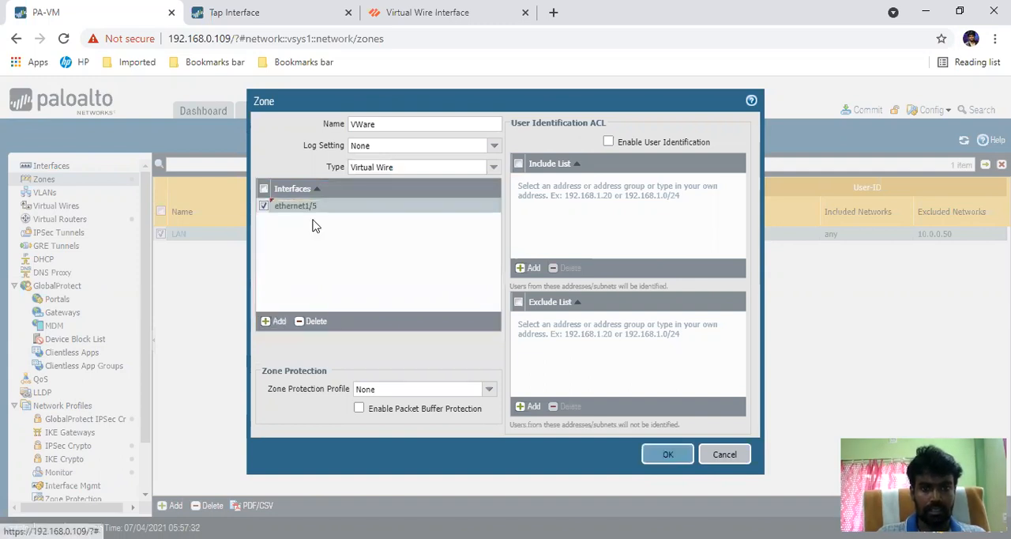
{"action": "left_click", "coordinate": [670, 454]}
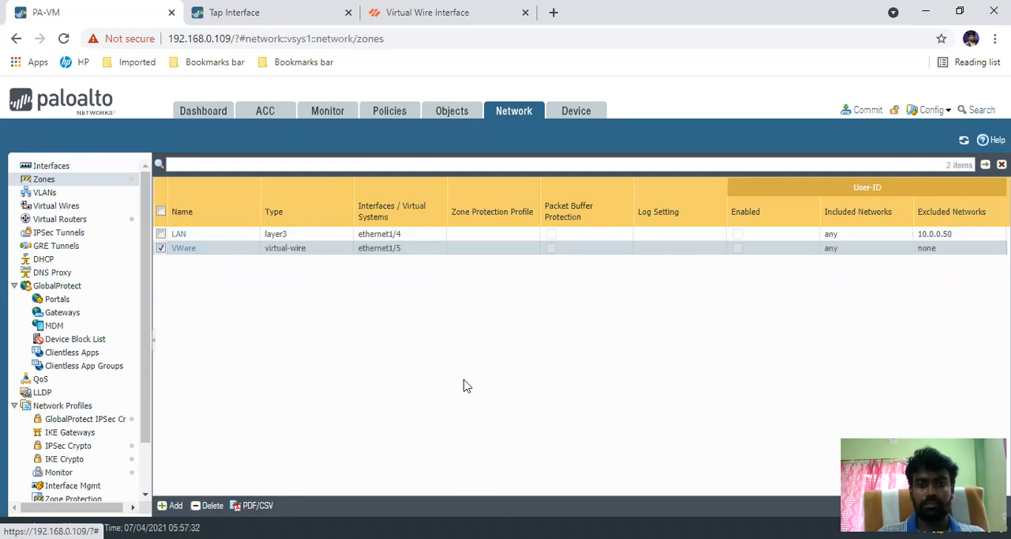
Step: Review the zones in the Ethernet interface list, try to pick a source zone for a new security policy rule, and discard the rule
{"action": "left_click", "coordinate": [86, 169]}
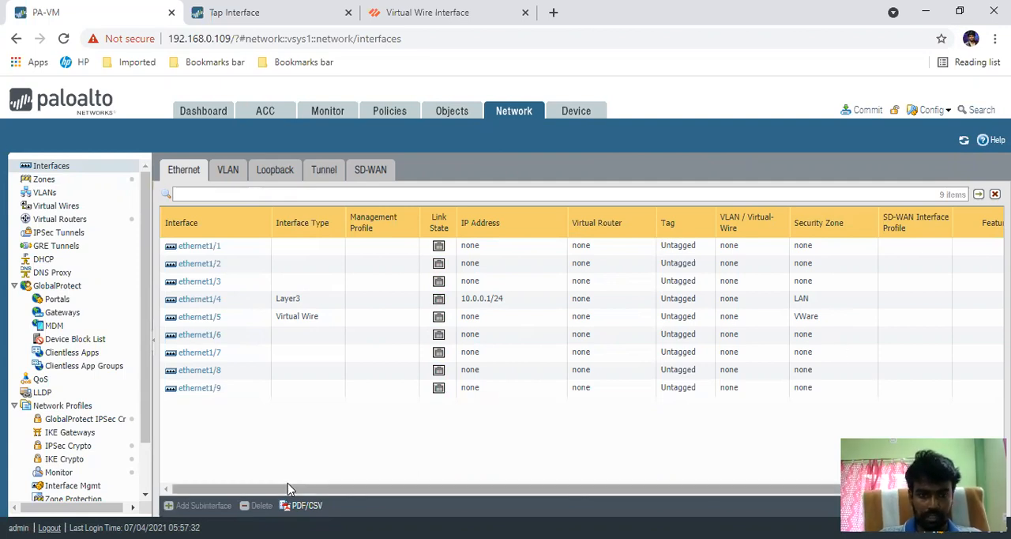
{"action": "left_click", "coordinate": [385, 114]}
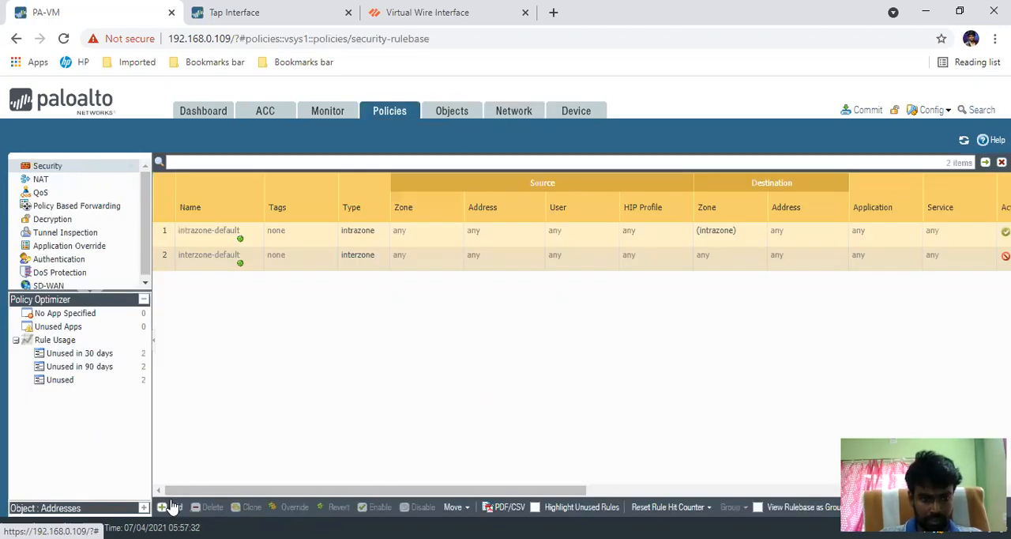
{"action": "left_click", "coordinate": [172, 507]}
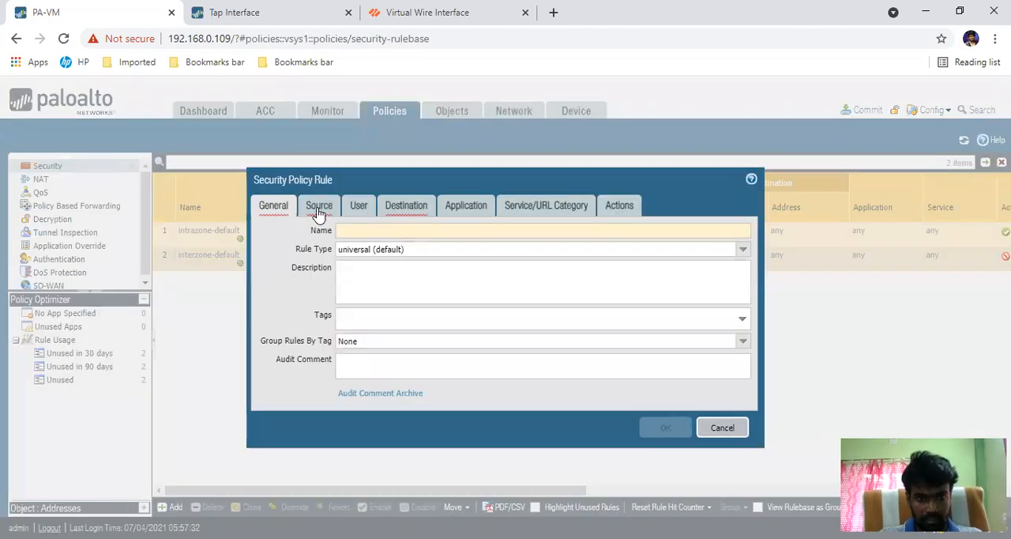
{"action": "left_click", "coordinate": [319, 207]}
{"action": "left_click", "coordinate": [276, 390]}
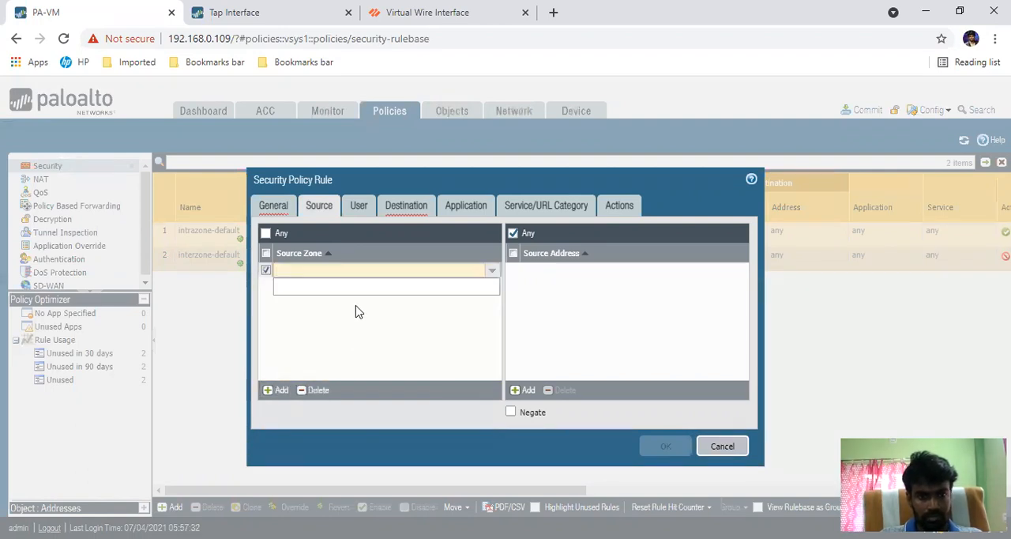
{"action": "left_click", "coordinate": [348, 345]}
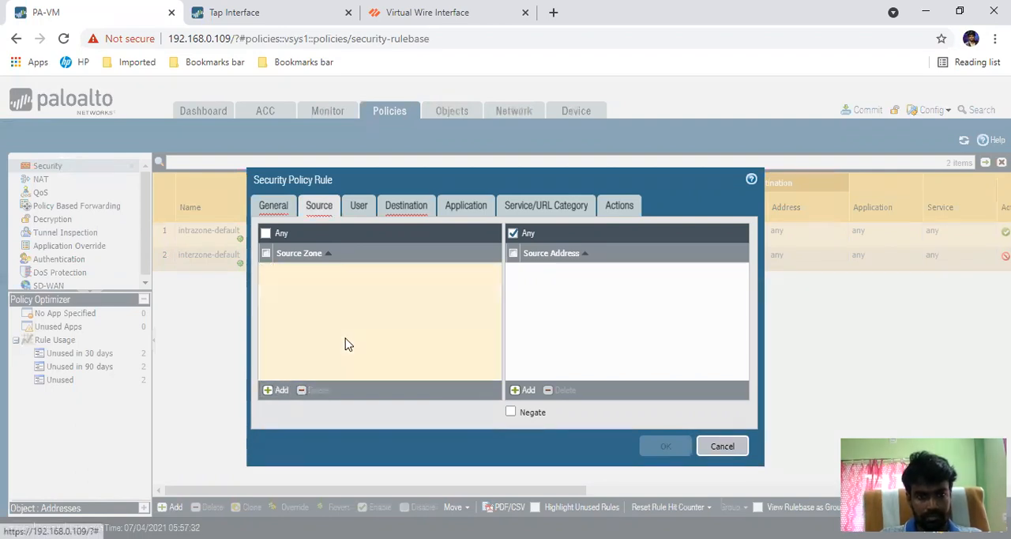
{"action": "left_click", "coordinate": [717, 448]}
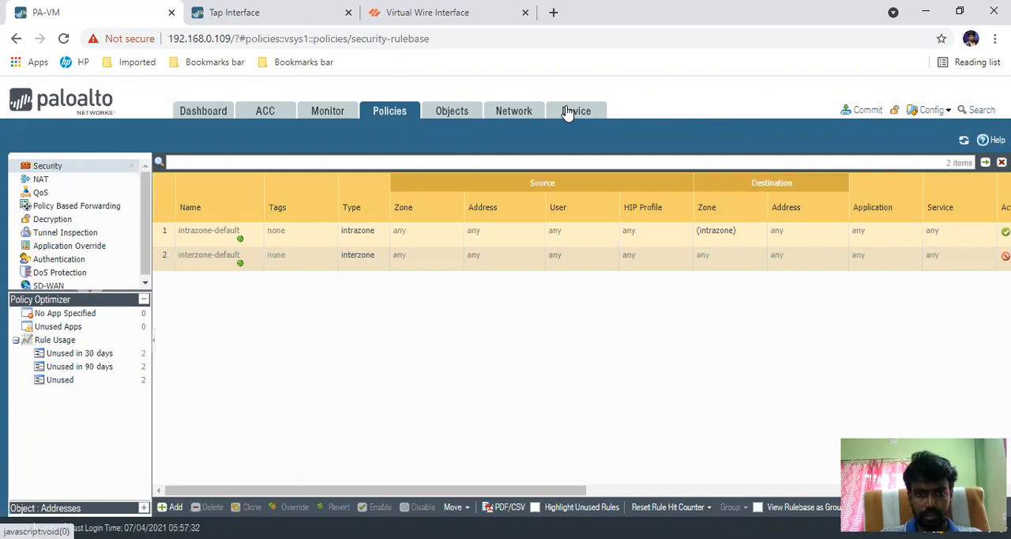
Step: Commit only the configuration changes made by admin, including policy-and-objects and device-and-network, and close the commit status
{"action": "left_click", "coordinate": [518, 112]}
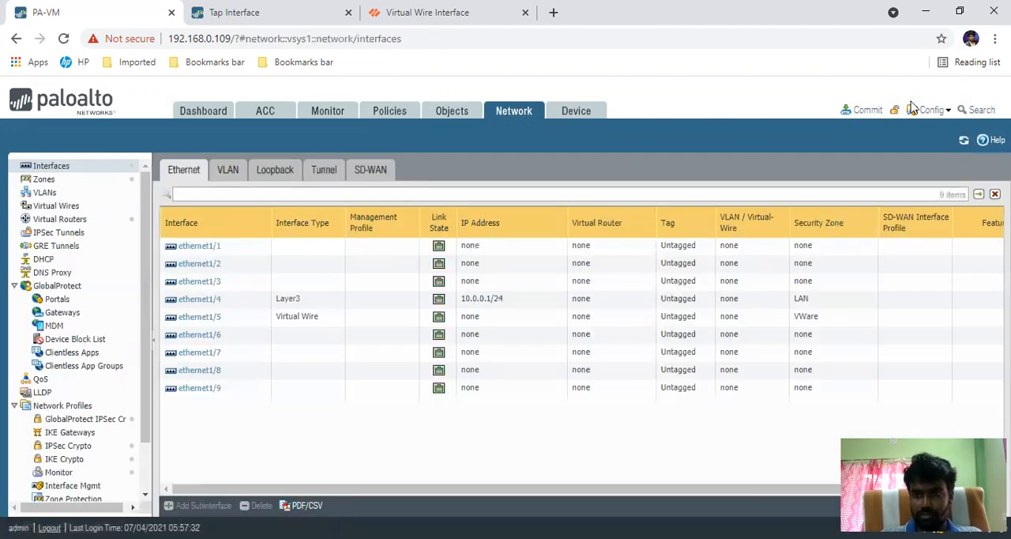
{"action": "left_click", "coordinate": [867, 110]}
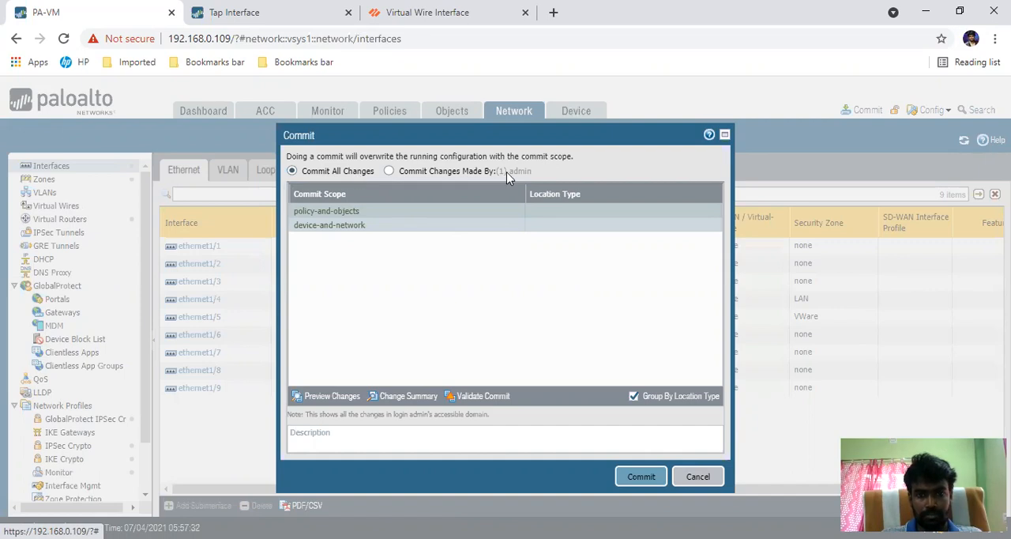
{"action": "left_click", "coordinate": [390, 172]}
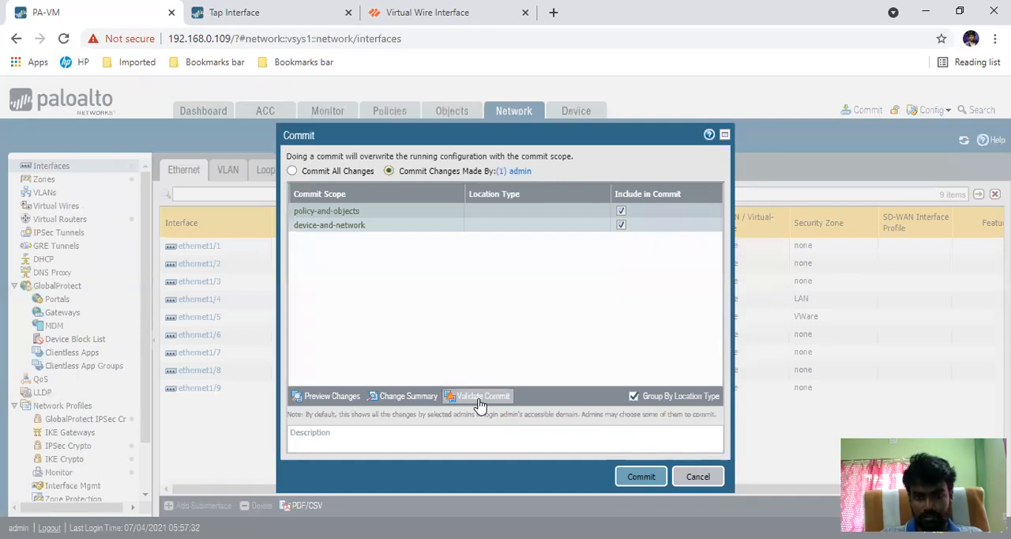
{"action": "left_click", "coordinate": [639, 477]}
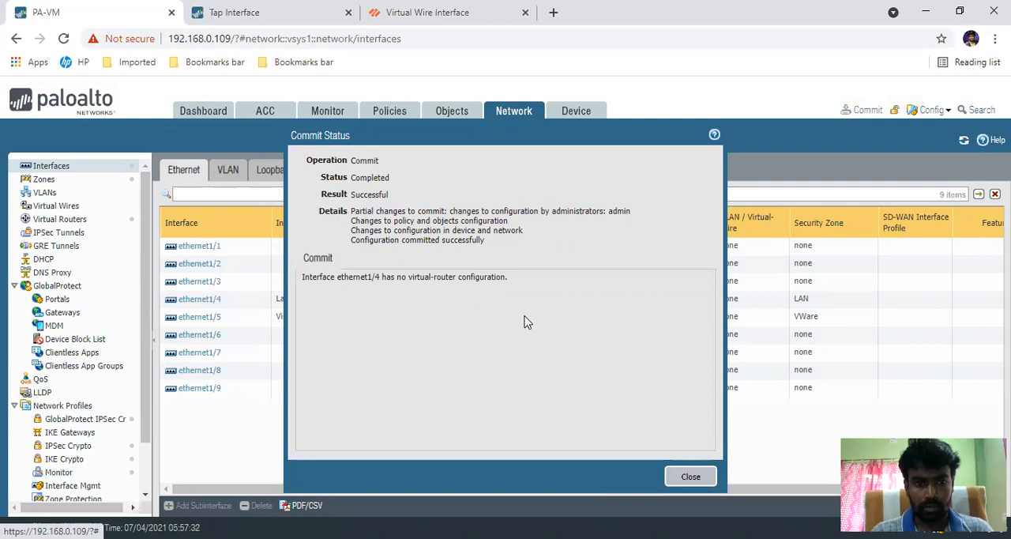
{"action": "left_click", "coordinate": [691, 477]}
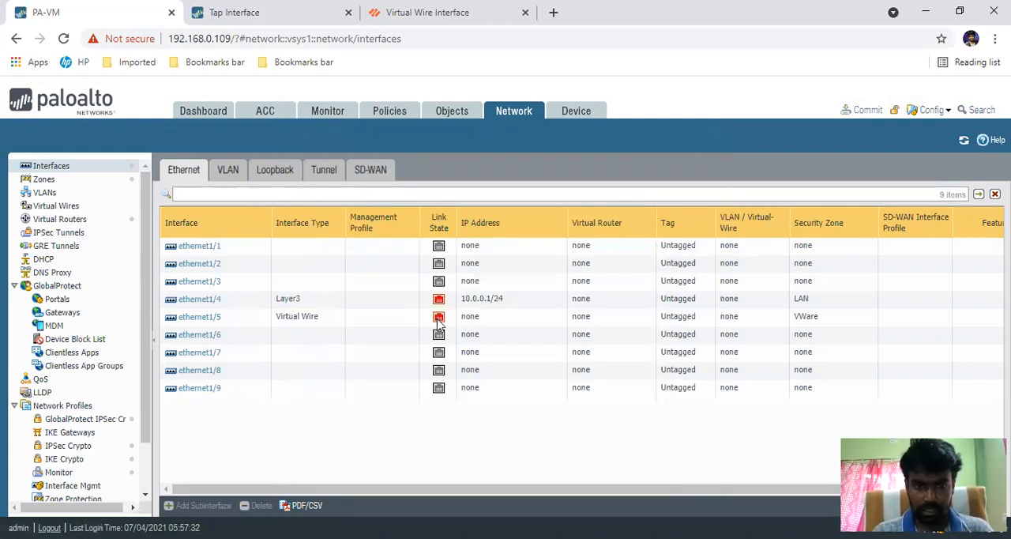
{"action": "mouse_move", "coordinate": [439, 318]}
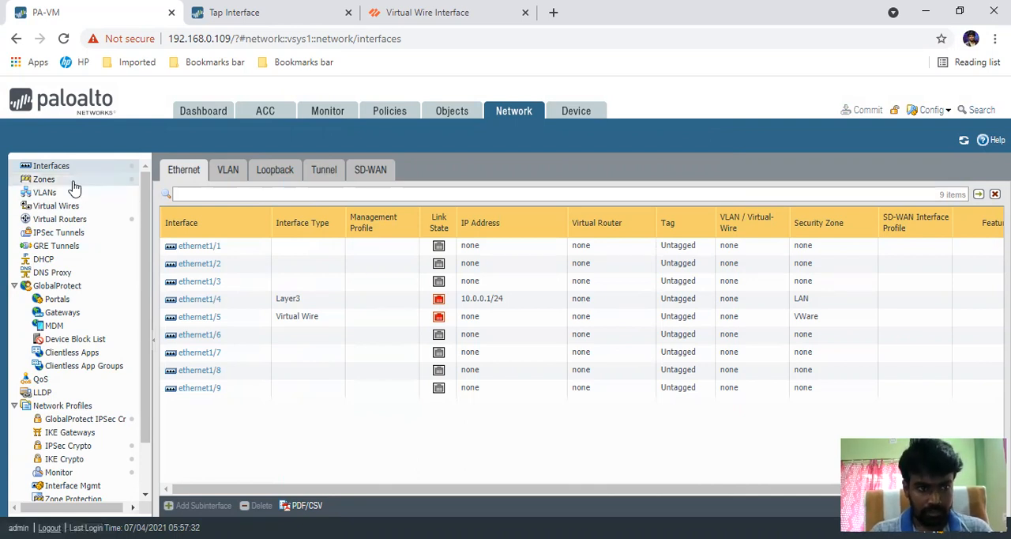
Step: Check which source zones a new security policy rule offers, and discard the rule
{"action": "left_click", "coordinate": [389, 111]}
{"action": "left_click", "coordinate": [171, 506]}
{"action": "left_click", "coordinate": [319, 205]}
{"action": "left_click", "coordinate": [277, 390]}
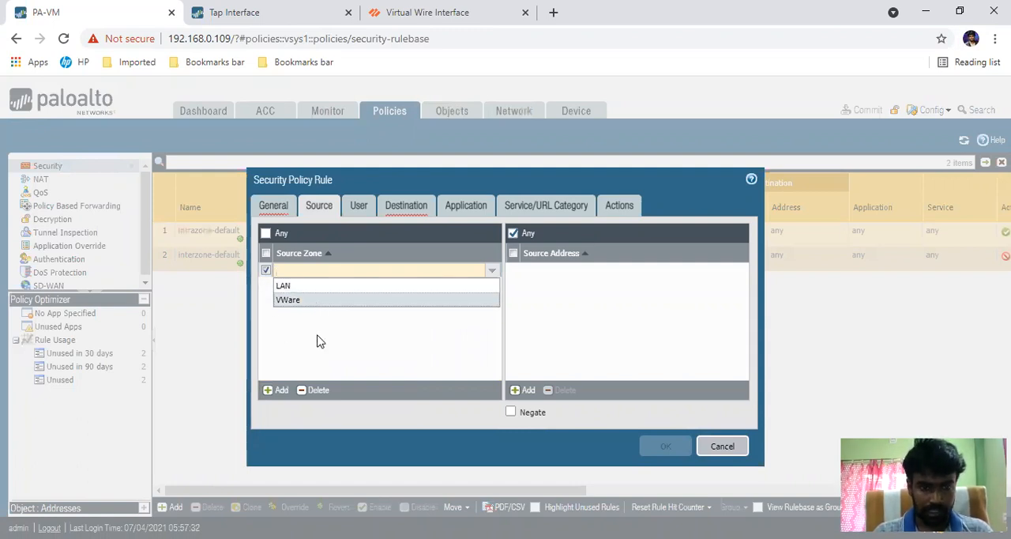
{"action": "left_click", "coordinate": [722, 445]}
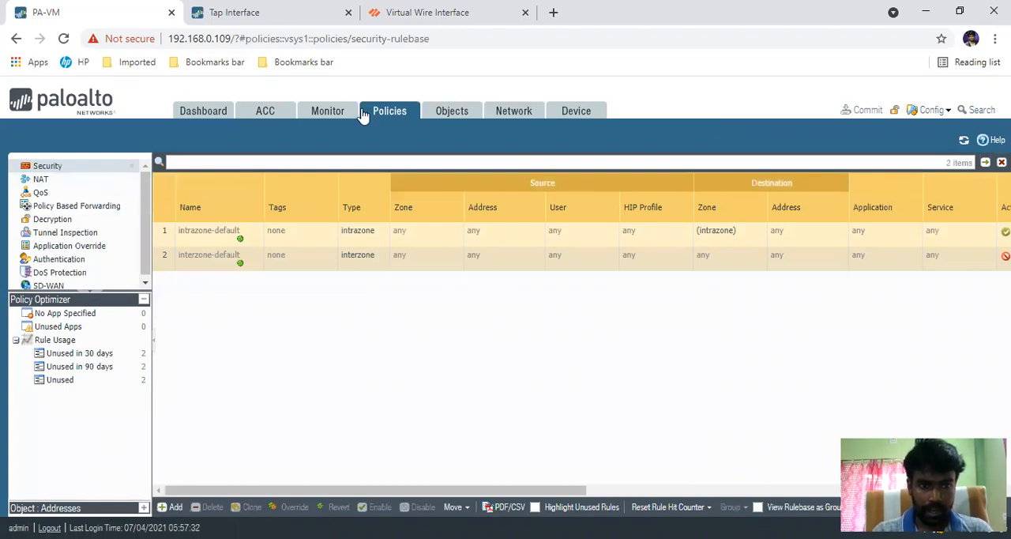
Step: Look through the network interfaces and the device setup, and examine the Management interface settings without changing them
{"action": "left_click", "coordinate": [510, 110]}
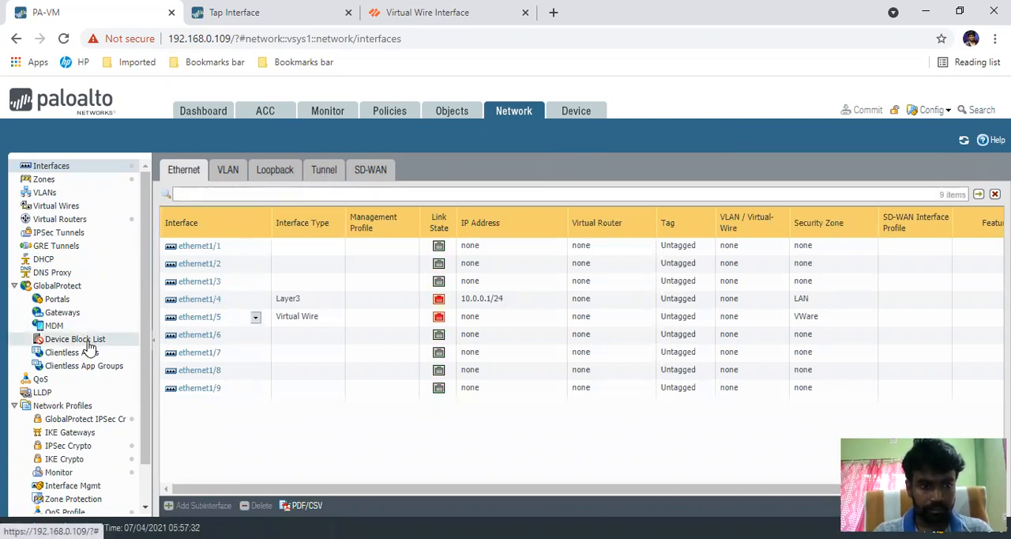
{"action": "scroll", "coordinate": [89, 348], "scroll_direction": "down", "scroll_amount": 2}
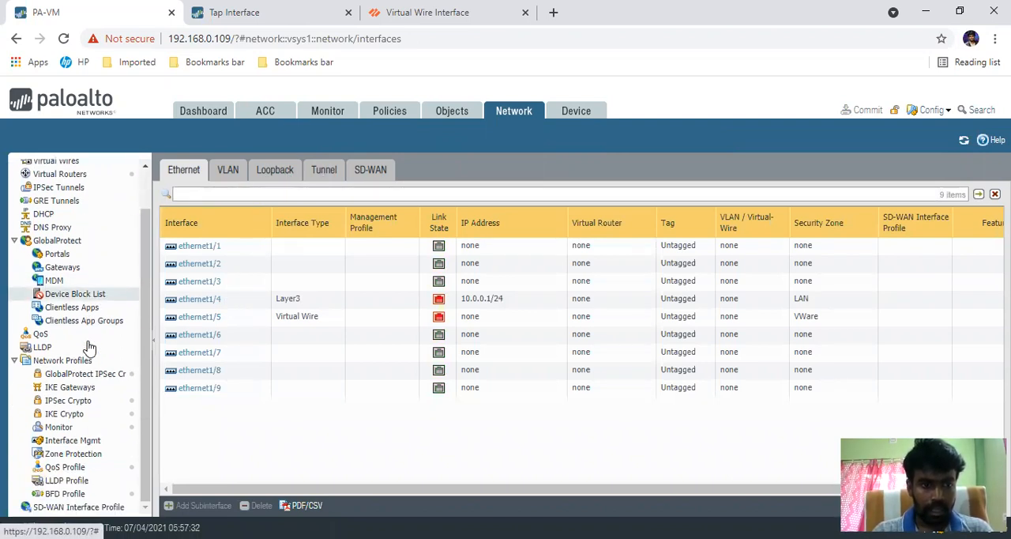
{"action": "left_click", "coordinate": [199, 298]}
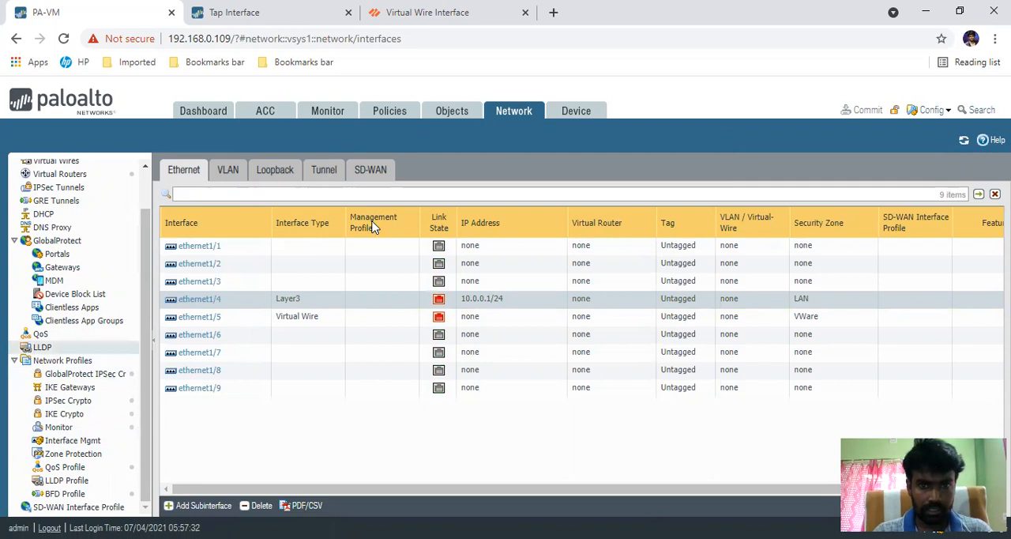
{"action": "left_click", "coordinate": [579, 112]}
{"action": "scroll", "coordinate": [71, 341], "scroll_direction": "down", "scroll_amount": 3}
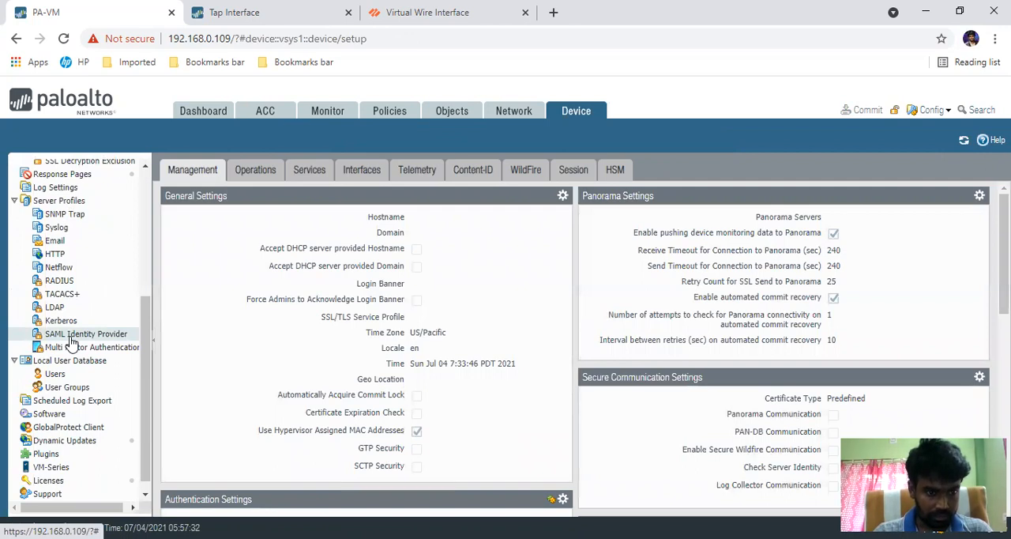
{"action": "scroll", "coordinate": [71, 341], "scroll_direction": "up", "scroll_amount": 5}
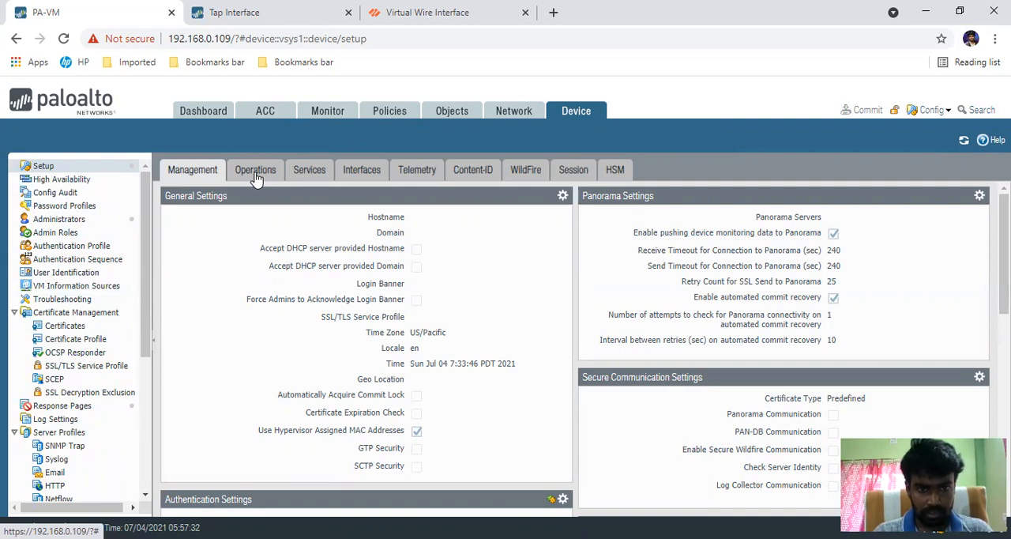
{"action": "left_click", "coordinate": [361, 170]}
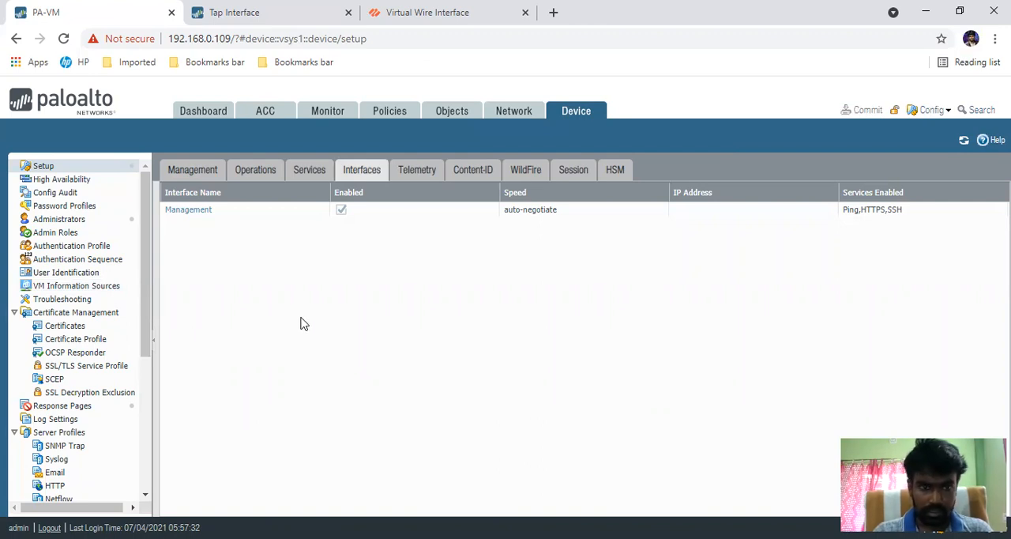
{"action": "left_click", "coordinate": [189, 210]}
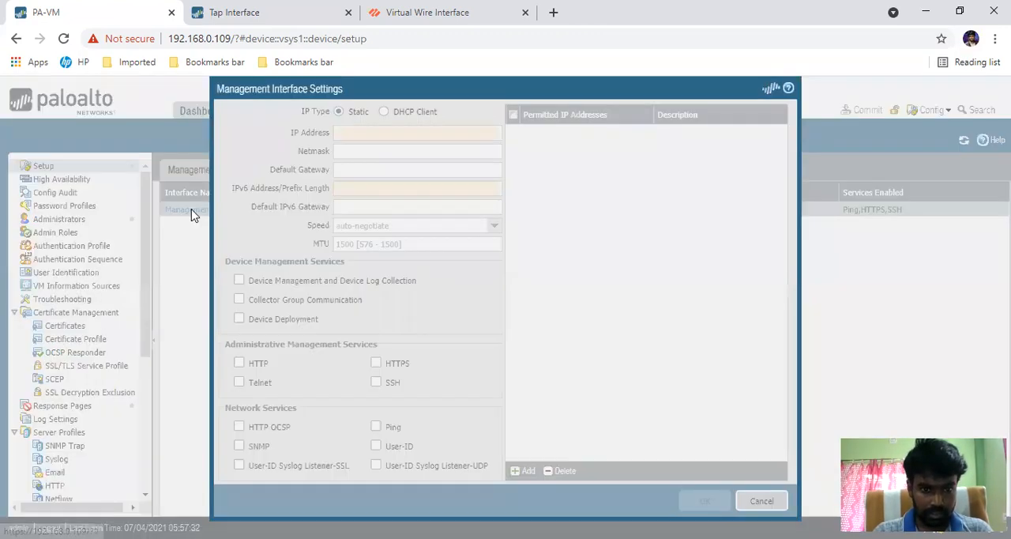
{"action": "left_click", "coordinate": [761, 421]}
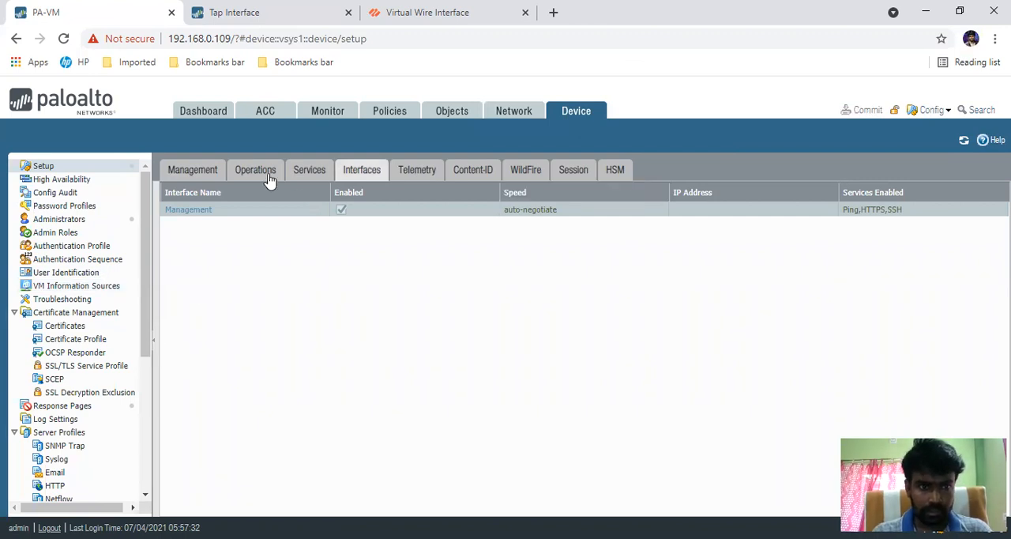
Step: Look through the device setup pages, including the Management, Services, Interfaces, Telemetry, Content-ID, WildFire, Session and HSM settings
{"action": "left_click", "coordinate": [190, 176]}
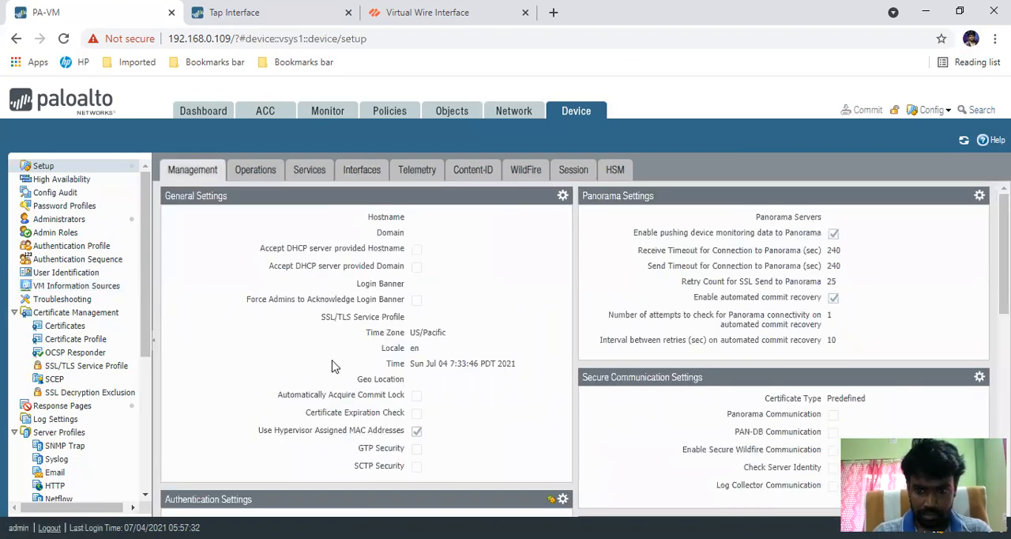
{"action": "left_click_drag", "start_coordinate": [146, 286], "coordinate": [142, 430]}
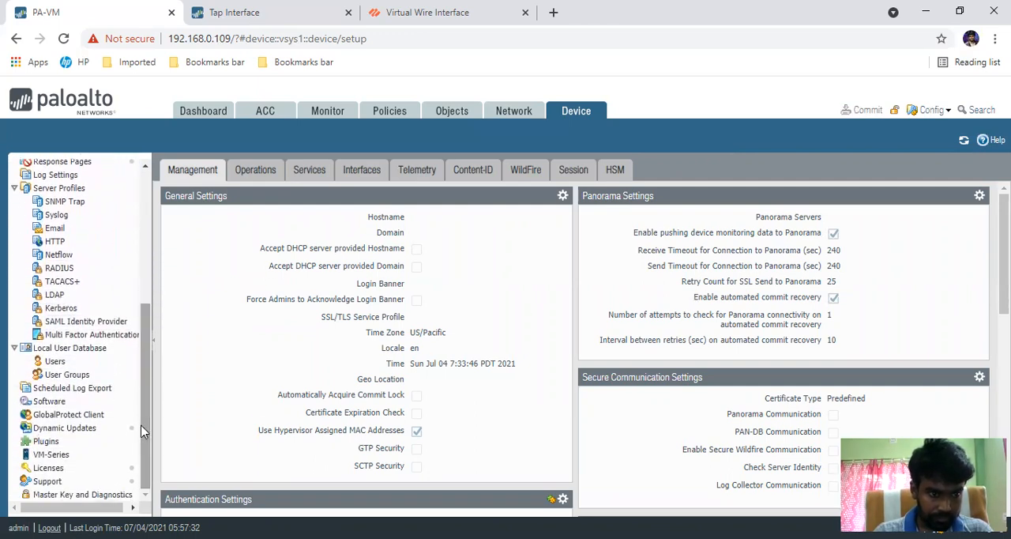
{"action": "left_click", "coordinate": [309, 169]}
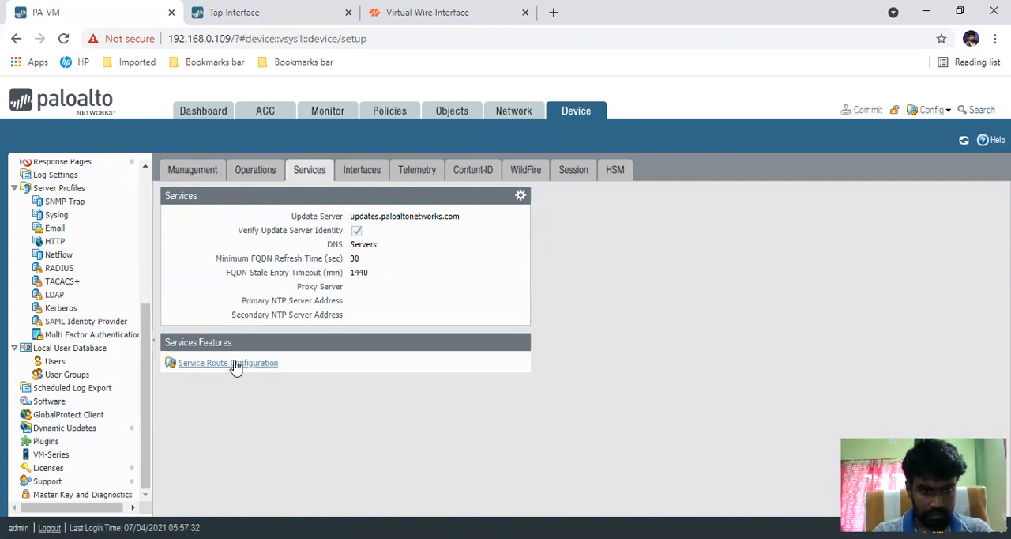
{"action": "left_click", "coordinate": [370, 171]}
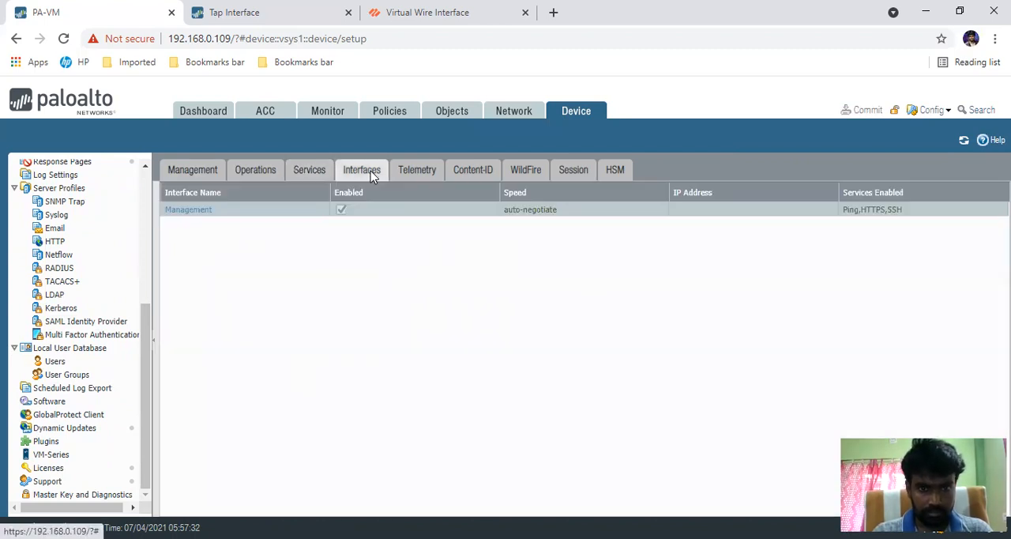
{"action": "left_click", "coordinate": [411, 172]}
{"action": "left_click", "coordinate": [465, 170]}
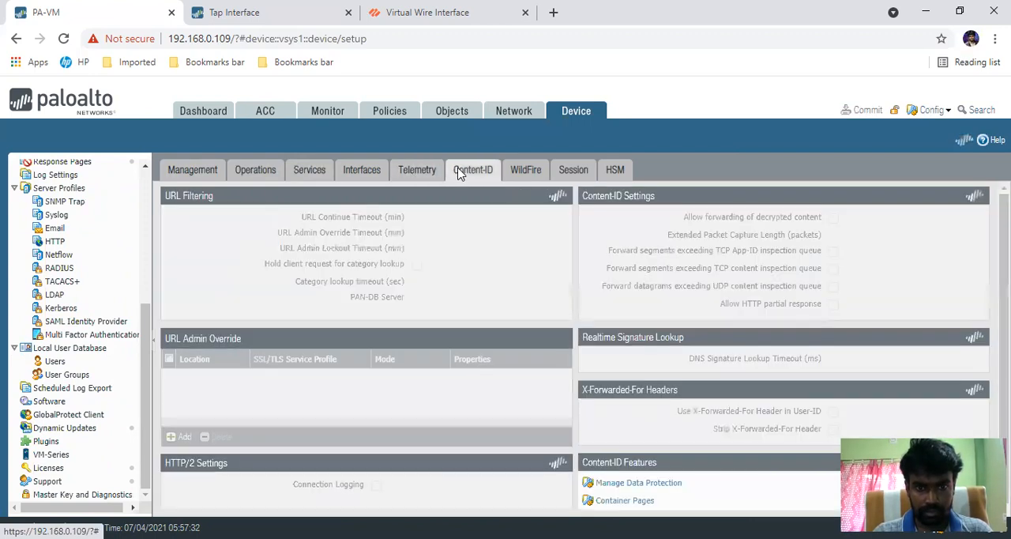
{"action": "left_click", "coordinate": [519, 171]}
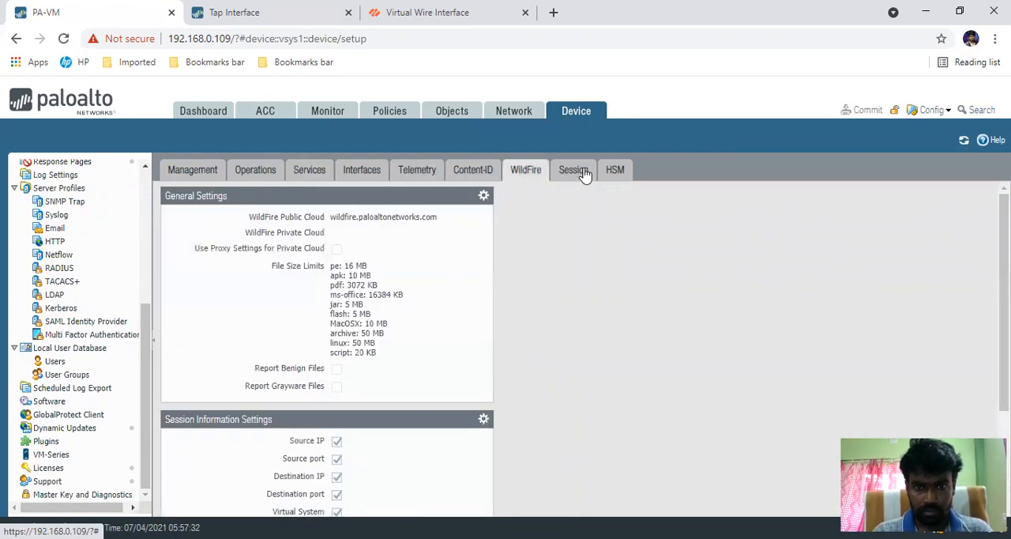
{"action": "left_click", "coordinate": [582, 173]}
{"action": "left_click", "coordinate": [628, 172]}
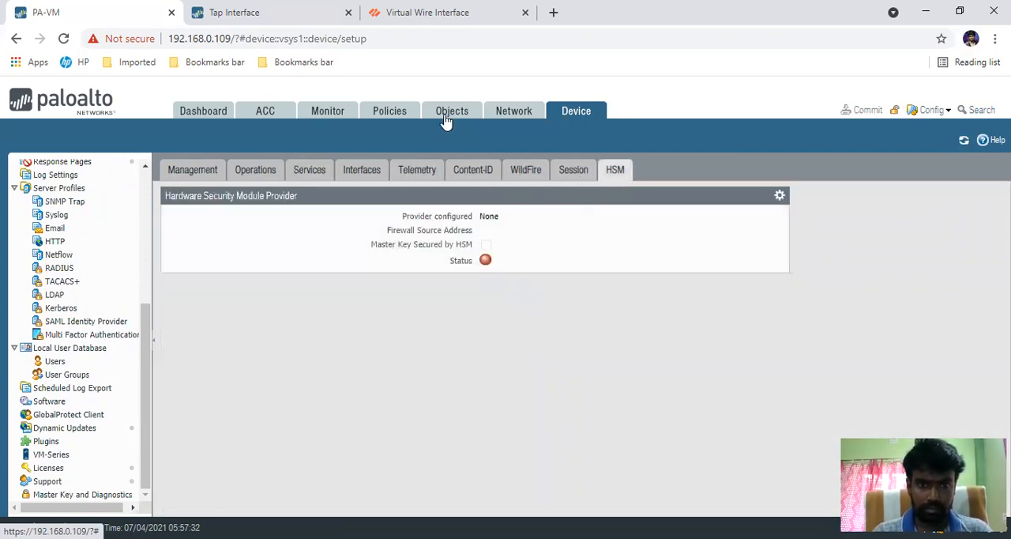
Step: Create an interface management profile named Ping that allows the Ping and SNMP network services
{"action": "left_click", "coordinate": [514, 111]}
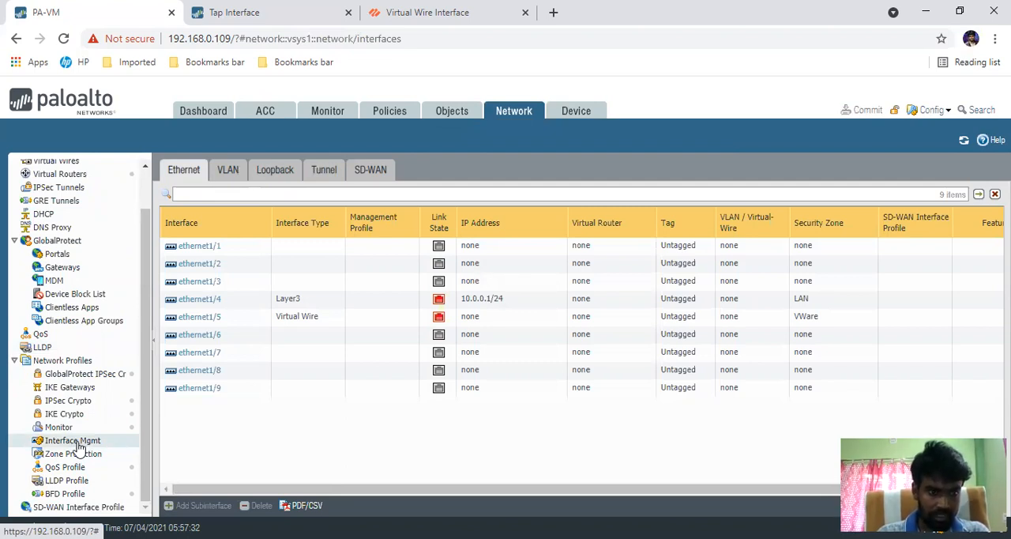
{"action": "left_click", "coordinate": [78, 442]}
{"action": "left_click", "coordinate": [169, 505]}
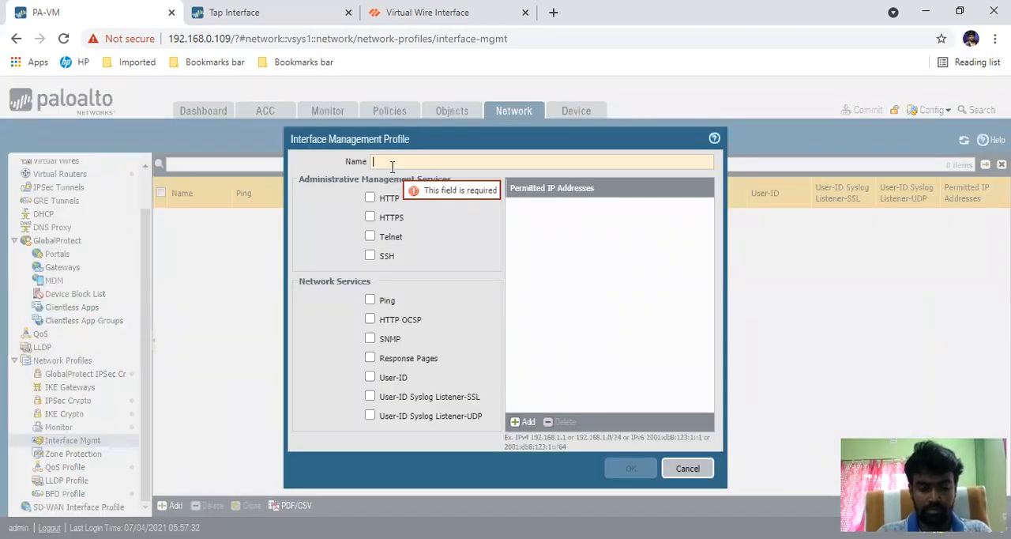
{"action": "type", "text": "Ping"}
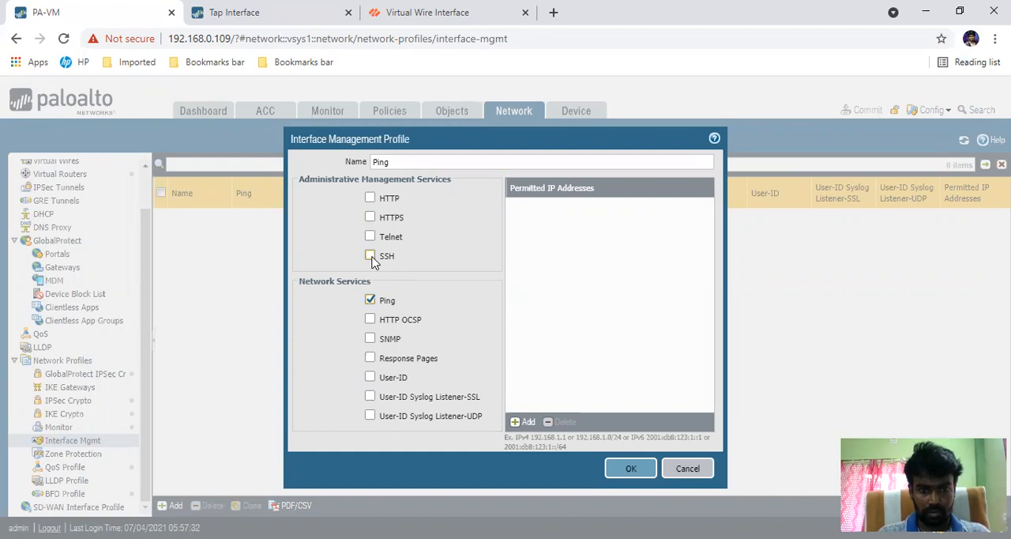
{"action": "left_click", "coordinate": [370, 338]}
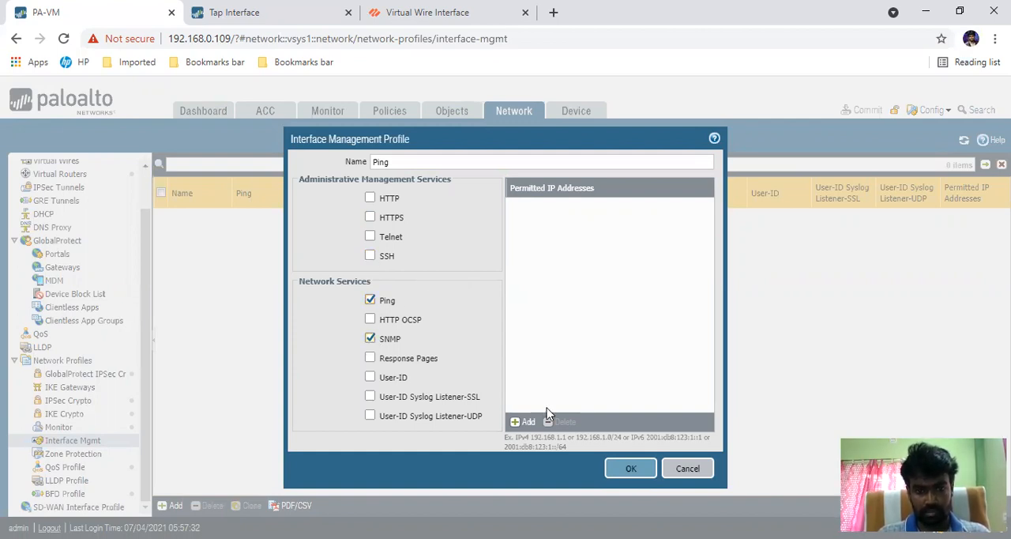
{"action": "left_click", "coordinate": [629, 471]}
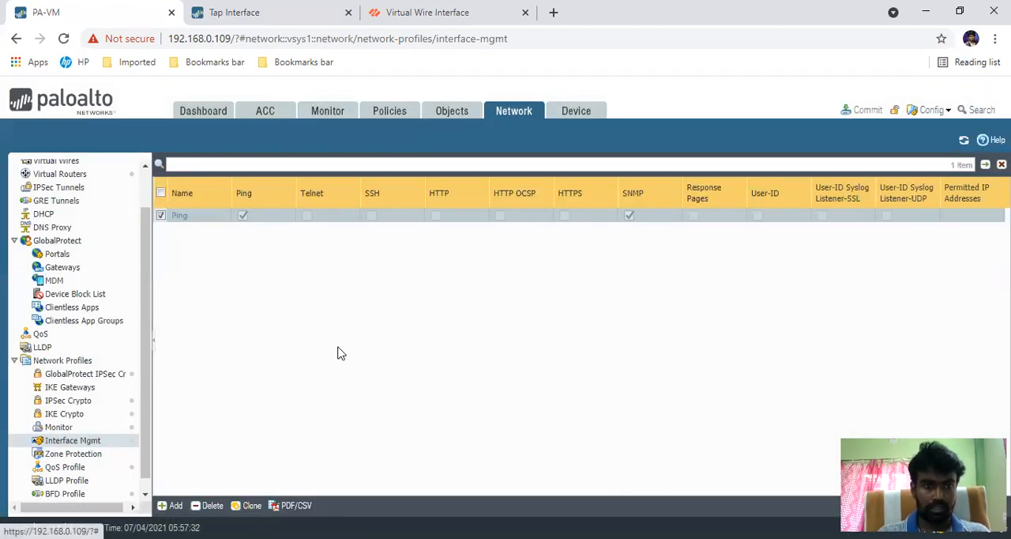
Step: Assign the Ping management profile to the ethernet1/4 interface and check the value options of its IP address
{"action": "scroll", "coordinate": [143, 189], "scroll_direction": "up", "scroll_amount": 2}
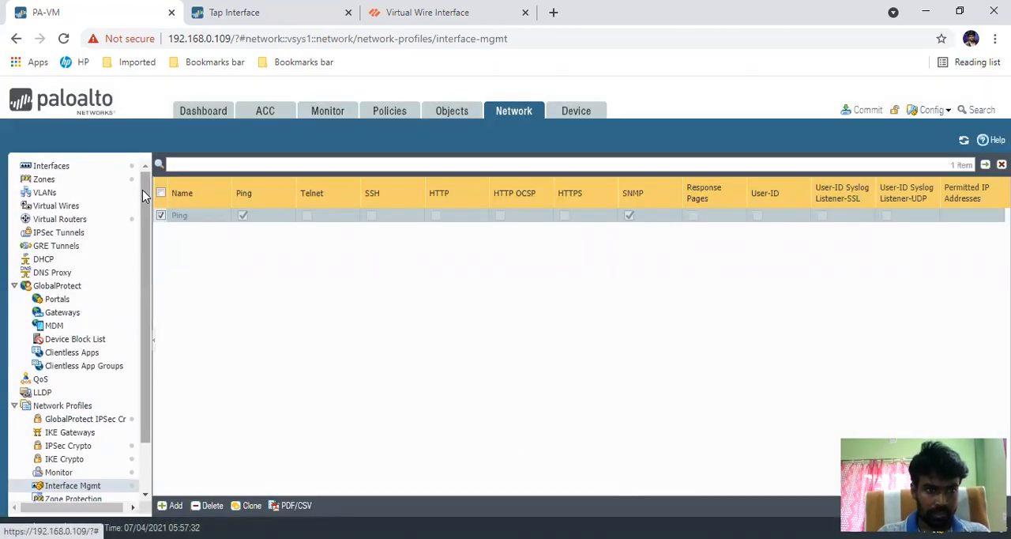
{"action": "left_click", "coordinate": [67, 170]}
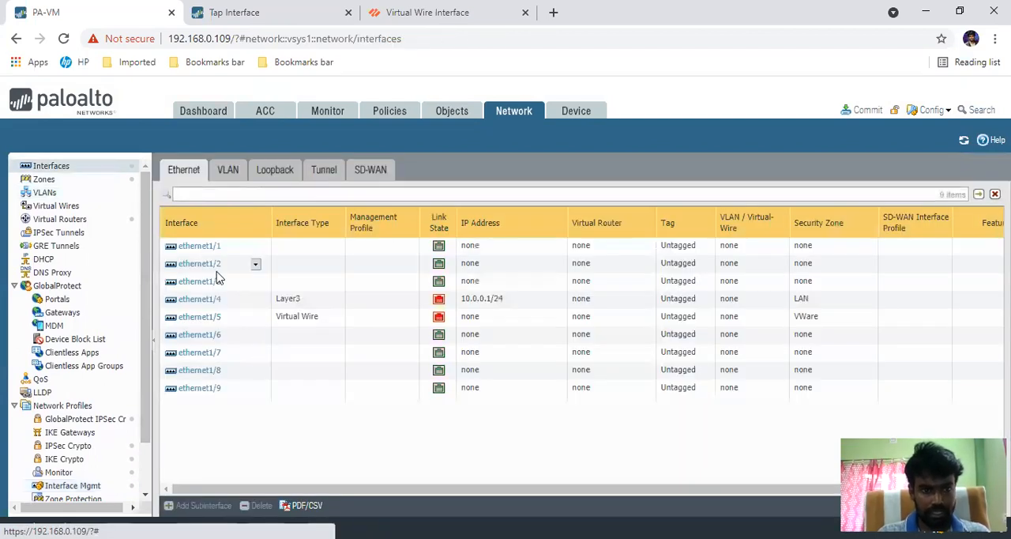
{"action": "left_click", "coordinate": [197, 300]}
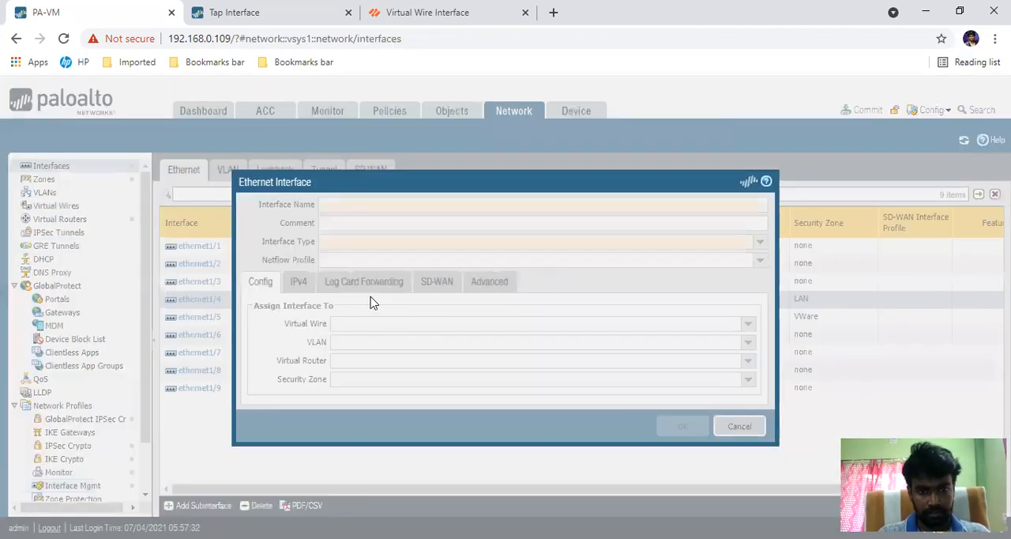
{"action": "left_click", "coordinate": [427, 286]}
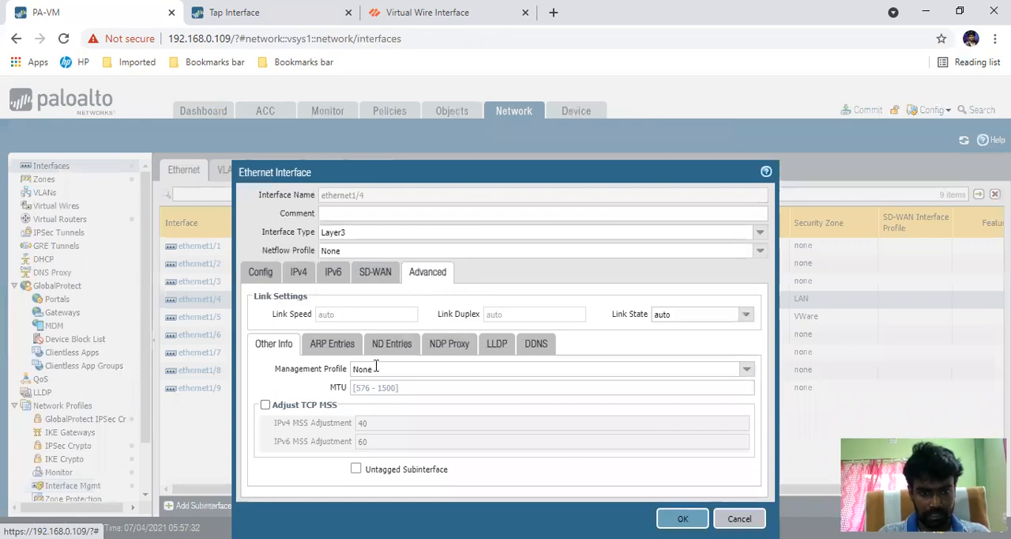
{"action": "left_click", "coordinate": [436, 368]}
{"action": "left_click", "coordinate": [747, 370]}
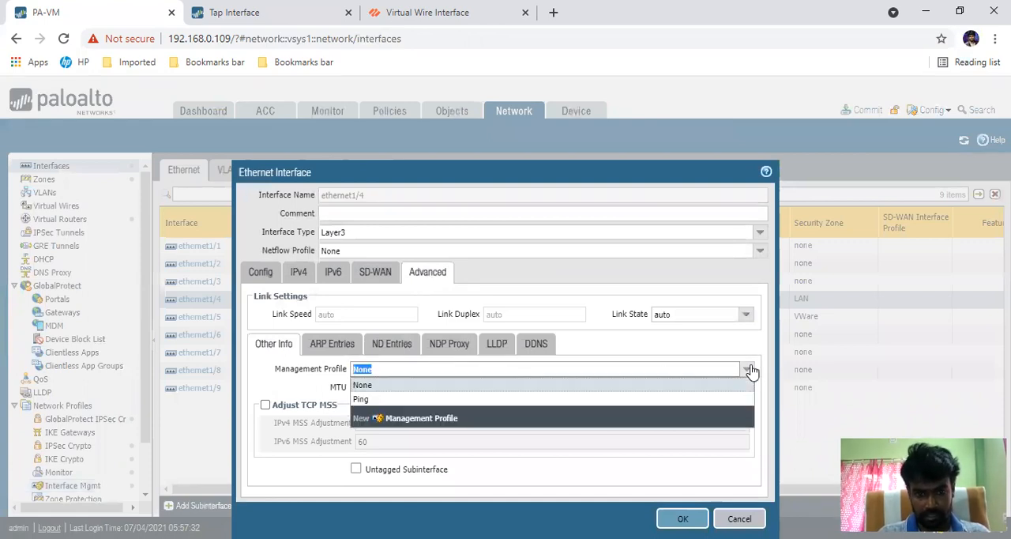
{"action": "left_click", "coordinate": [429, 399]}
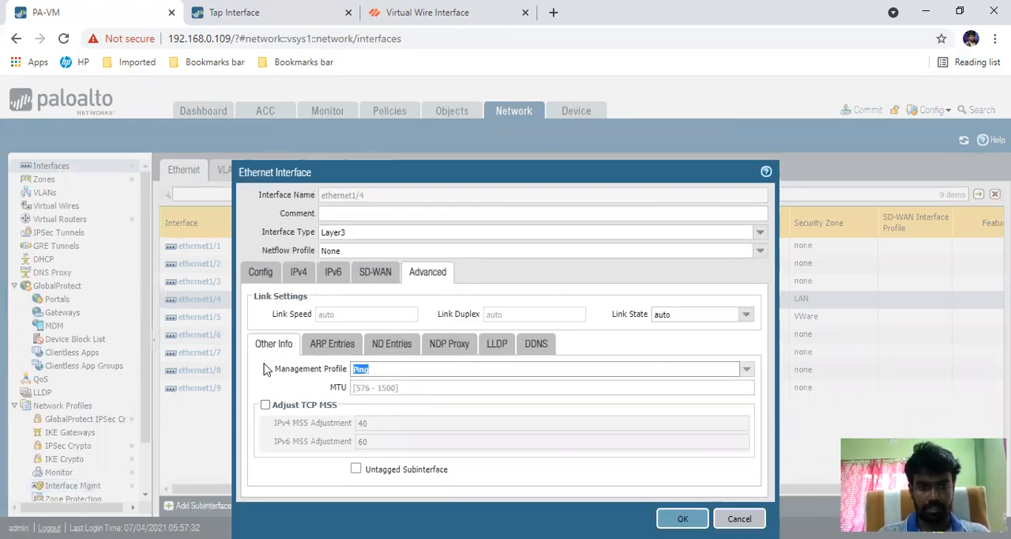
{"action": "left_click", "coordinate": [682, 518]}
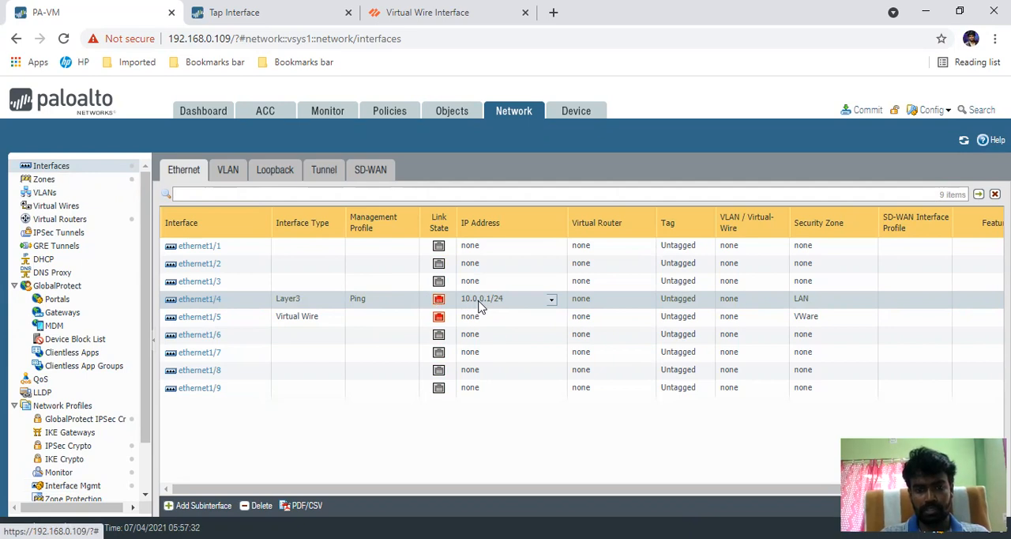
{"action": "left_click", "coordinate": [552, 301]}
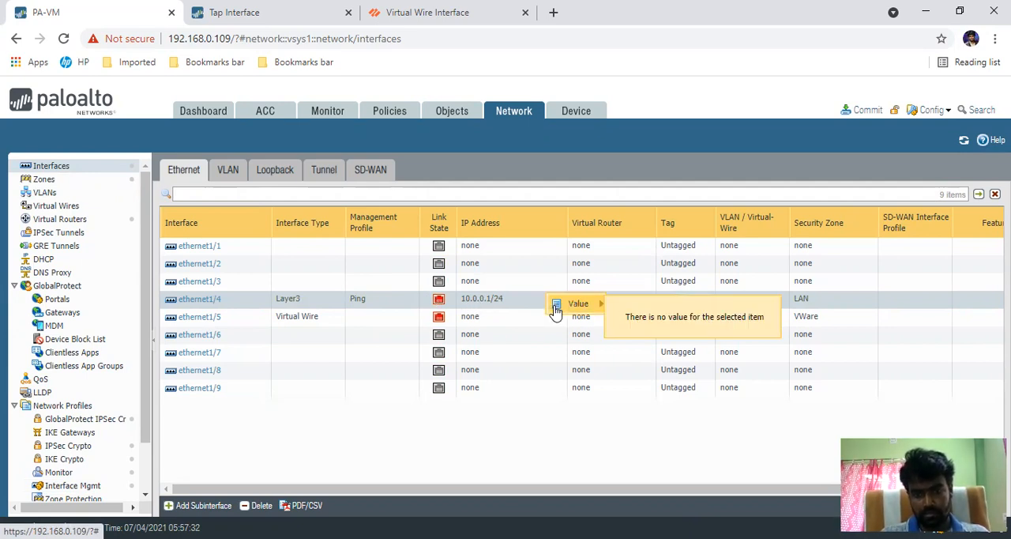
{"action": "left_click", "coordinate": [316, 424]}
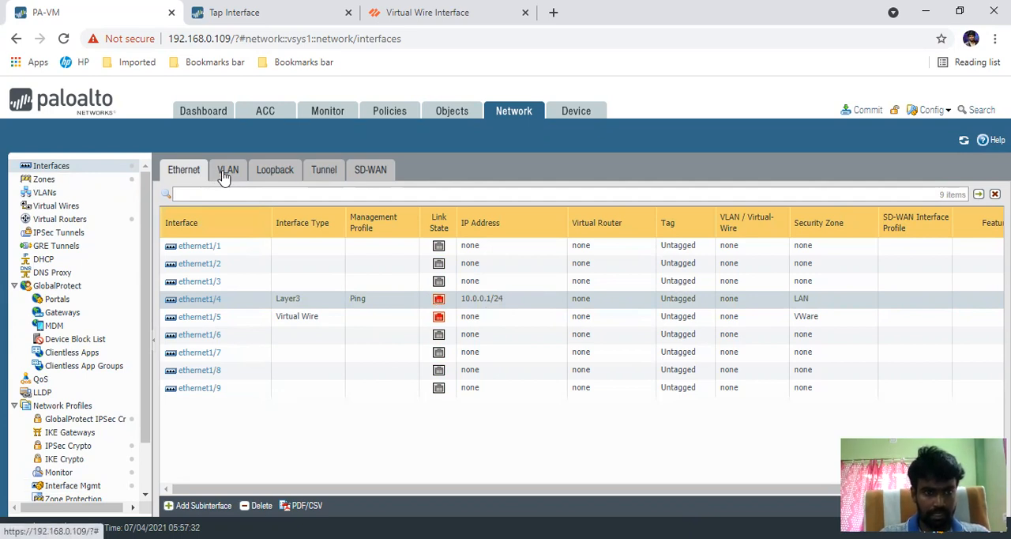
Step: Start a new VLAN interface in the network interfaces and number it 200
{"action": "left_click", "coordinate": [54, 196]}
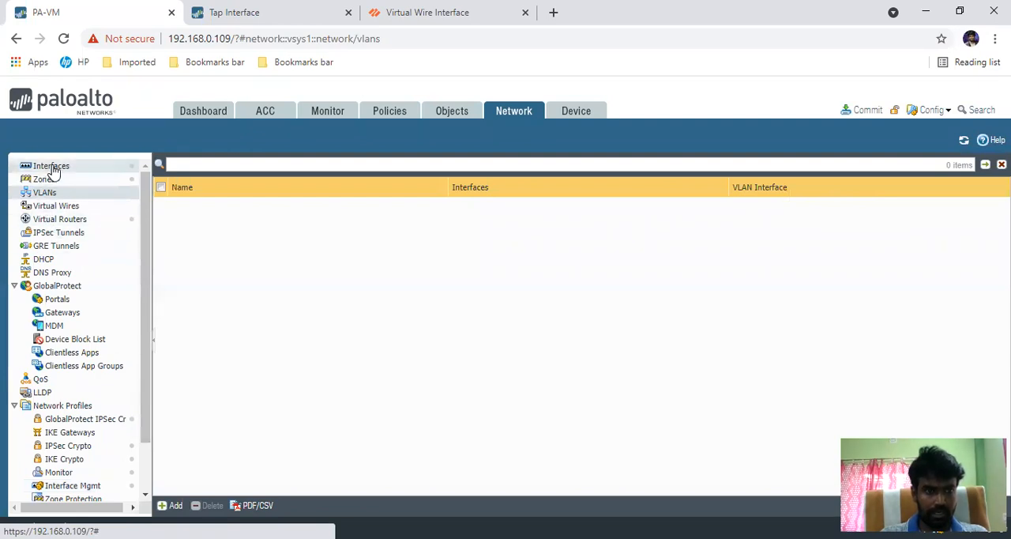
{"action": "left_click", "coordinate": [51, 168]}
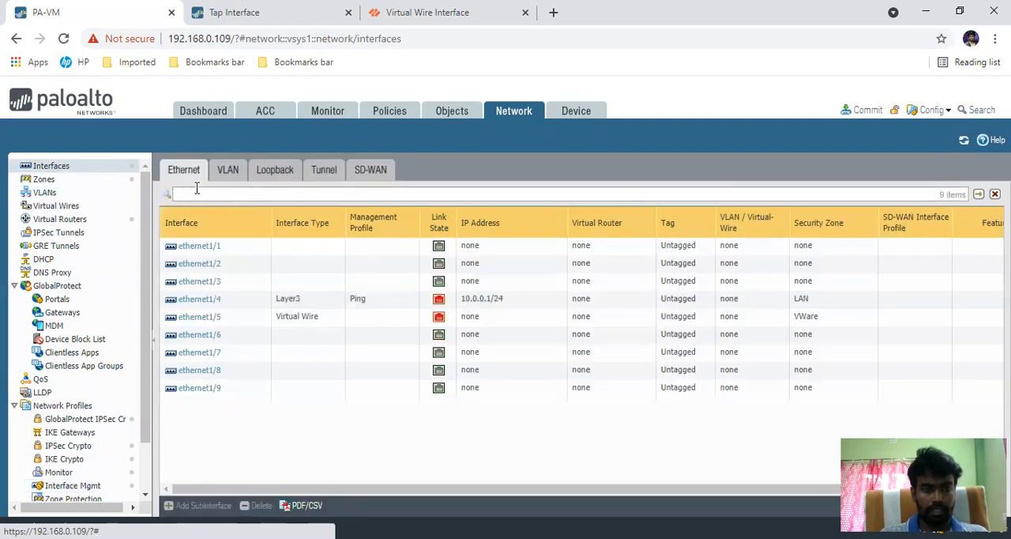
{"action": "left_click", "coordinate": [229, 171]}
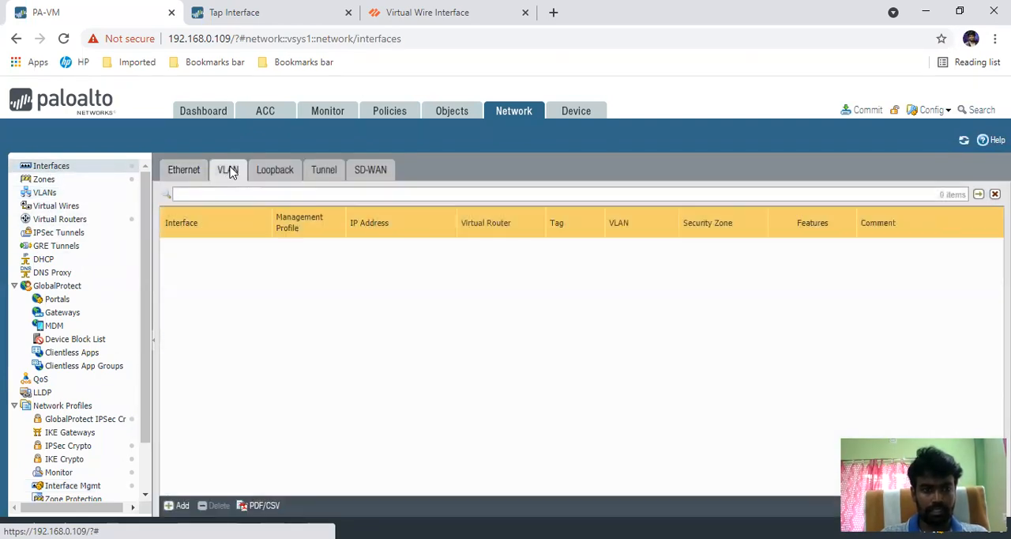
{"action": "left_click", "coordinate": [180, 506]}
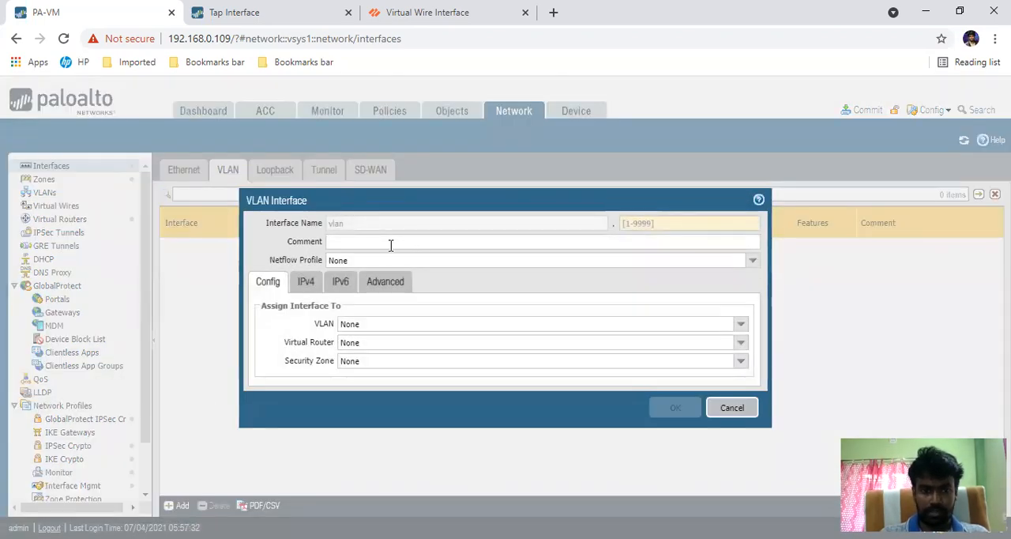
{"action": "left_click", "coordinate": [642, 224]}
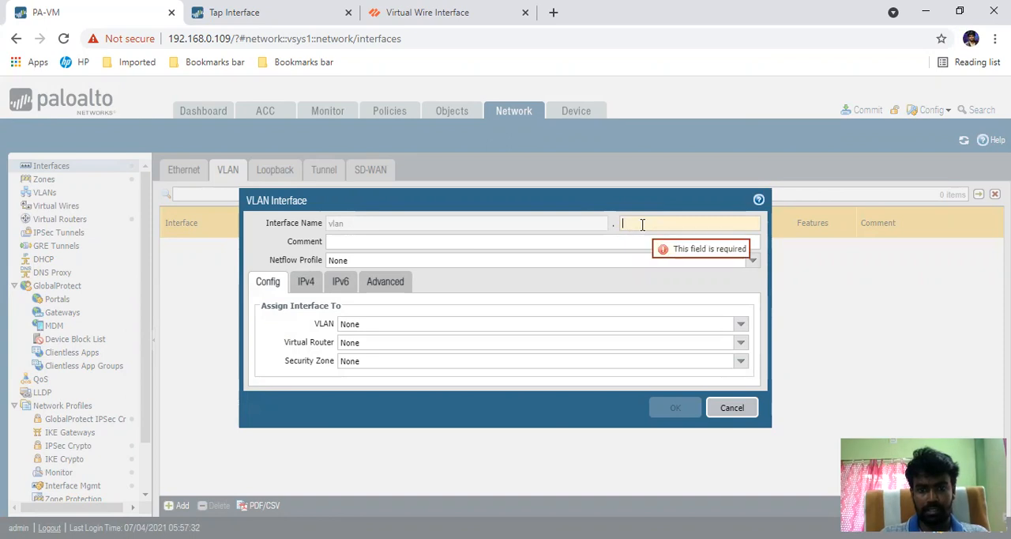
{"action": "type", "text": "200"}
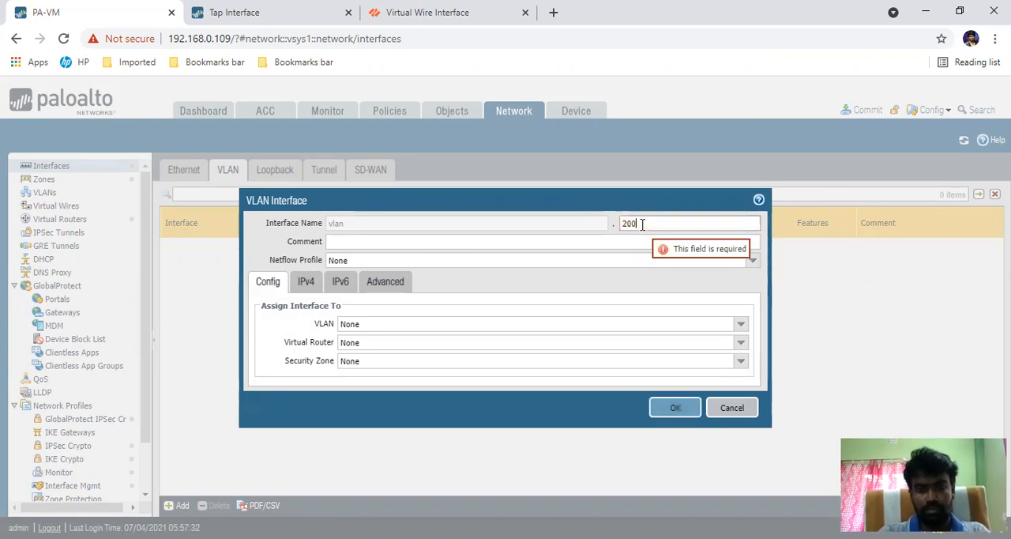
{"action": "left_click", "coordinate": [475, 242]}
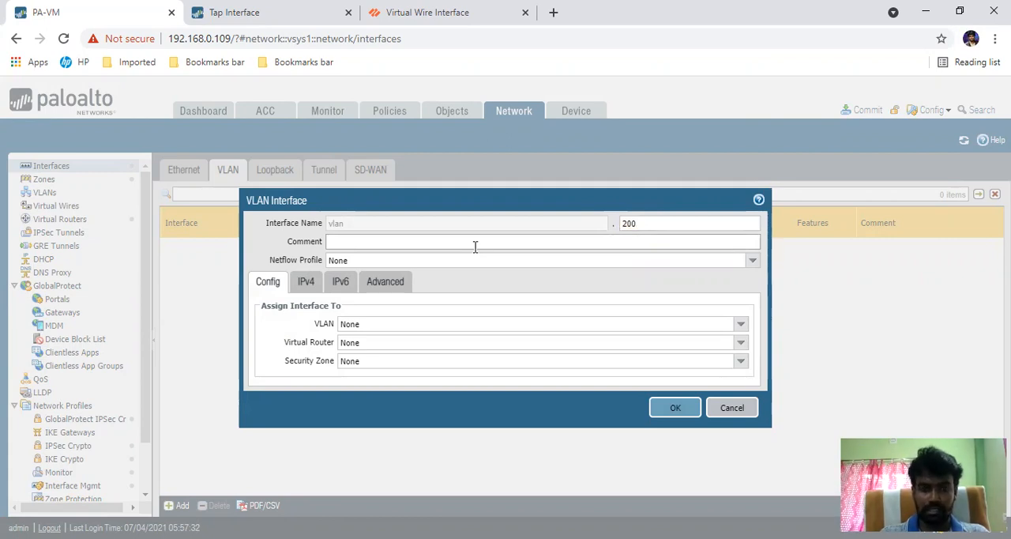
Step: Review the new VLAN interface's VLAN assignment, IPv4 and IPv6 options, and set its management profile to Ping
{"action": "left_click", "coordinate": [302, 286]}
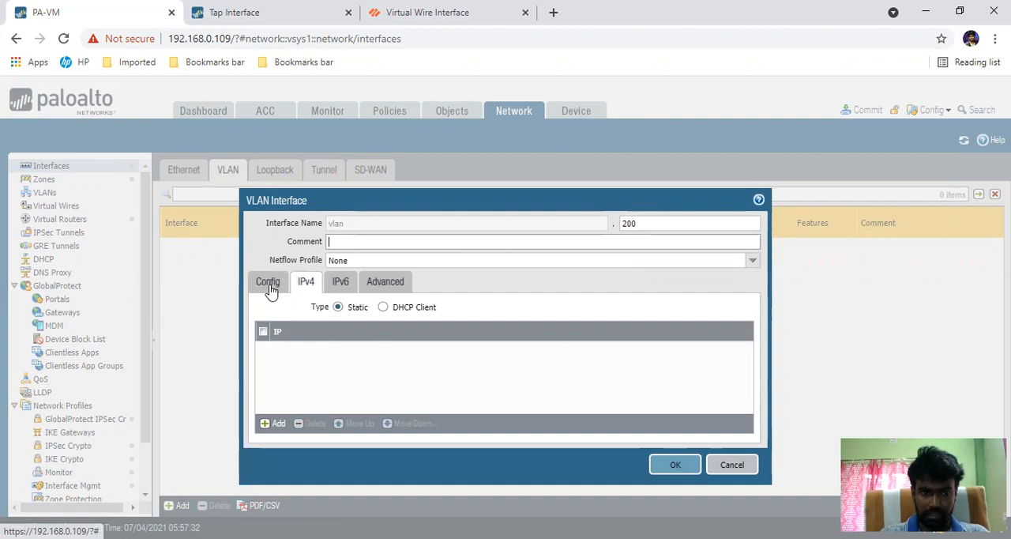
{"action": "left_click", "coordinate": [269, 286]}
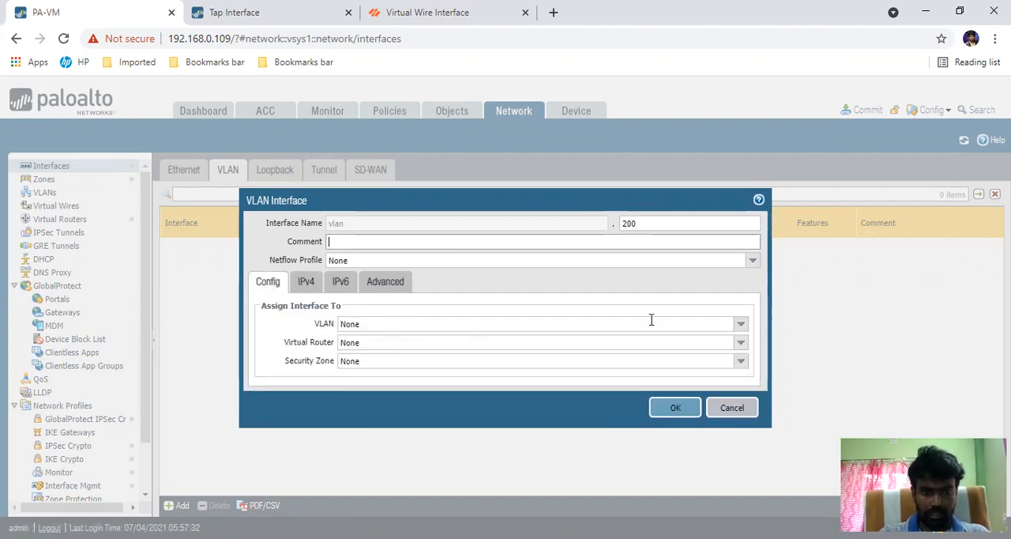
{"action": "left_click", "coordinate": [740, 326]}
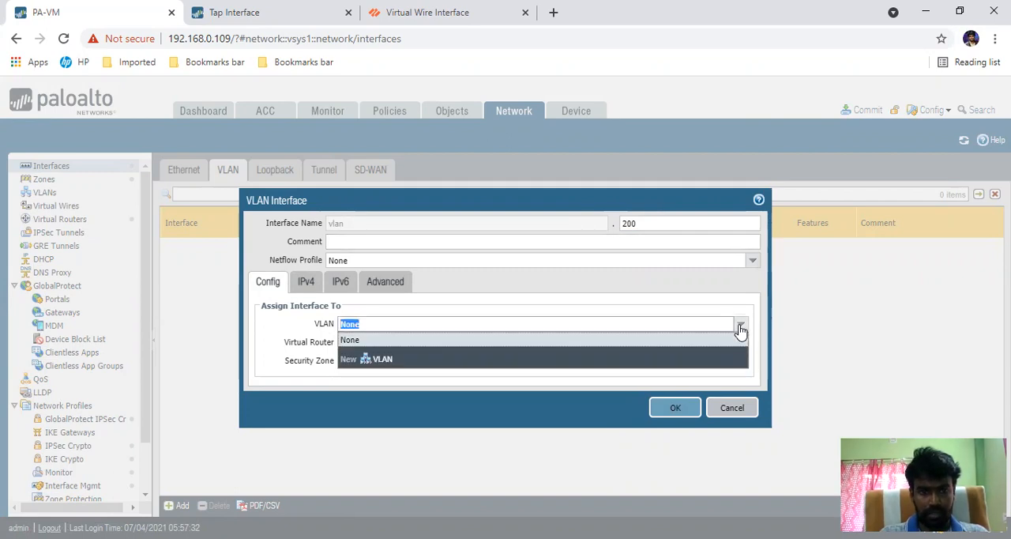
{"action": "left_click", "coordinate": [292, 332]}
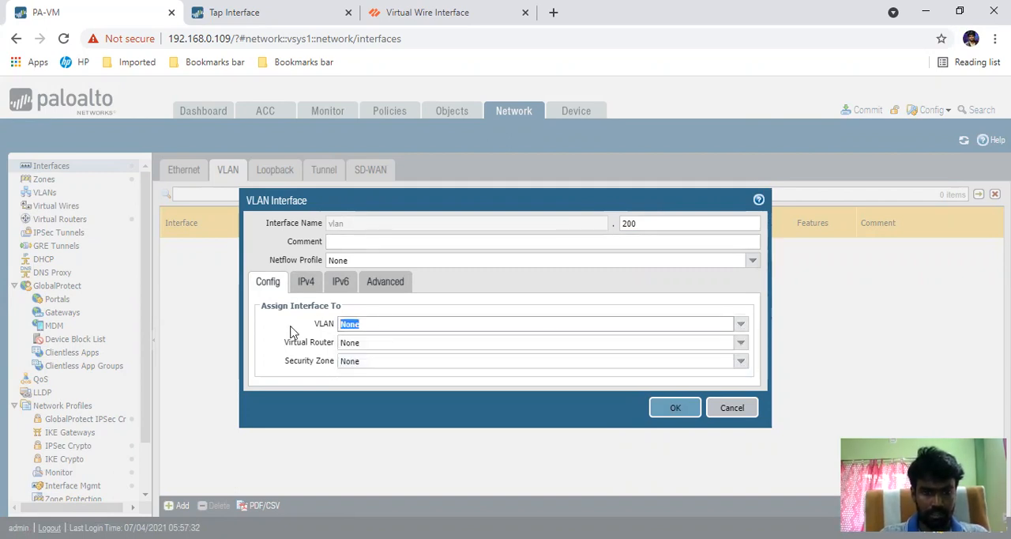
{"action": "left_click", "coordinate": [307, 285]}
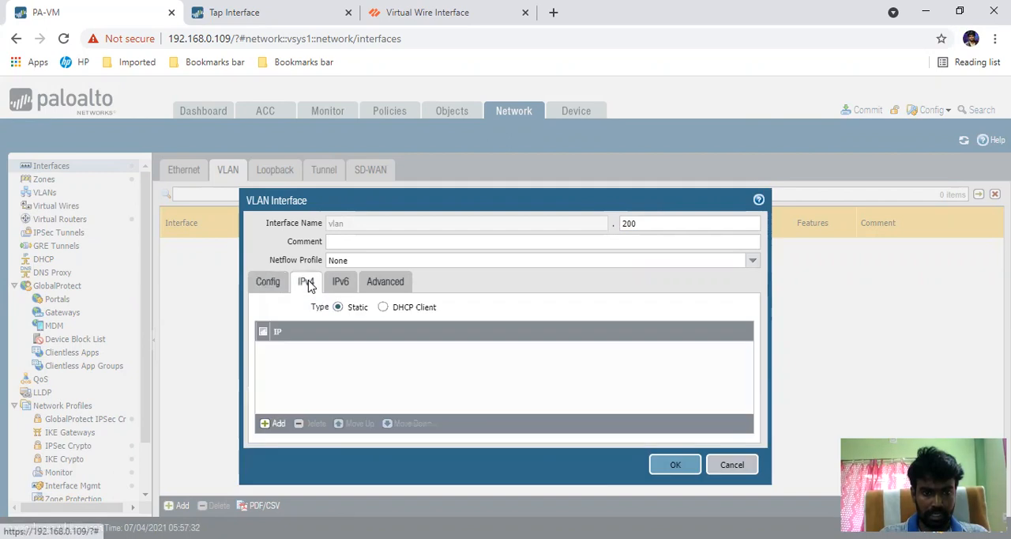
{"action": "left_click", "coordinate": [337, 284]}
{"action": "left_click", "coordinate": [384, 248]}
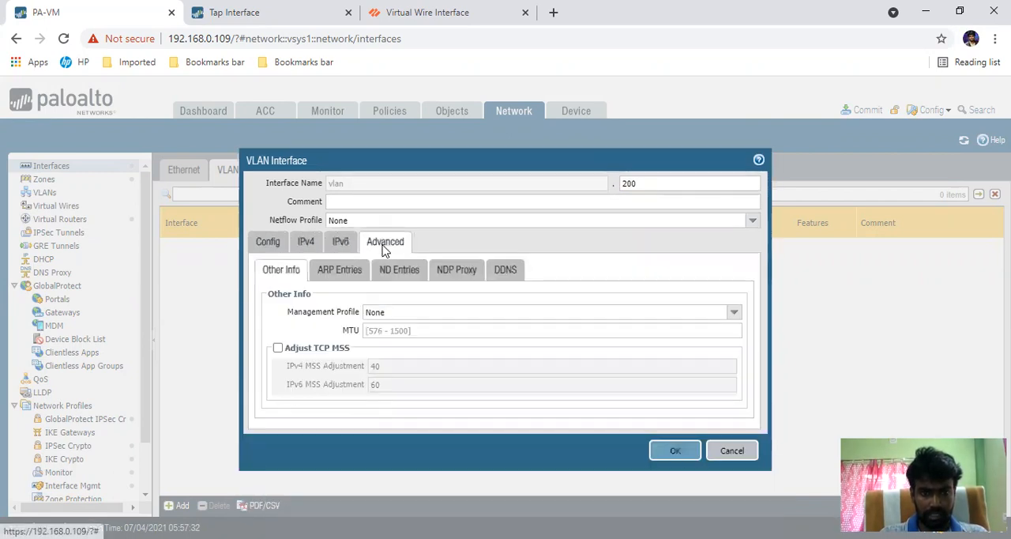
{"action": "left_click", "coordinate": [736, 313]}
{"action": "left_click", "coordinate": [448, 341]}
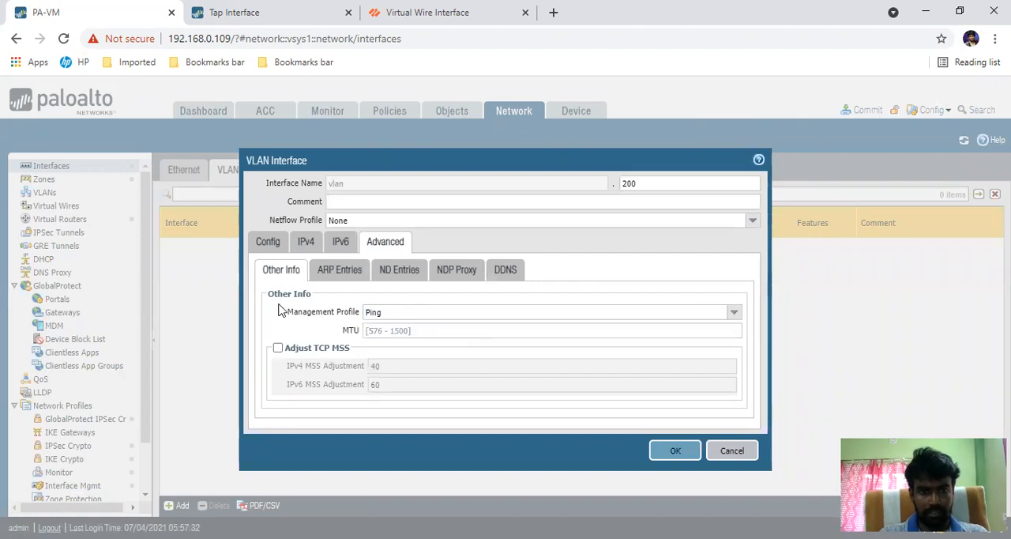
Step: Return to the interface assignment settings and save VLAN interface 200 with the Ping management profile
{"action": "left_click", "coordinate": [270, 244]}
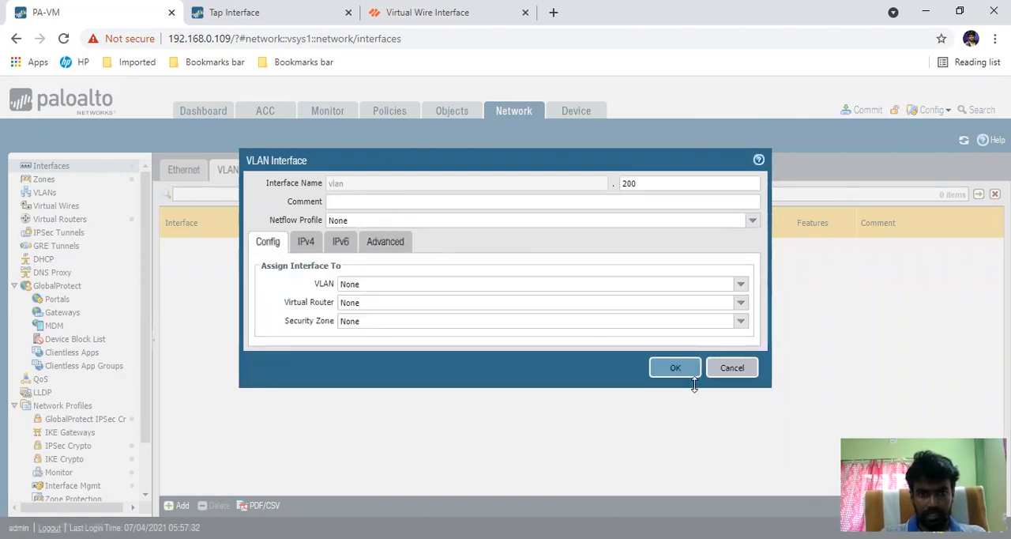
{"action": "left_click", "coordinate": [672, 369]}
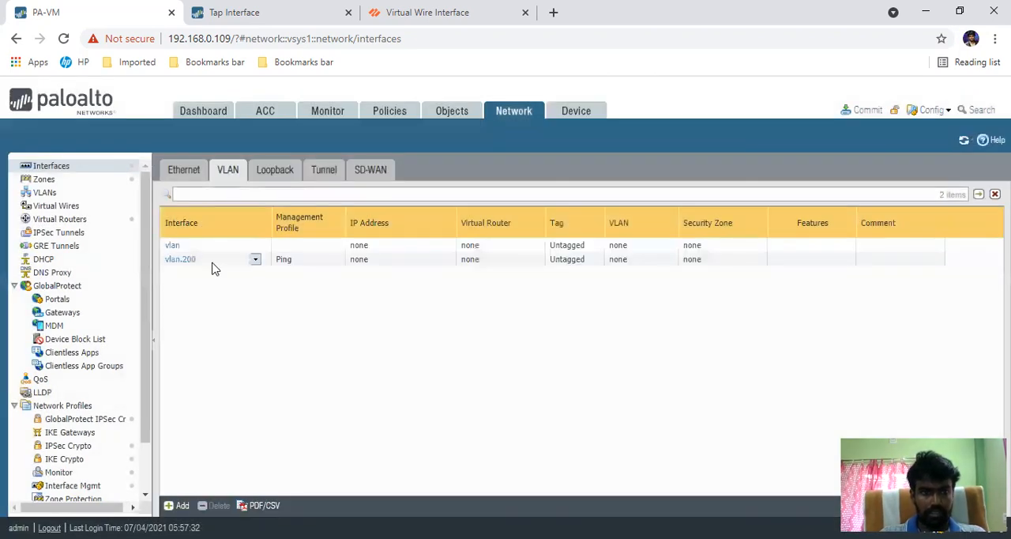
{"action": "left_click", "coordinate": [175, 172]}
{"action": "left_click", "coordinate": [199, 335]}
{"action": "left_click", "coordinate": [537, 242]}
{"action": "left_click", "coordinate": [345, 302]}
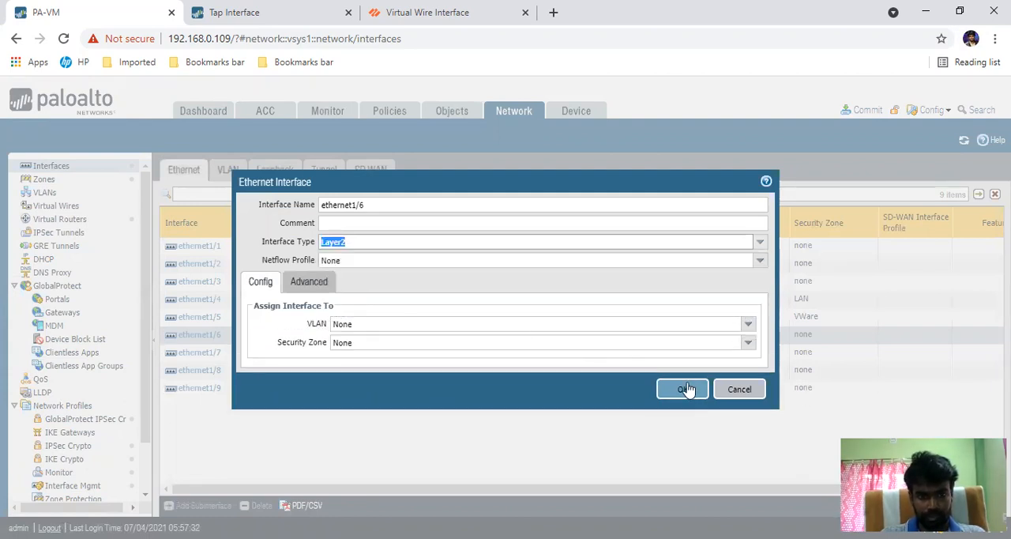
{"action": "left_click", "coordinate": [744, 389]}
{"action": "left_click", "coordinate": [228, 169]}
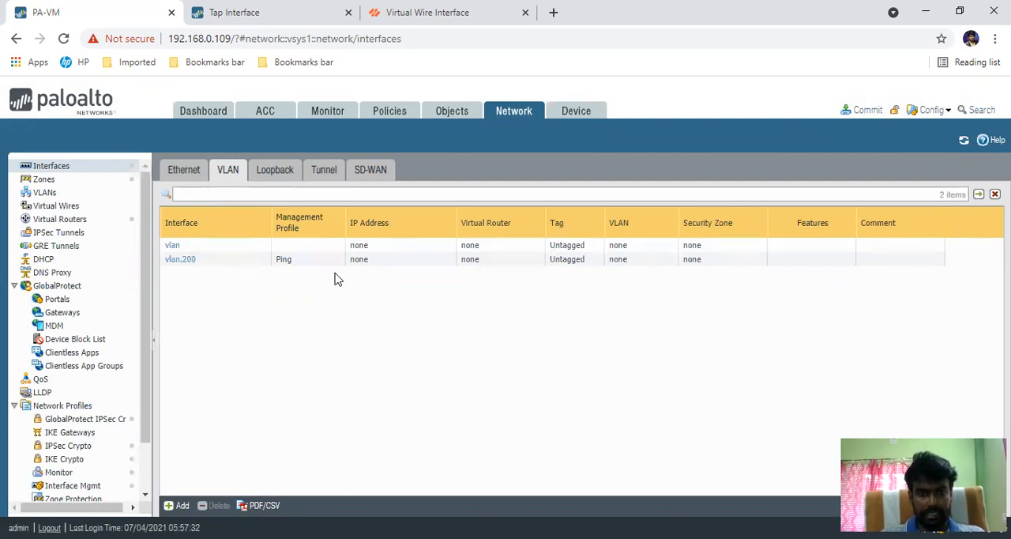
{"action": "left_click", "coordinate": [84, 167]}
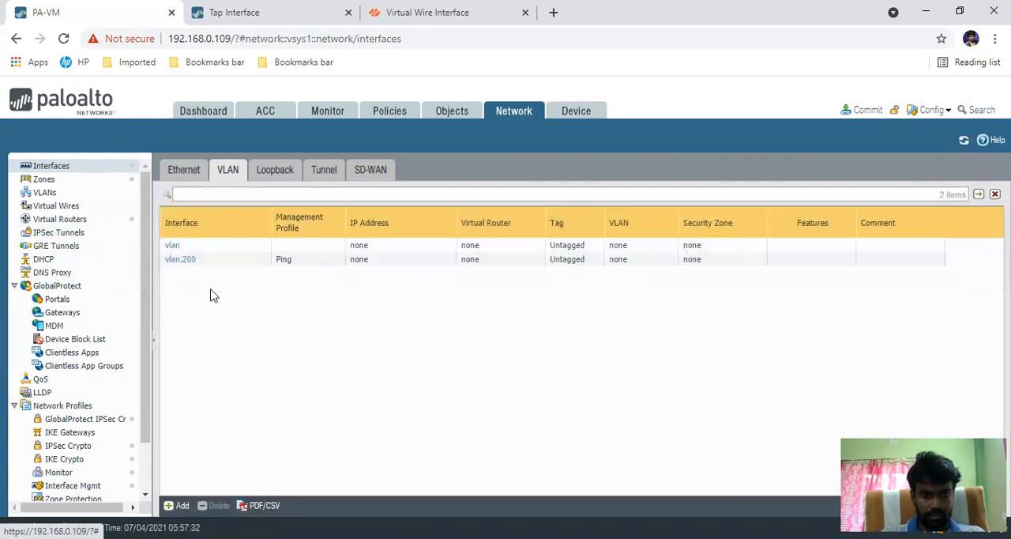
{"action": "left_click", "coordinate": [182, 506]}
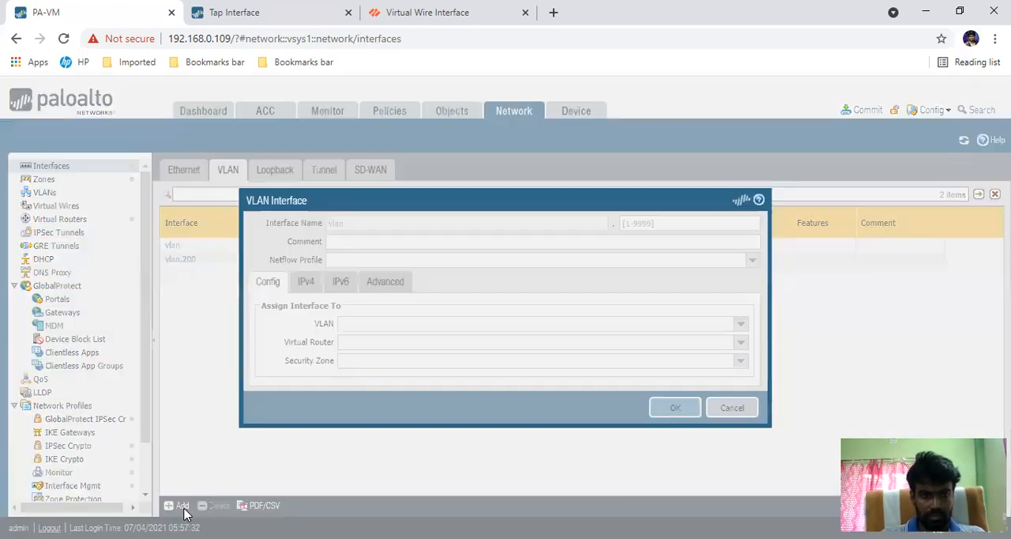
{"action": "left_click", "coordinate": [728, 408]}
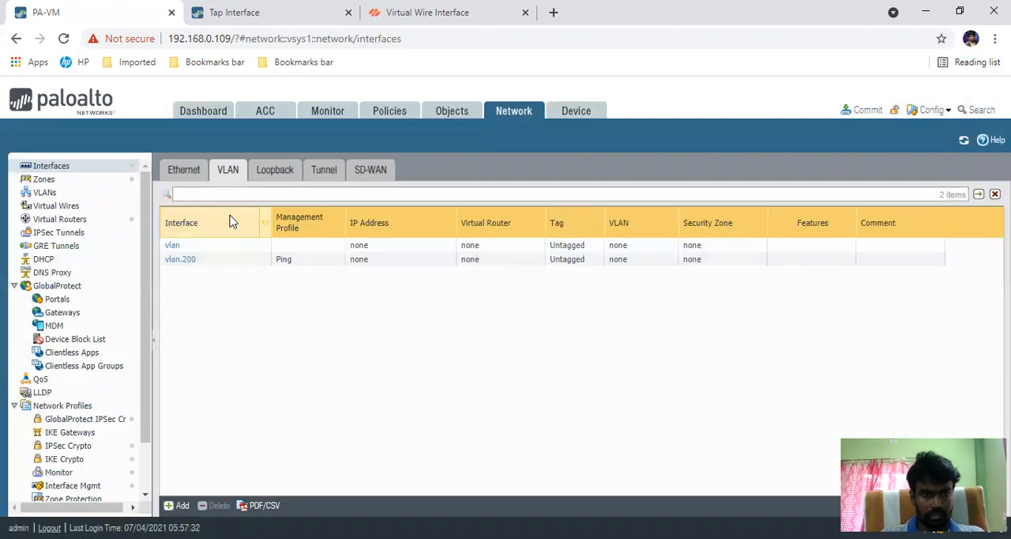
Step: Set the ethernet1/8 interface type to Layer2 and save it
{"action": "left_click", "coordinate": [189, 177]}
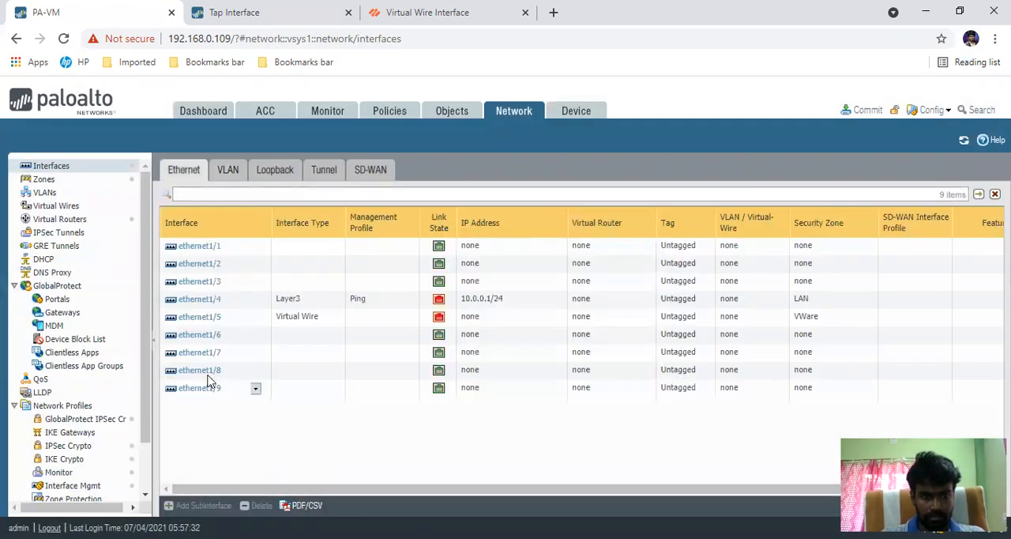
{"action": "left_click", "coordinate": [203, 371]}
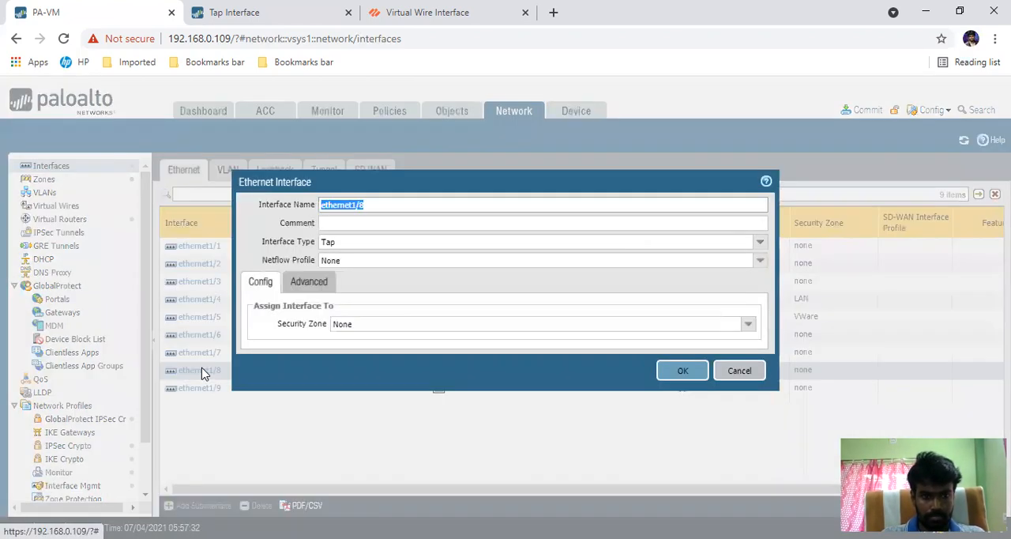
{"action": "left_click", "coordinate": [388, 239]}
{"action": "left_click", "coordinate": [760, 242]}
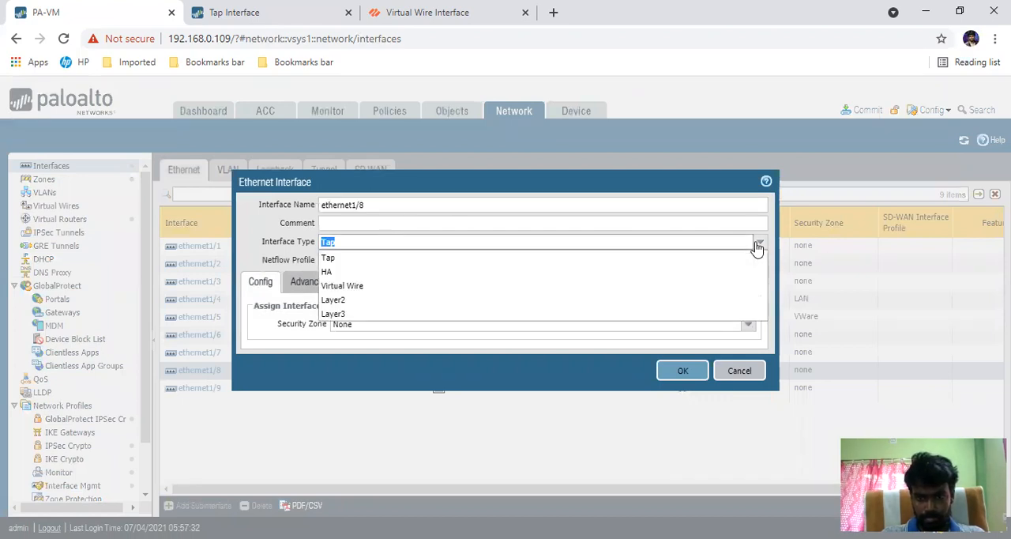
{"action": "left_click", "coordinate": [411, 305]}
{"action": "left_click", "coordinate": [681, 388]}
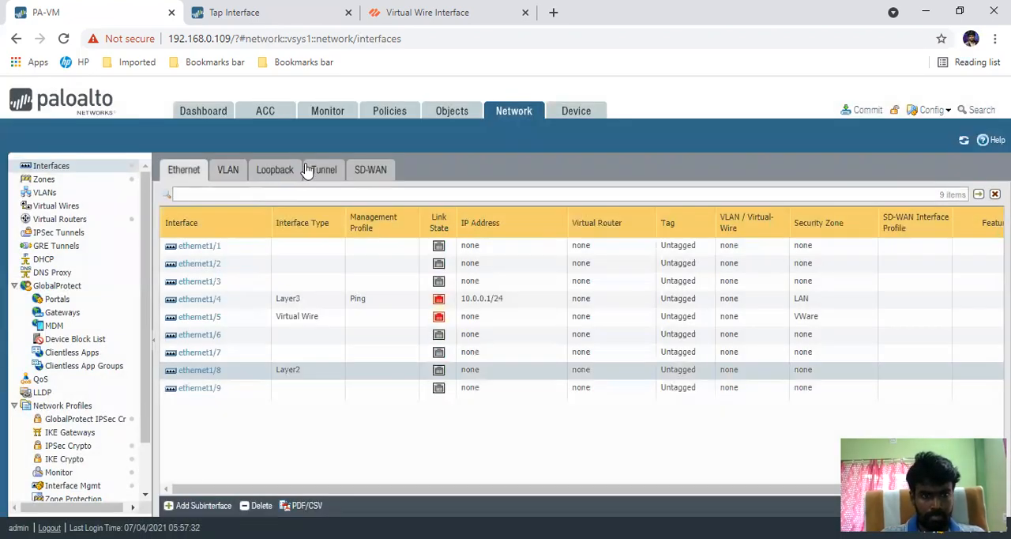
Step: Open the vlan.200 interface and check its VLAN assignment choices and IPv4 address options
{"action": "left_click", "coordinate": [228, 170]}
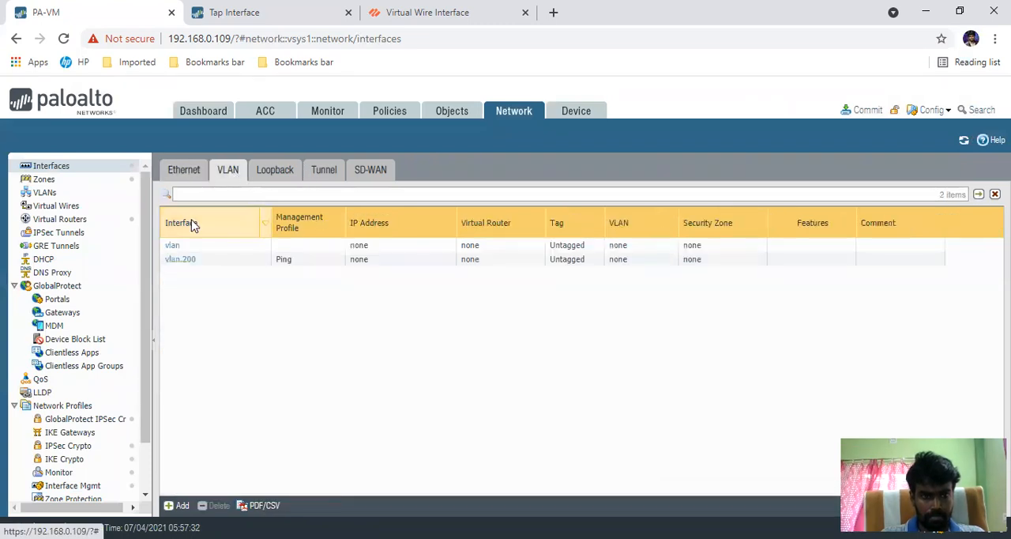
{"action": "left_click", "coordinate": [180, 263]}
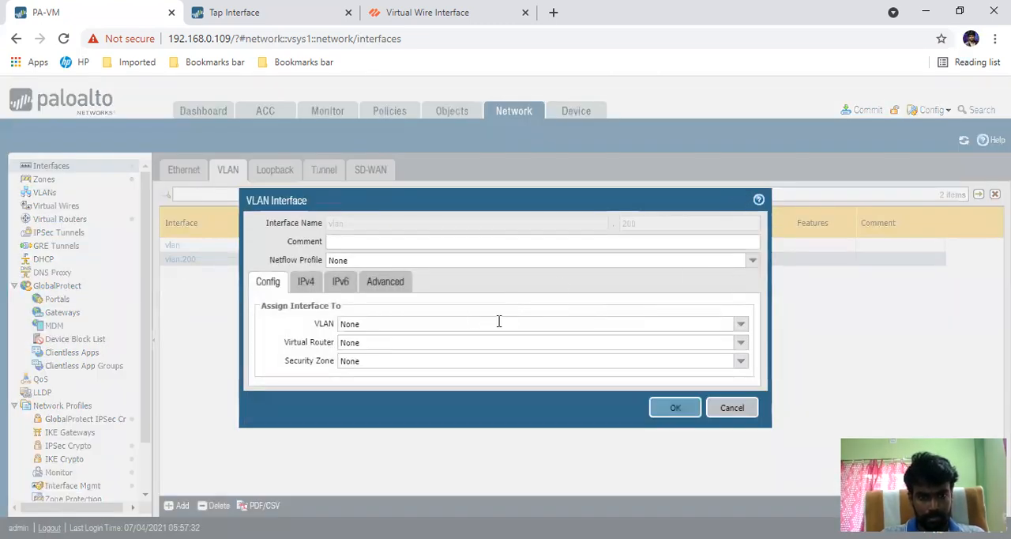
{"action": "left_click", "coordinate": [742, 327]}
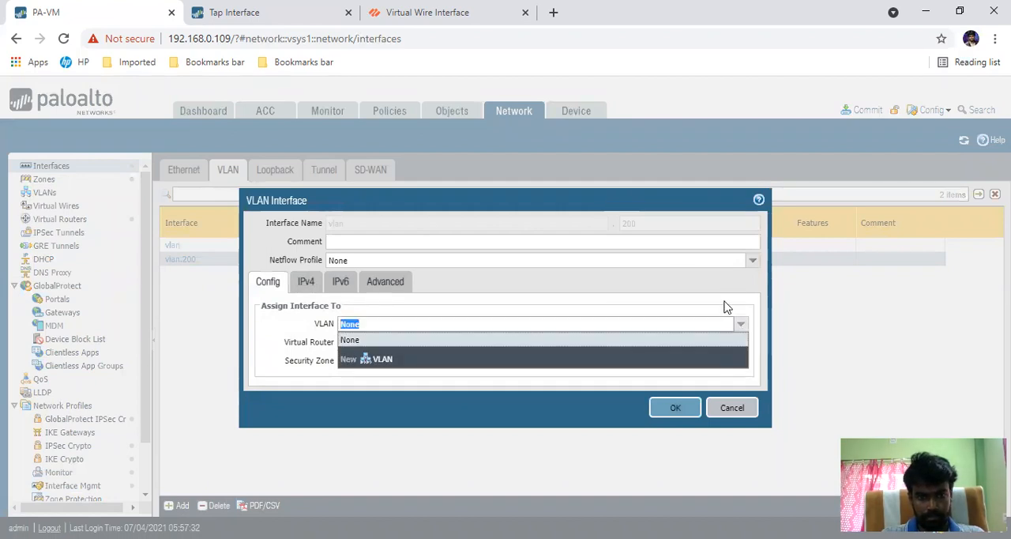
{"action": "left_click", "coordinate": [306, 282]}
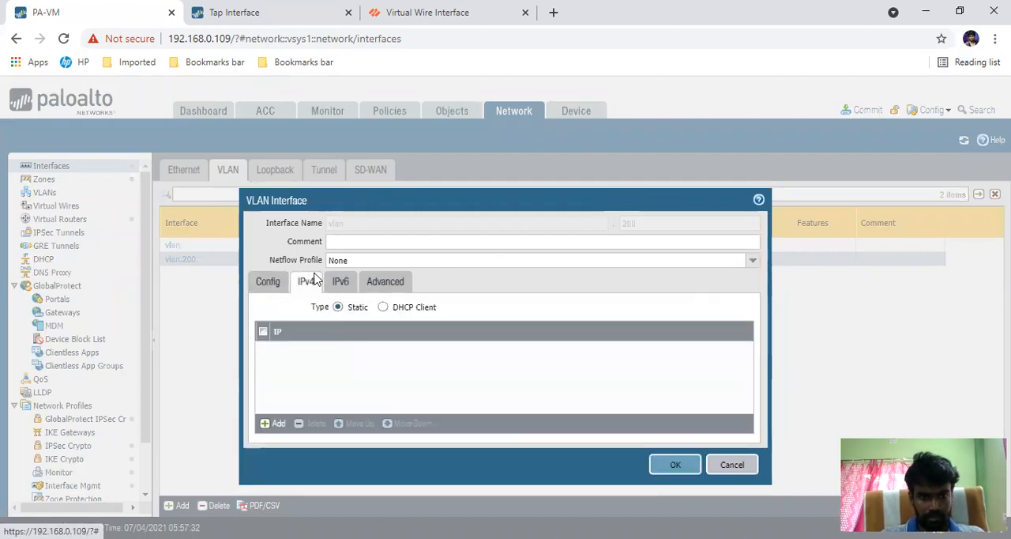
{"action": "left_click", "coordinate": [267, 283]}
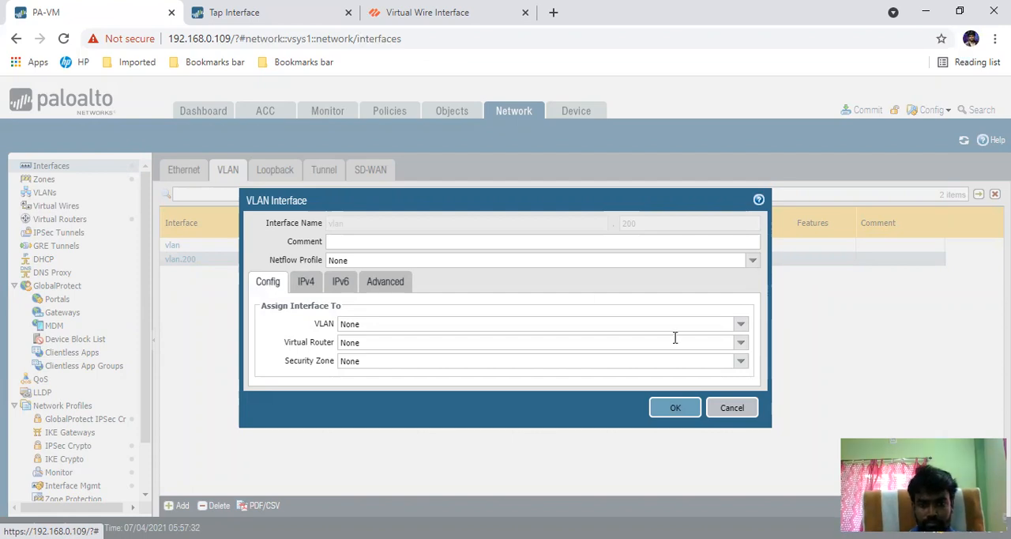
Step: Assign vlan.200 to a new VLAN named 200 that uses vlan.200 as VLAN interface and includes ethernet1/8, and save
{"action": "left_click", "coordinate": [739, 330]}
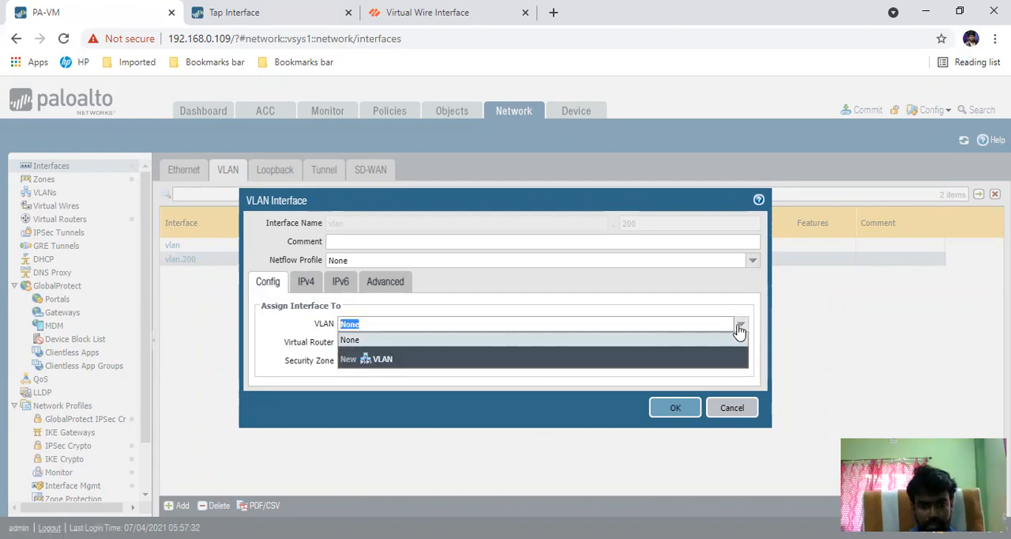
{"action": "left_click", "coordinate": [381, 359]}
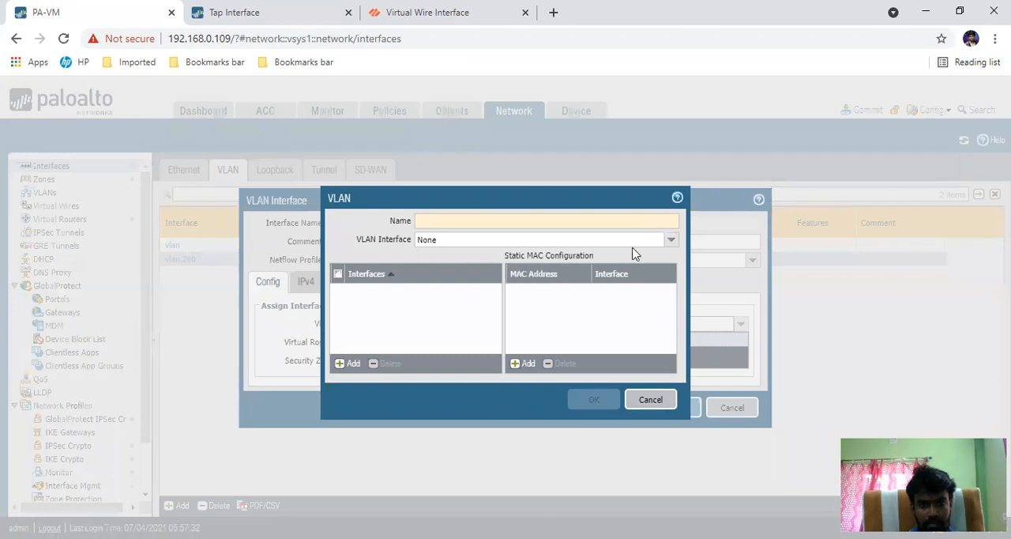
{"action": "left_click", "coordinate": [671, 240]}
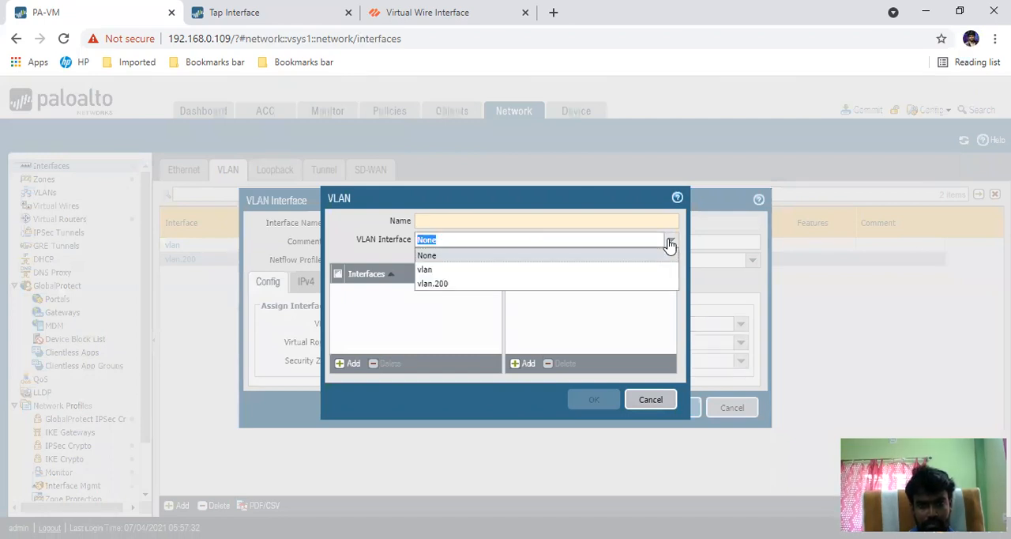
{"action": "left_click", "coordinate": [436, 284]}
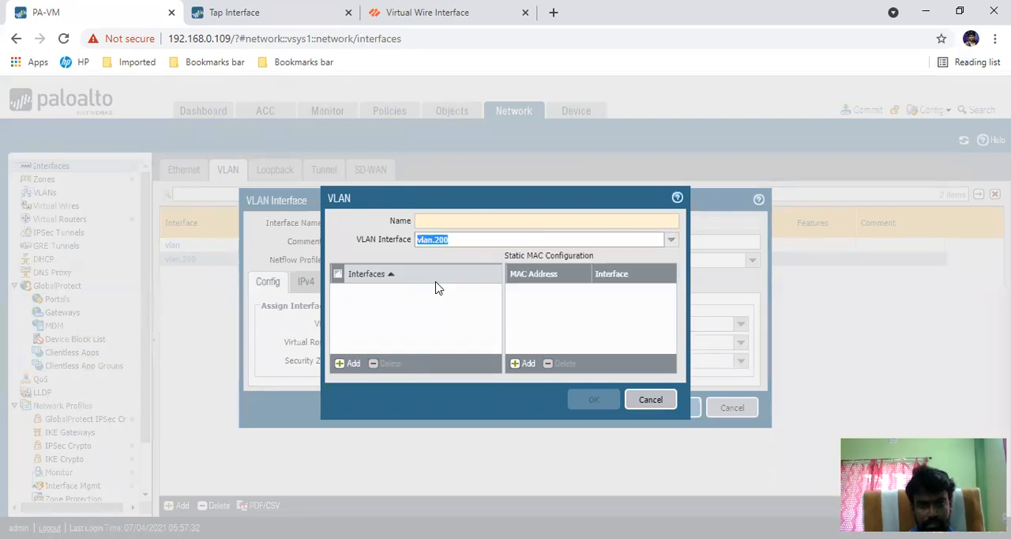
{"action": "left_click", "coordinate": [353, 363]}
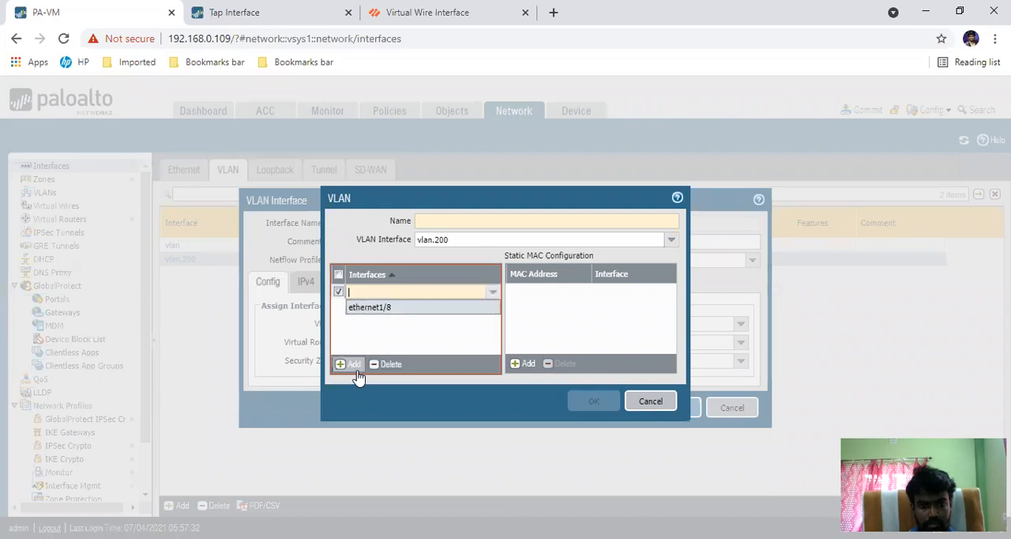
{"action": "left_click", "coordinate": [377, 308]}
{"action": "left_click", "coordinate": [379, 331]}
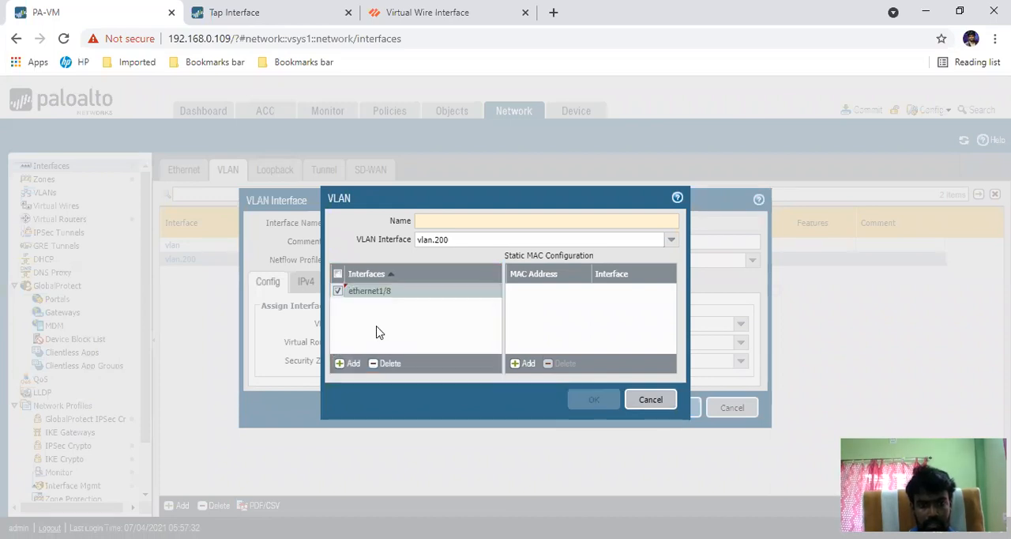
{"action": "left_click", "coordinate": [485, 221]}
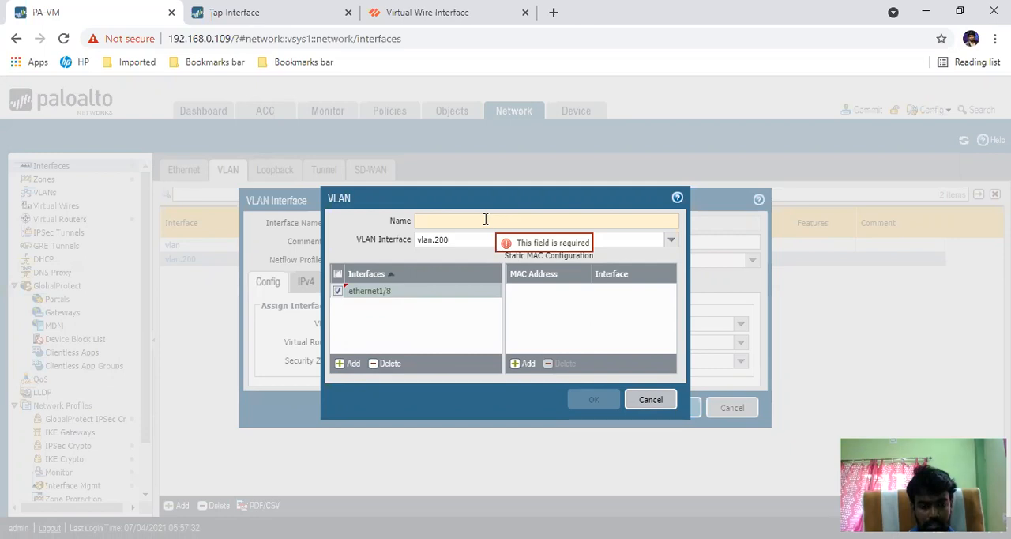
{"action": "type", "text": "200"}
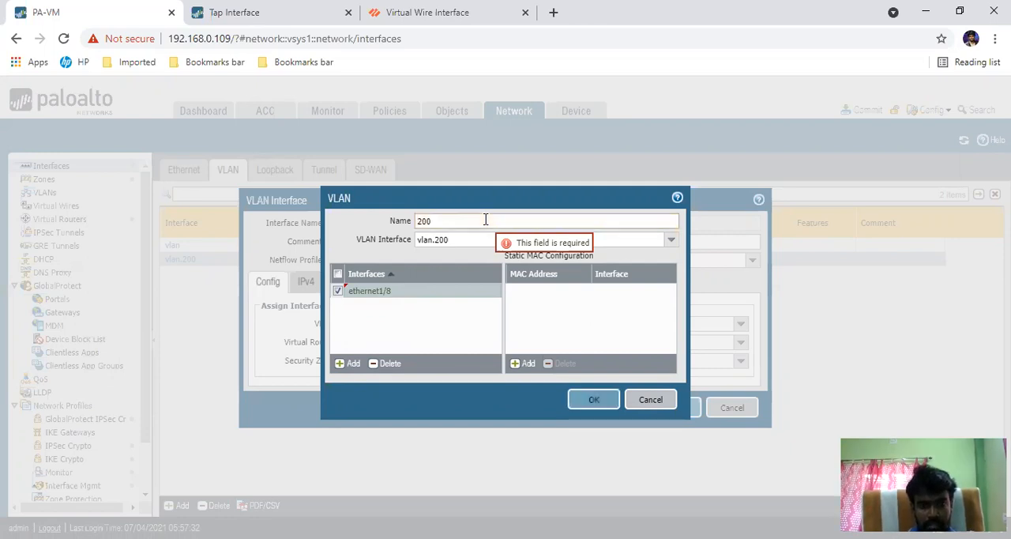
{"action": "left_click", "coordinate": [583, 400]}
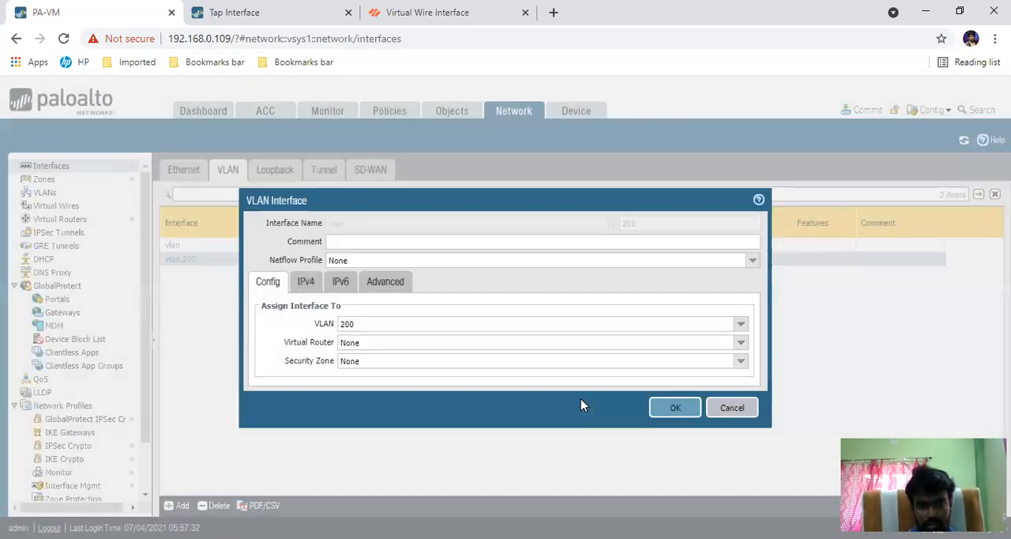
{"action": "left_click", "coordinate": [671, 410]}
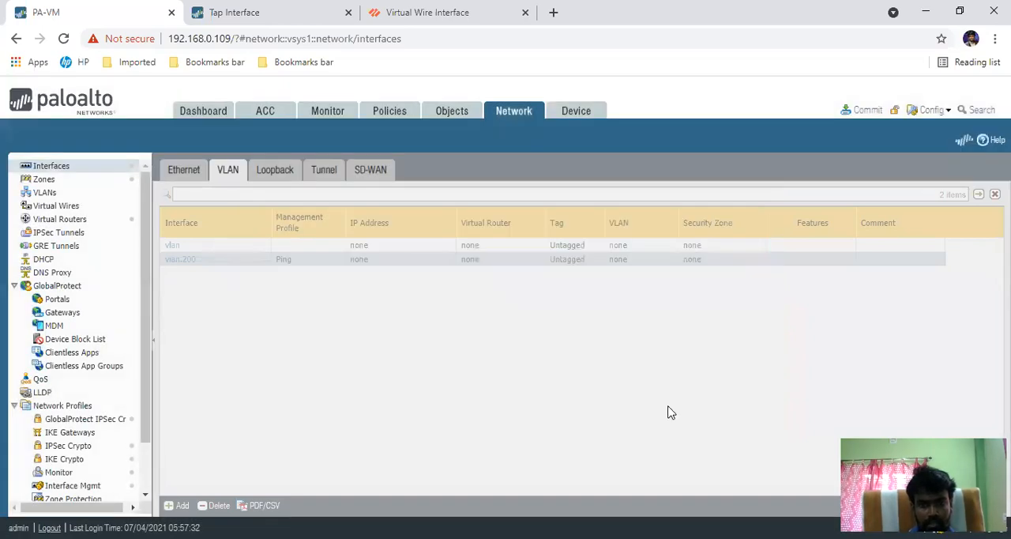
Step: Commit the administrator's policy-and-objects and device-and-network changes, and check the VLAN assignments in the Ethernet and VLAN interface lists
{"action": "left_click", "coordinate": [181, 171]}
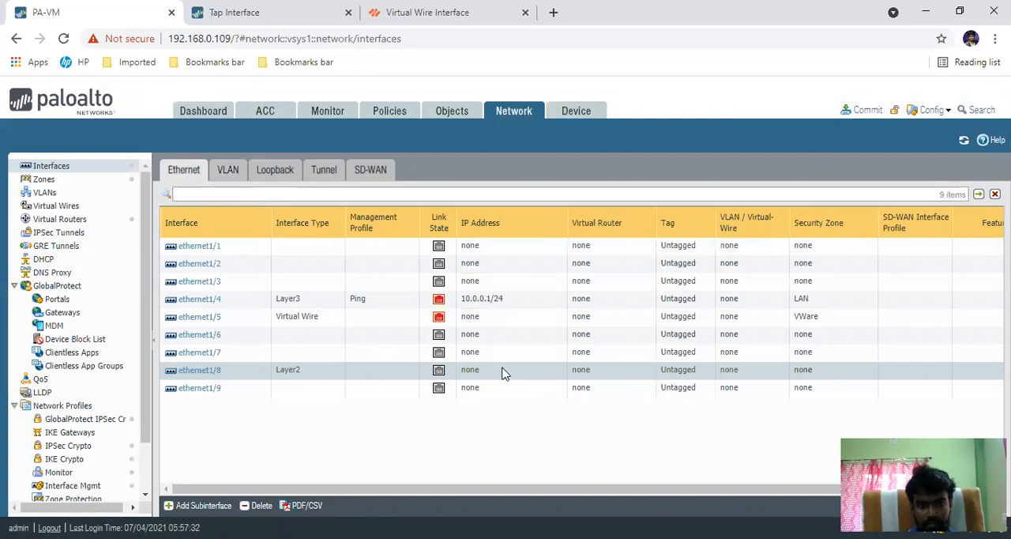
{"action": "left_click", "coordinate": [861, 110]}
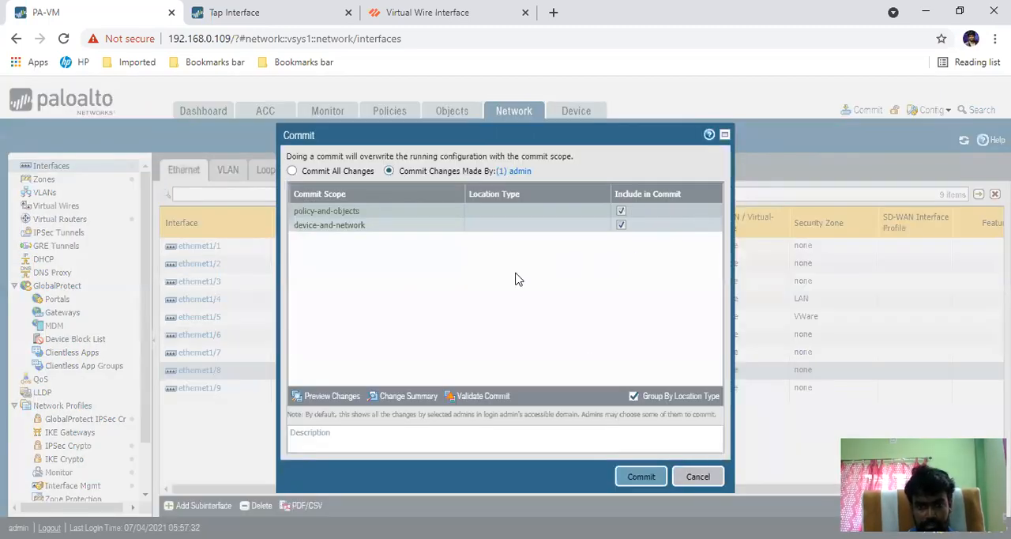
{"action": "left_click", "coordinate": [640, 477]}
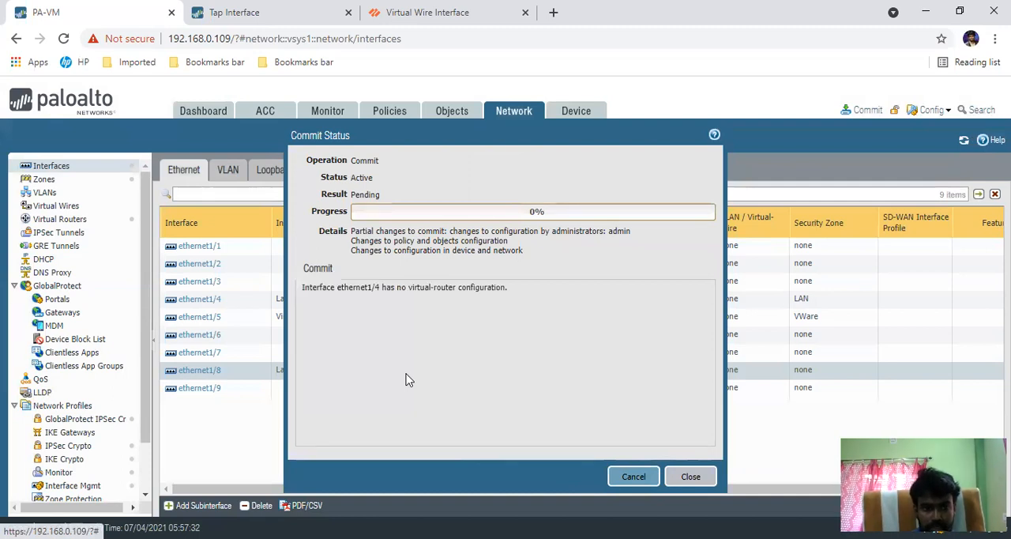
{"action": "left_click_drag", "start_coordinate": [424, 136], "coordinate": [601, 84]}
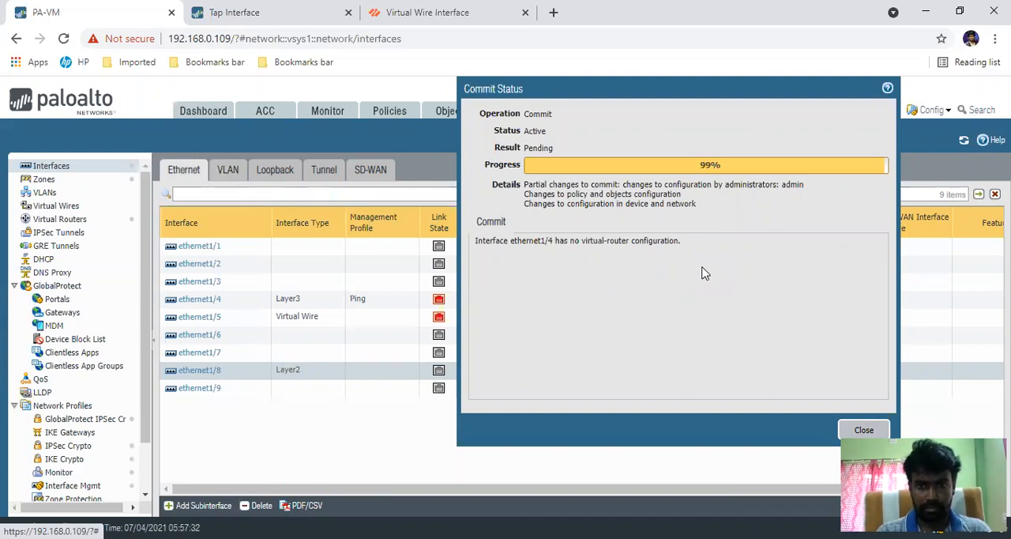
{"action": "left_click", "coordinate": [864, 431]}
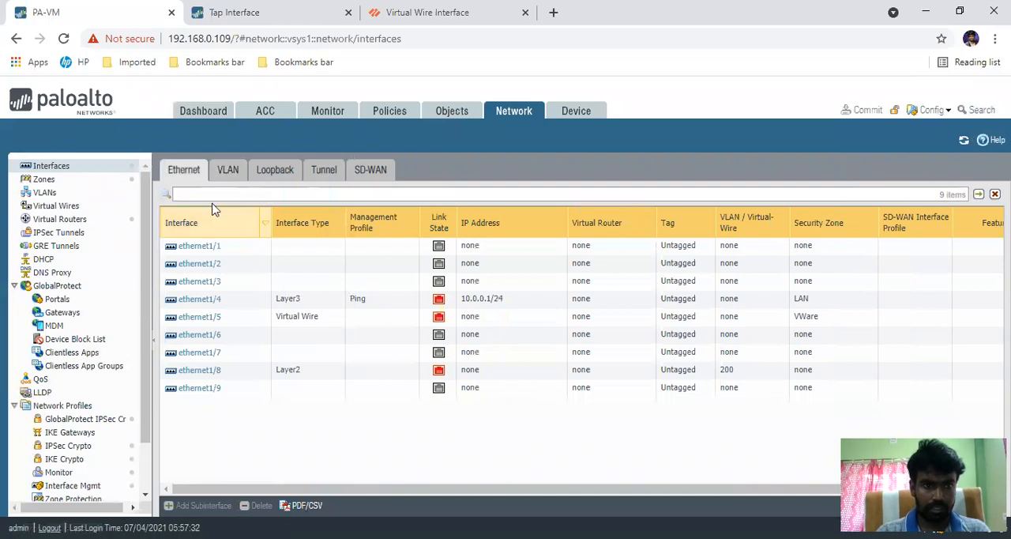
{"action": "left_click", "coordinate": [224, 178]}
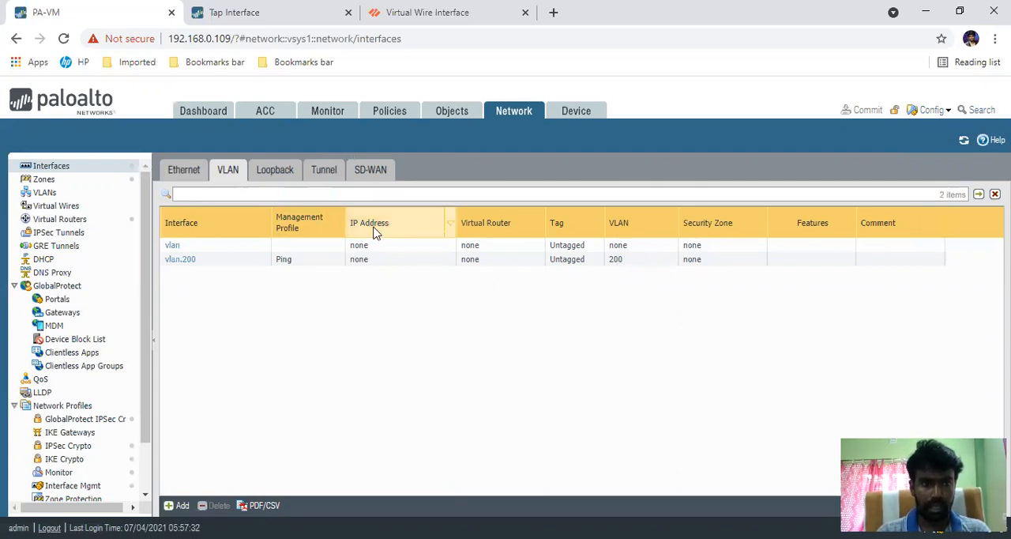
Step: Start a new tunnel interface numbered 100 with the comment S2S-IPSEC
{"action": "left_click", "coordinate": [276, 174]}
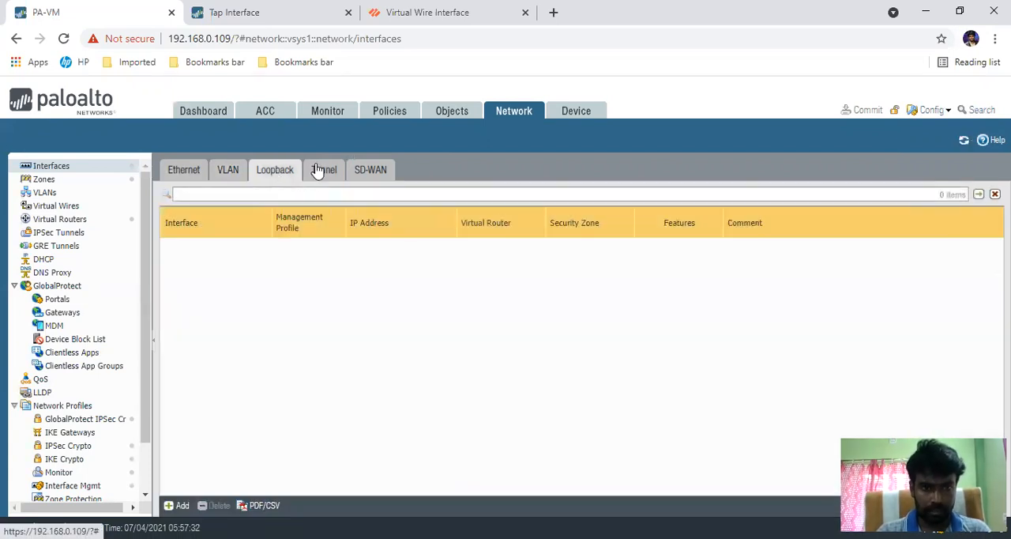
{"action": "left_click", "coordinate": [319, 172]}
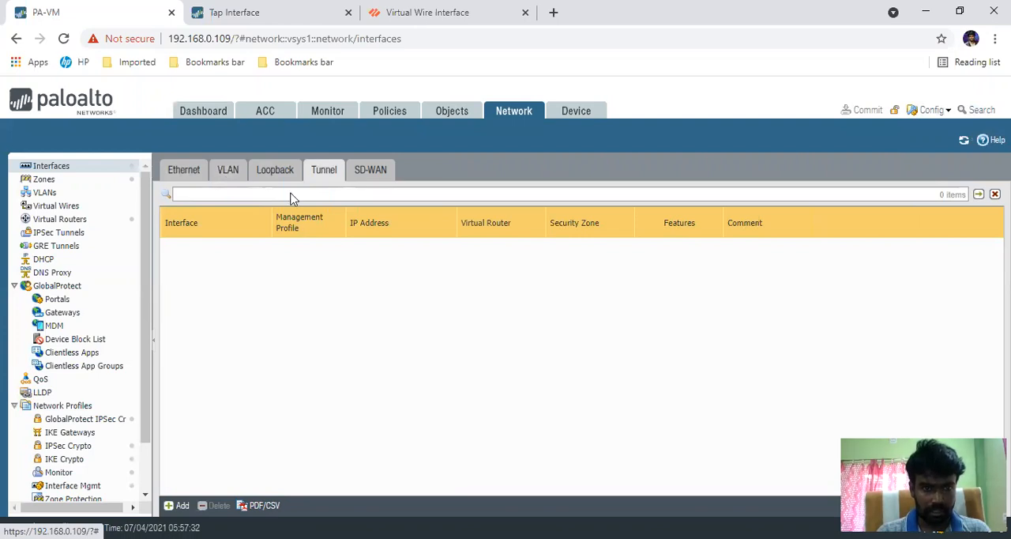
{"action": "left_click", "coordinate": [179, 505]}
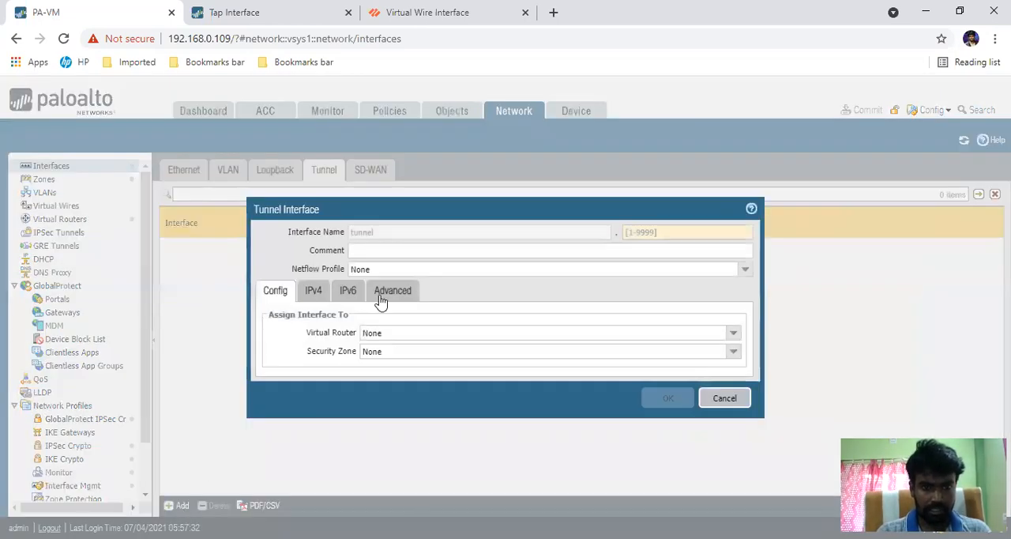
{"action": "left_click", "coordinate": [649, 233]}
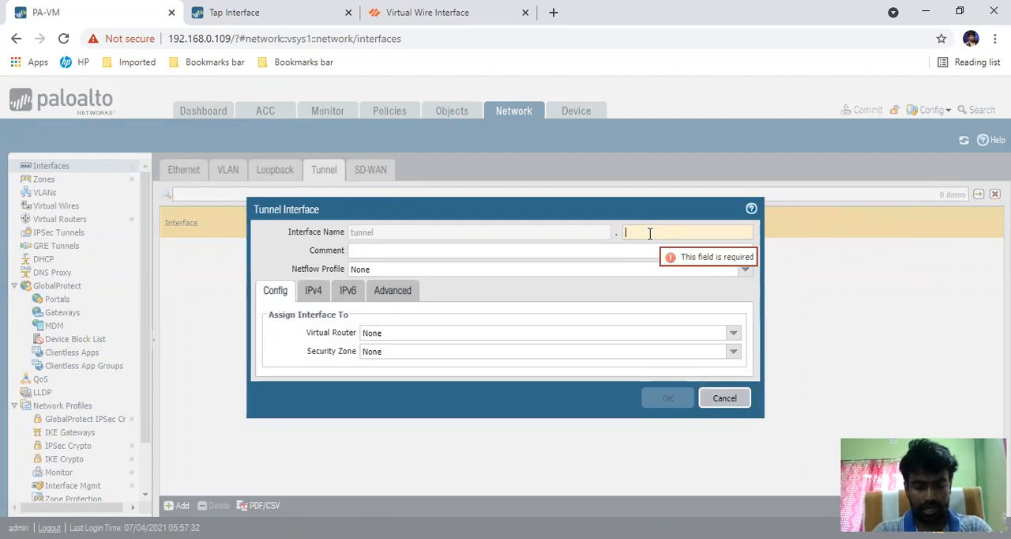
{"action": "type", "text": "100"}
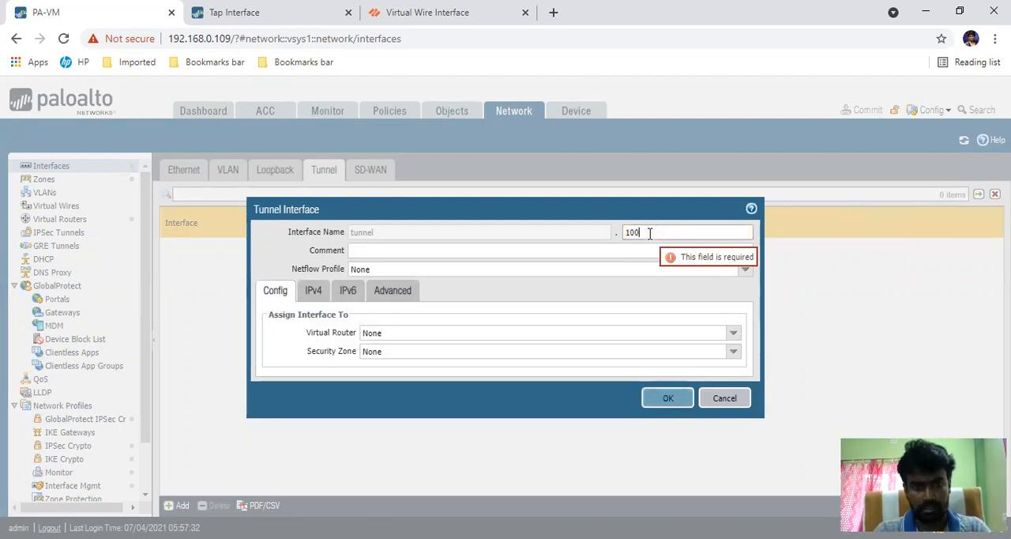
{"action": "left_click", "coordinate": [403, 253]}
{"action": "type", "text": "S"}
{"action": "type", "text": "@S"}
{"action": "key", "text": "BackSpace"}
{"action": "key", "text": "BackSpace"}
{"action": "key", "text": "BackSpace"}
{"action": "type", "text": "S2S"}
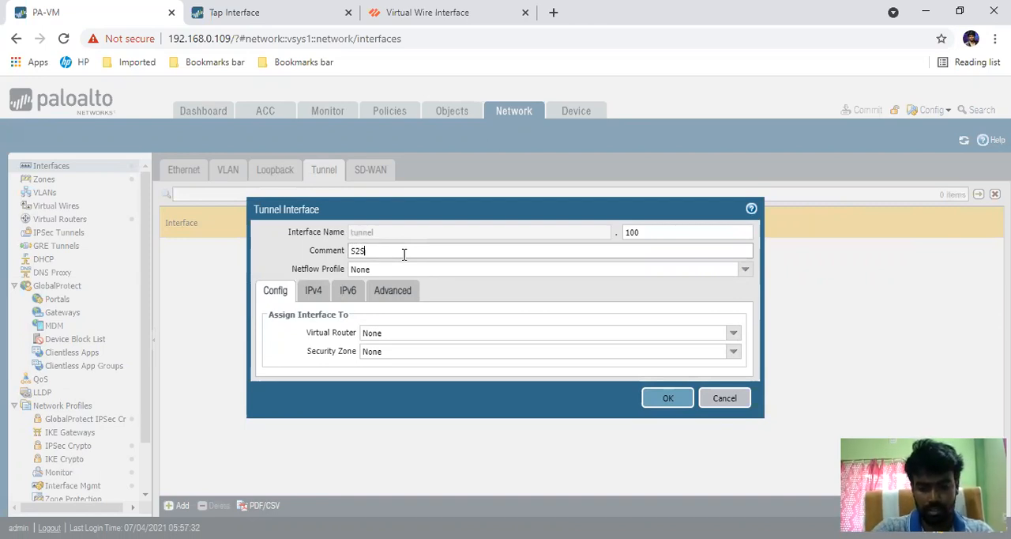
{"action": "type", "text": "EC-IPS"}
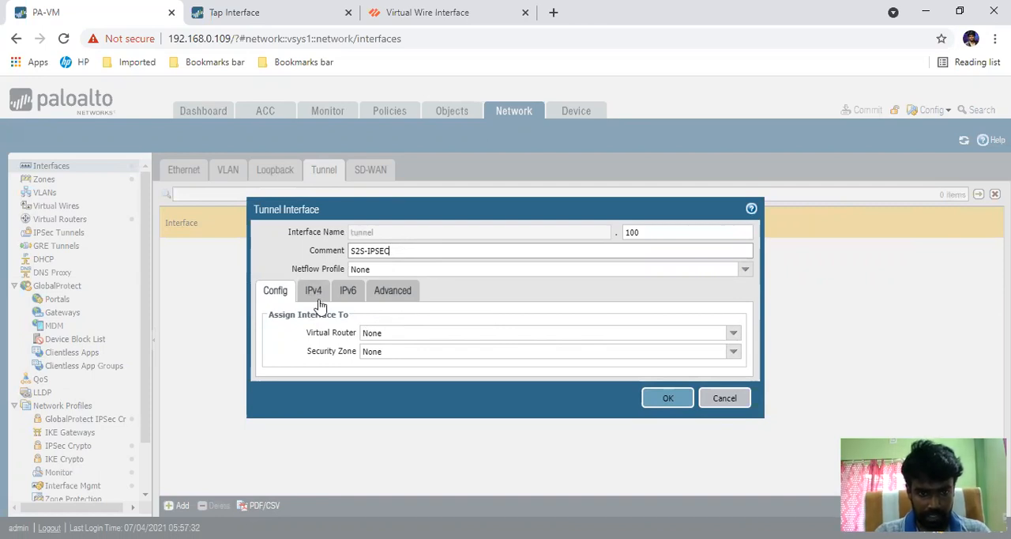
Step: Review the new tunnel interface's IPv4, IPv6, management profile and router/zone assignment options, and save the interface
{"action": "left_click", "coordinate": [316, 298]}
{"action": "left_click", "coordinate": [349, 292]}
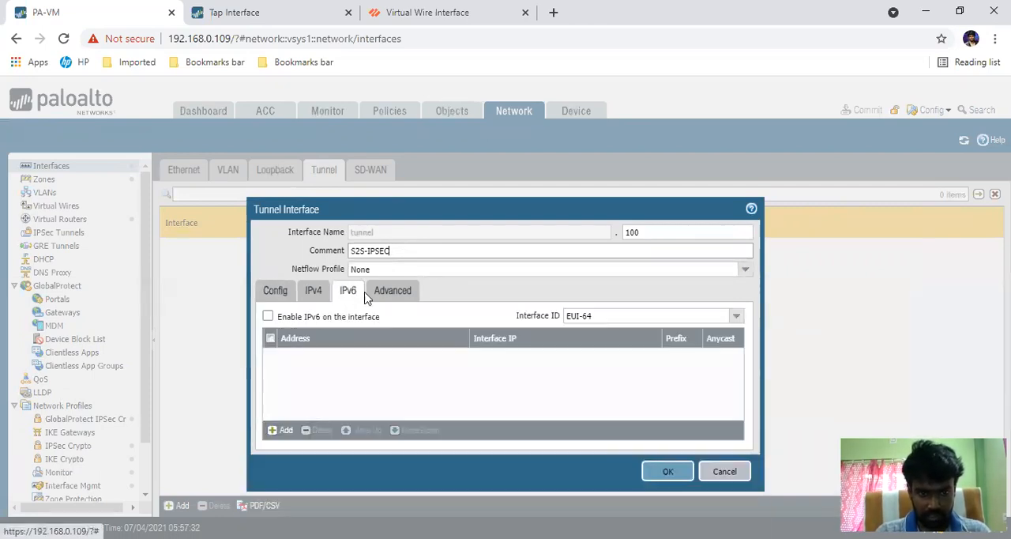
{"action": "left_click", "coordinate": [378, 296]}
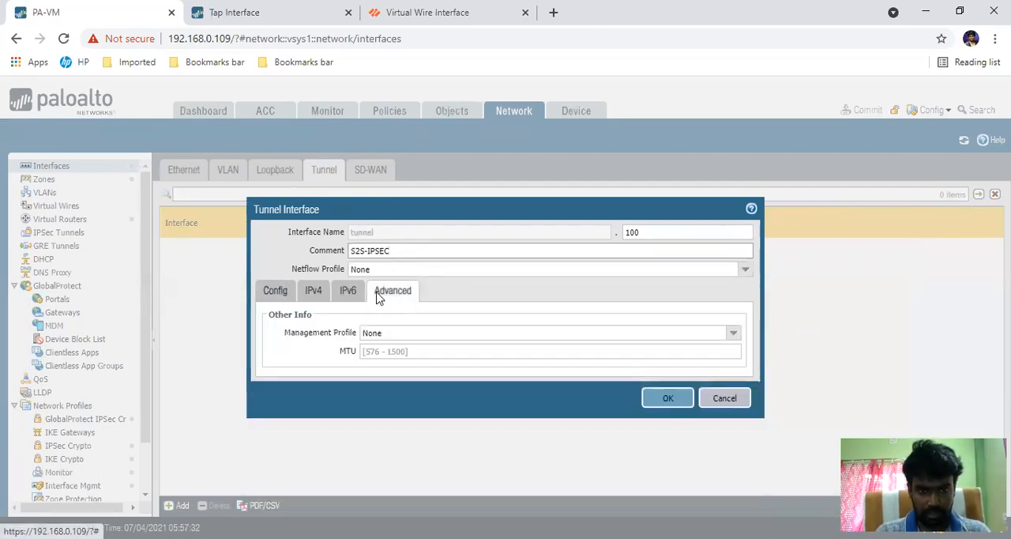
{"action": "left_click", "coordinate": [274, 292]}
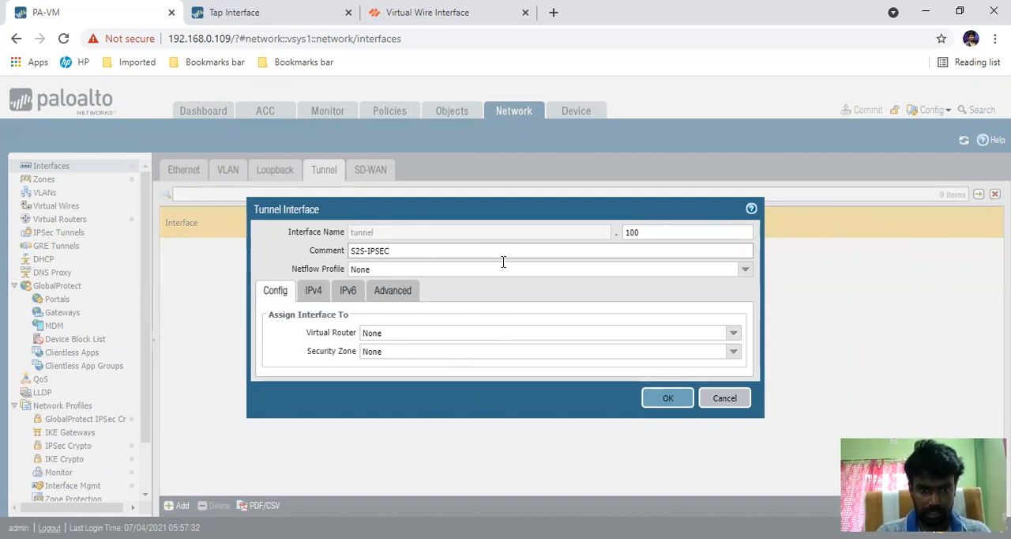
{"action": "left_click", "coordinate": [313, 294]}
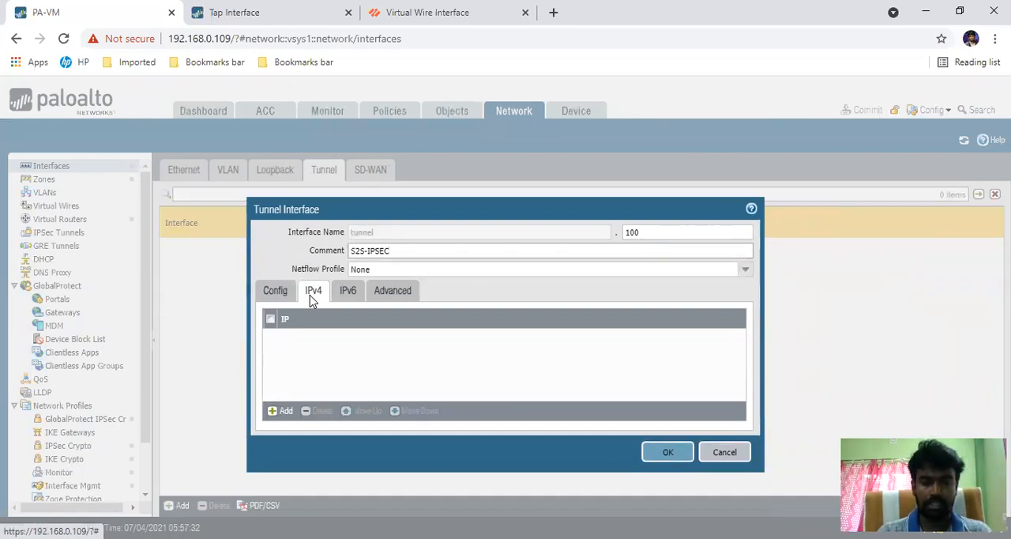
{"action": "left_click", "coordinate": [272, 292]}
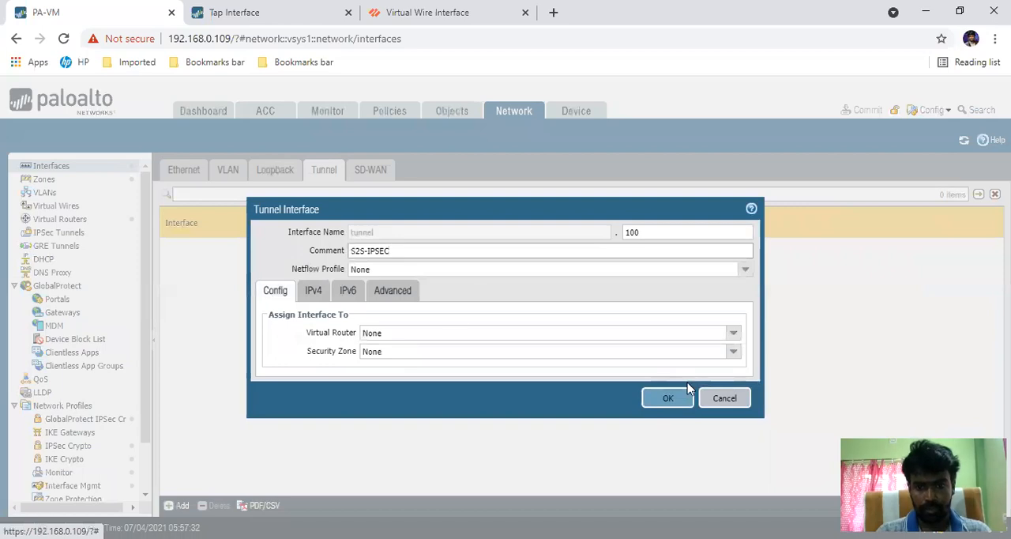
{"action": "left_click", "coordinate": [667, 399]}
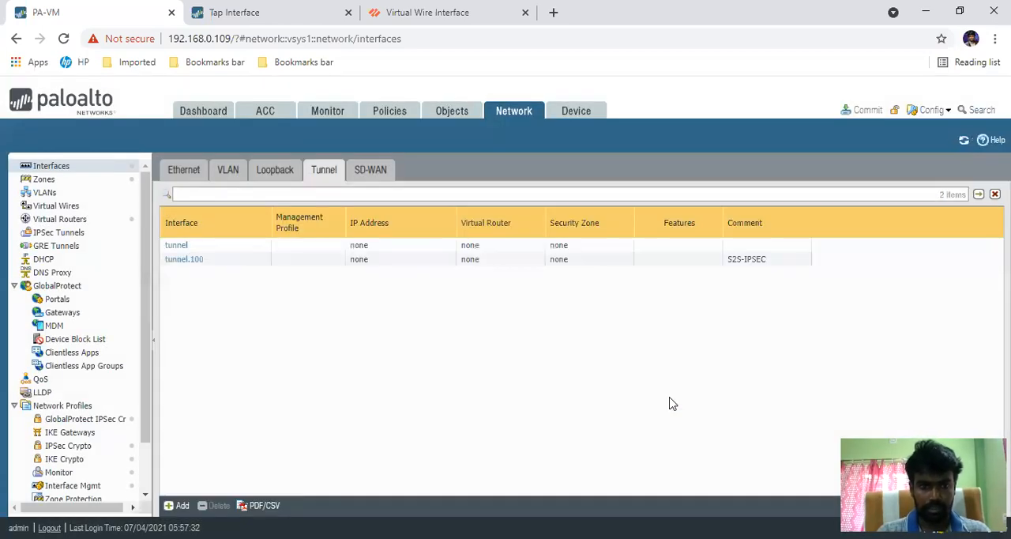
Step: Check the virtual router and zone assignment of ethernet1/4 without changing it, and return to the tunnel interface list
{"action": "left_click", "coordinate": [182, 172]}
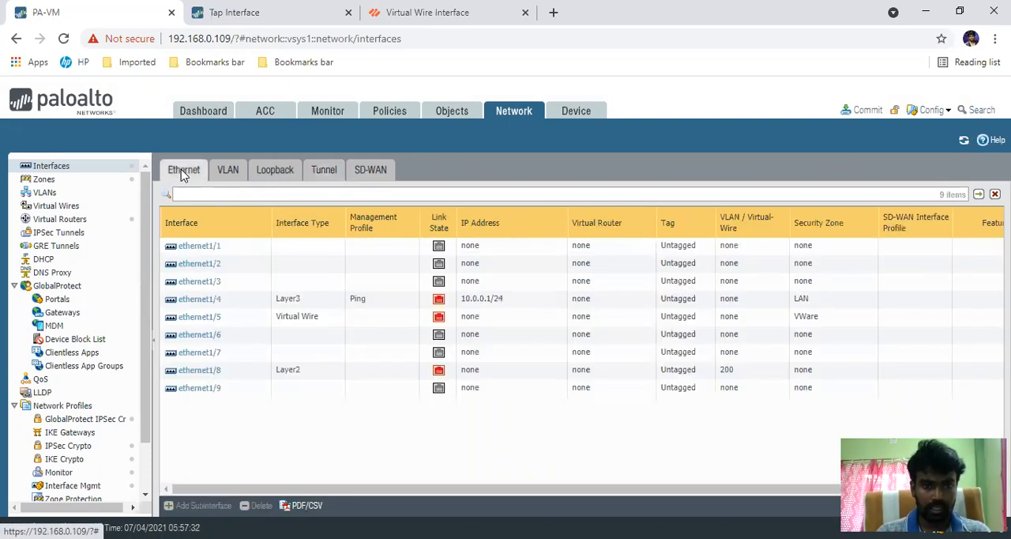
{"action": "left_click", "coordinate": [188, 303]}
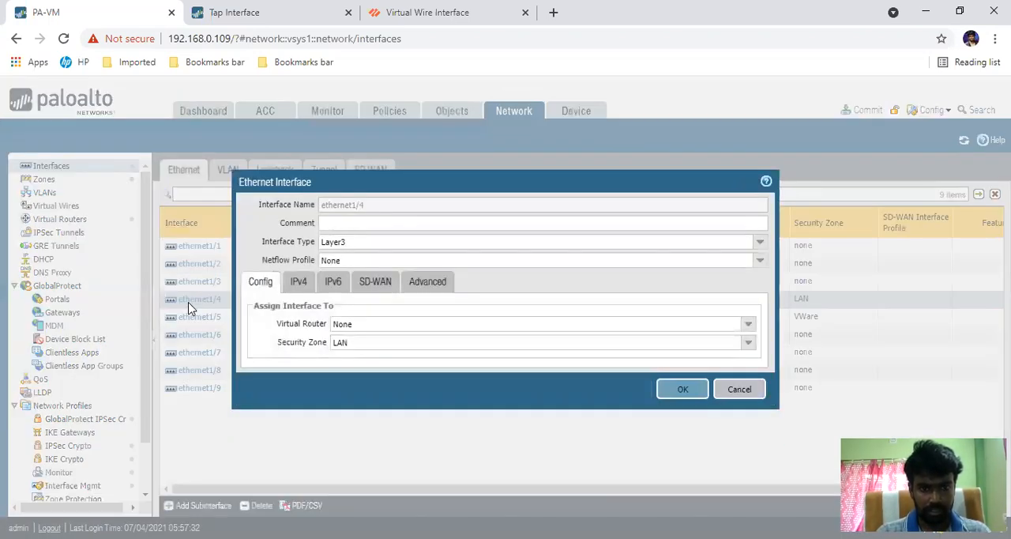
{"action": "left_click", "coordinate": [738, 388]}
{"action": "left_click", "coordinate": [330, 178]}
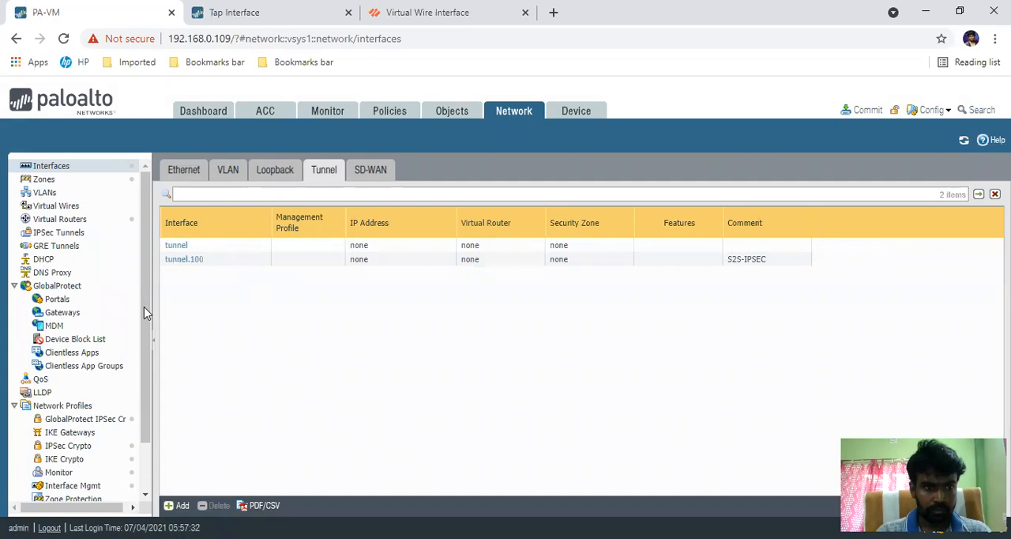
Step: Inspect the settings required for a new IPSec tunnel and discard the form
{"action": "left_click", "coordinate": [64, 234]}
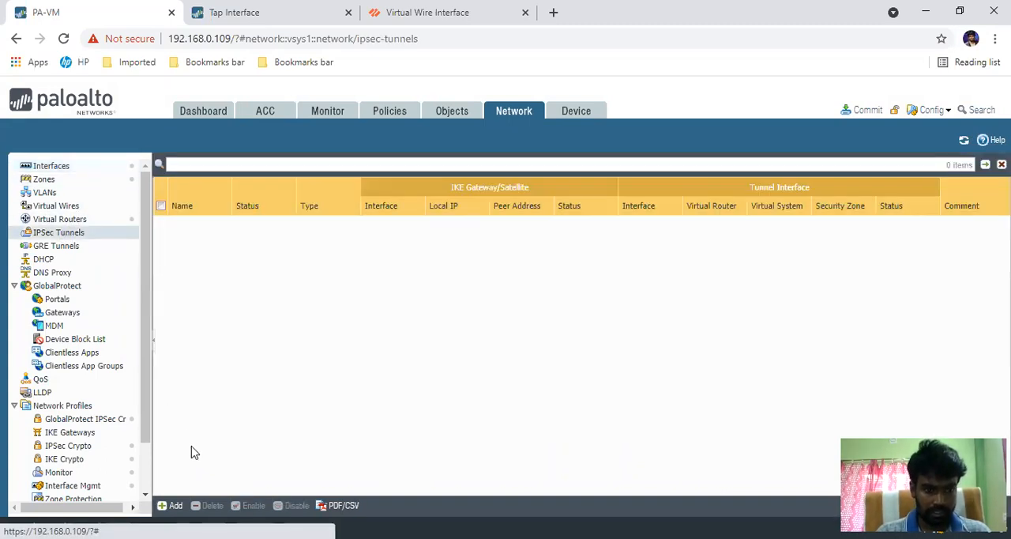
{"action": "left_click", "coordinate": [175, 506]}
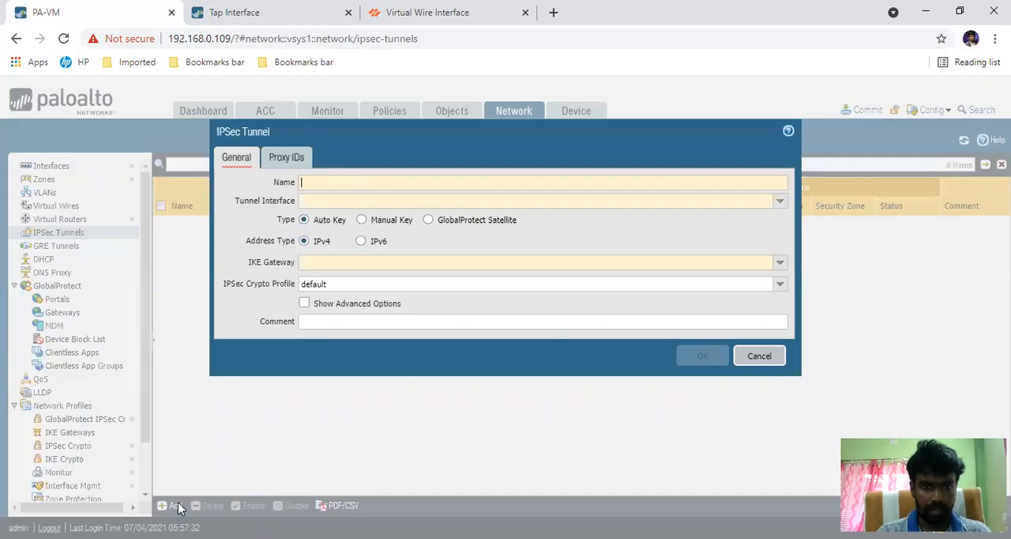
{"action": "left_click", "coordinate": [759, 355]}
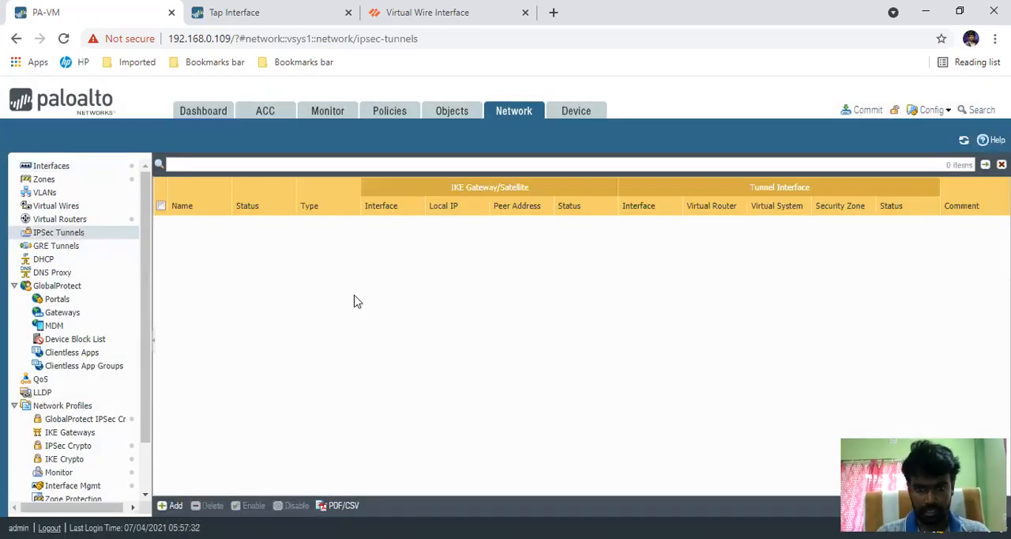
Step: Review the tunnel, SD-WAN and Ethernet interface lists
{"action": "left_click", "coordinate": [84, 172]}
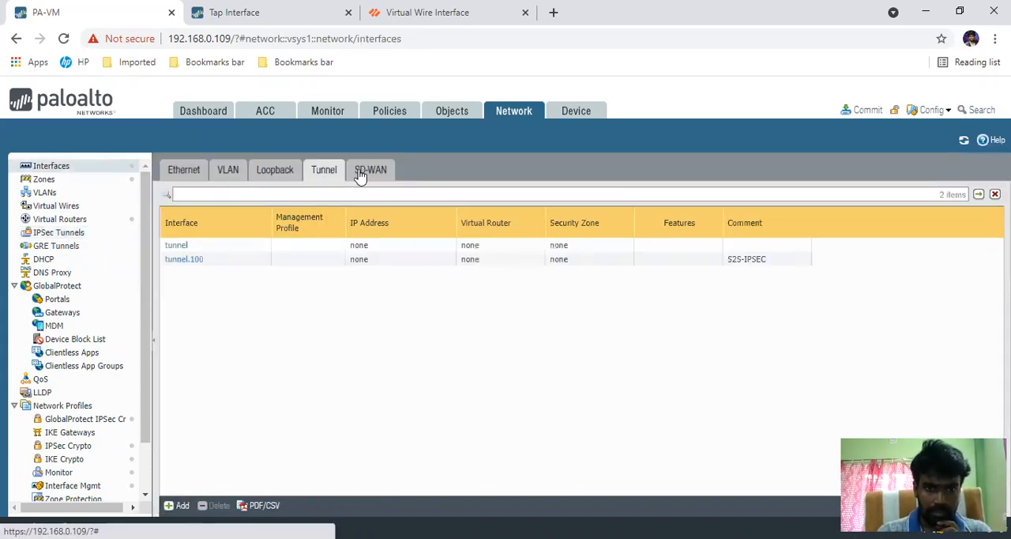
{"action": "left_click", "coordinate": [359, 172]}
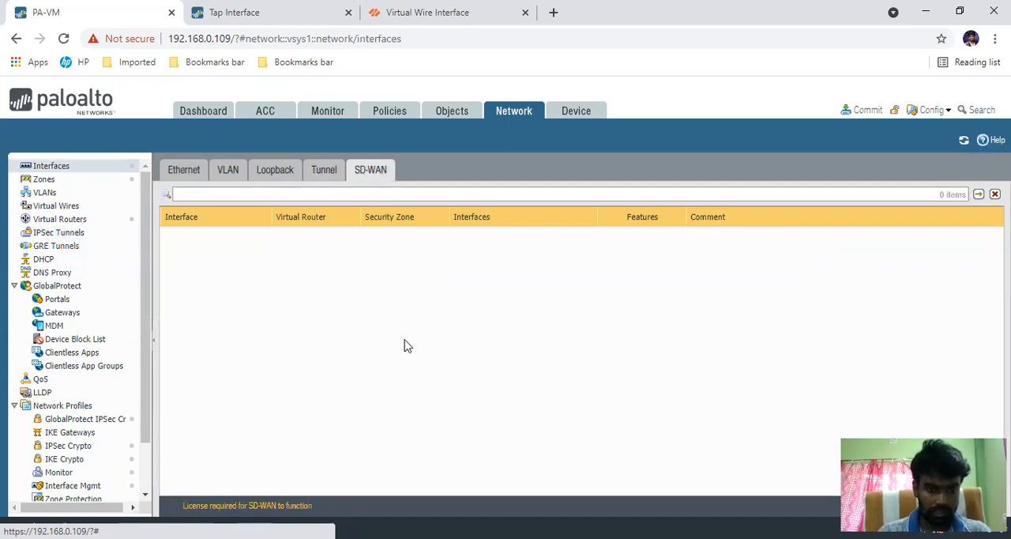
{"action": "left_click", "coordinate": [184, 169]}
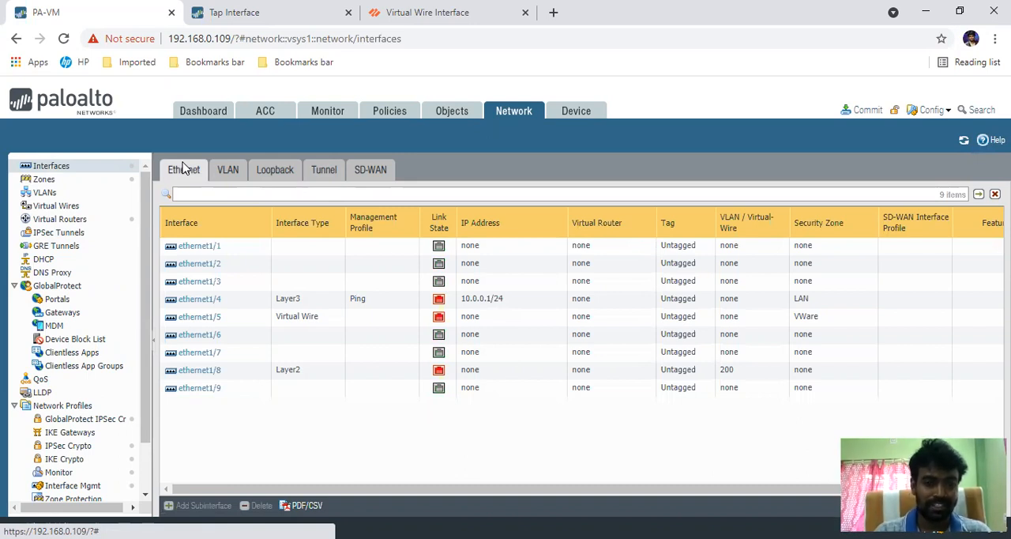
Step: Try setting up a new Layer2 zone that contains ethernet1/8
{"action": "left_click", "coordinate": [77, 181]}
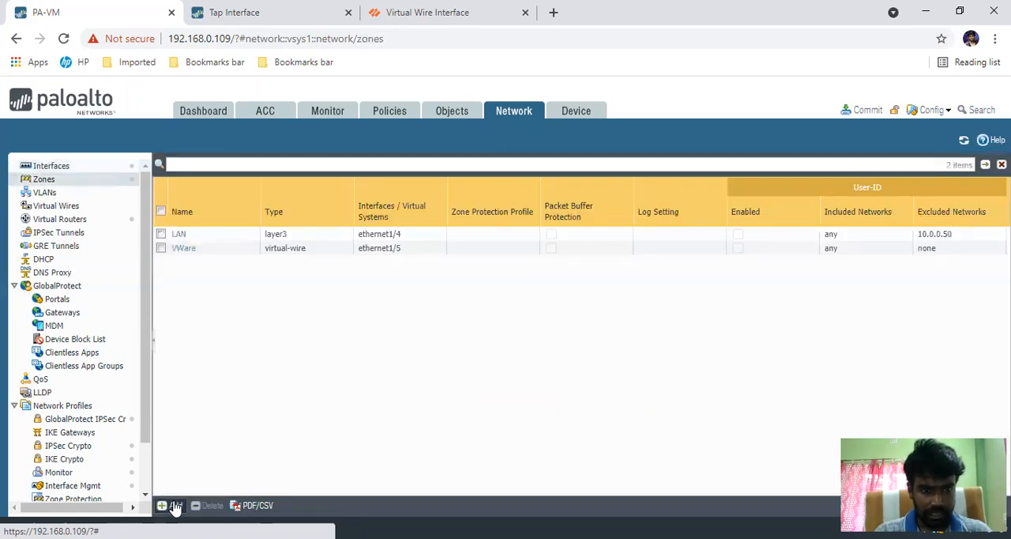
{"action": "left_click", "coordinate": [172, 506]}
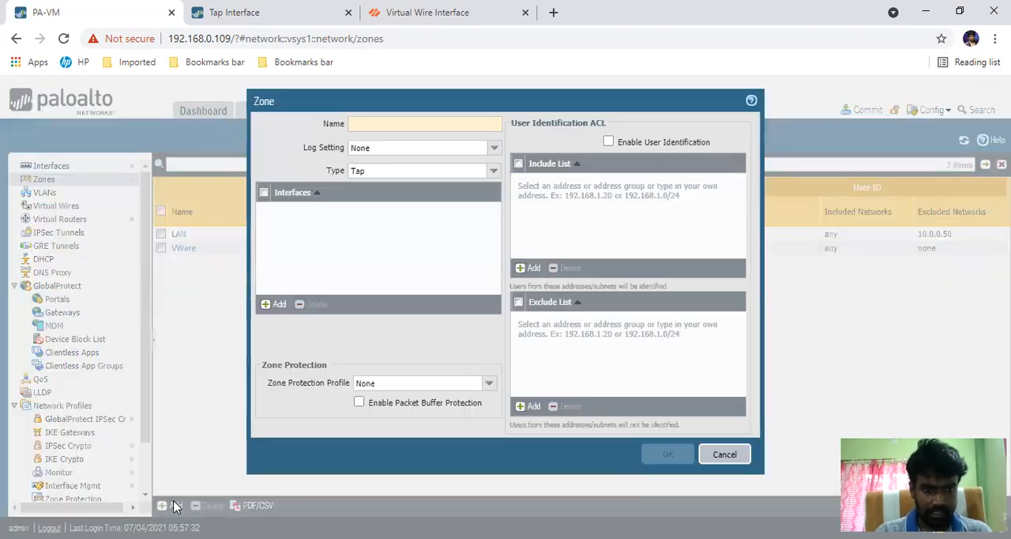
{"action": "left_click", "coordinate": [493, 171]}
{"action": "left_click", "coordinate": [365, 215]}
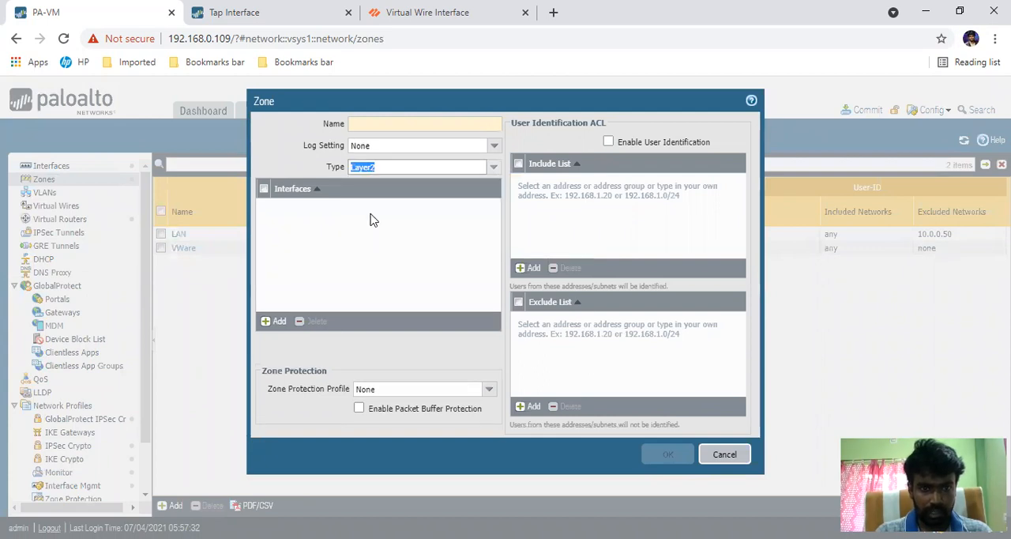
{"action": "left_click", "coordinate": [276, 320]}
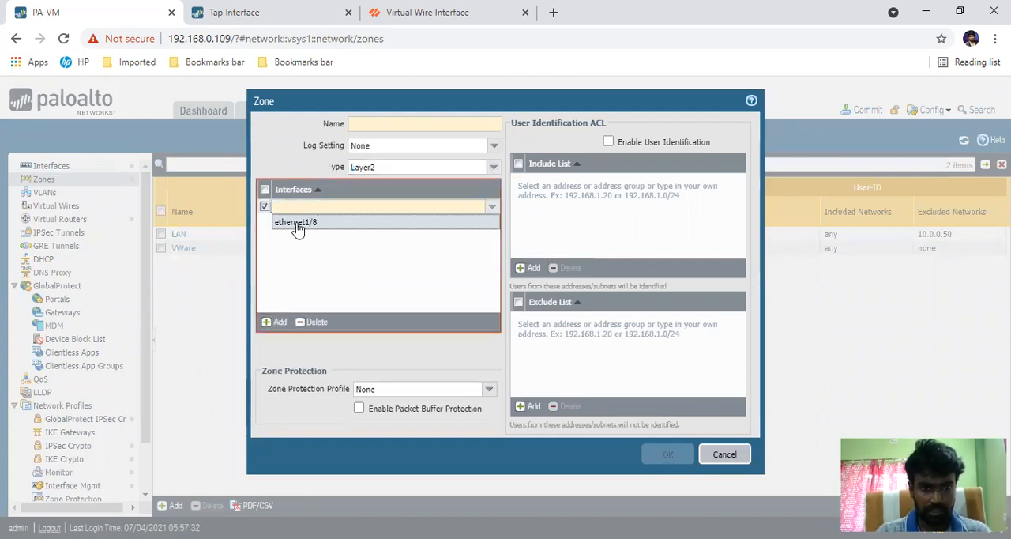
{"action": "left_click", "coordinate": [296, 228]}
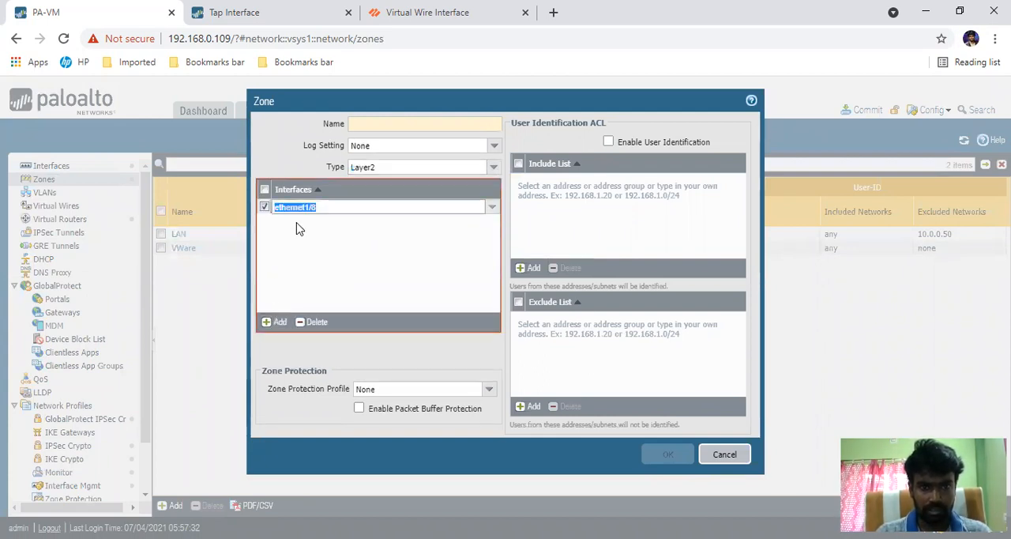
{"action": "left_click", "coordinate": [431, 124]}
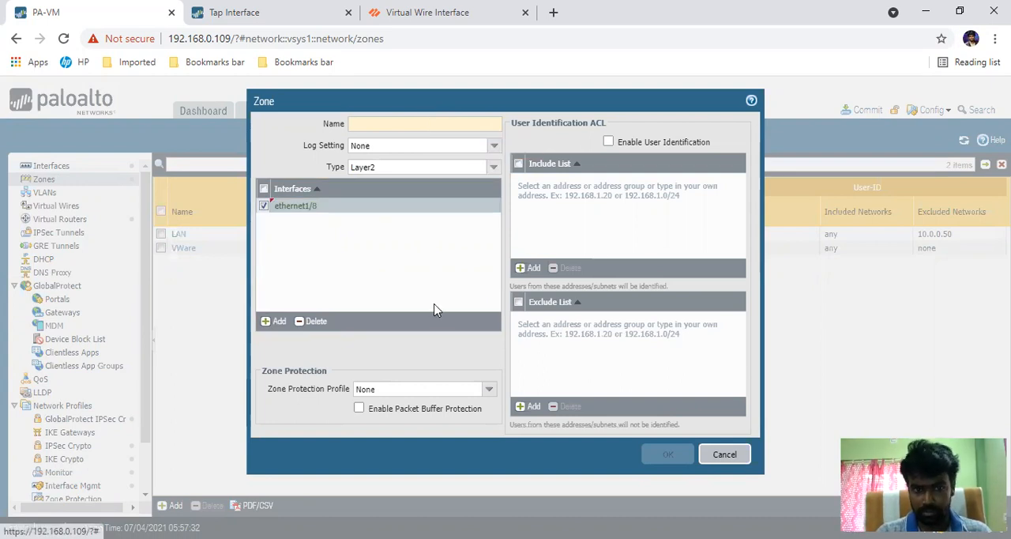
Step: Try the Tunnel type for the unsaved zone, compare the available zone types, and discard the zone
{"action": "left_click", "coordinate": [495, 173]}
{"action": "left_click", "coordinate": [379, 238]}
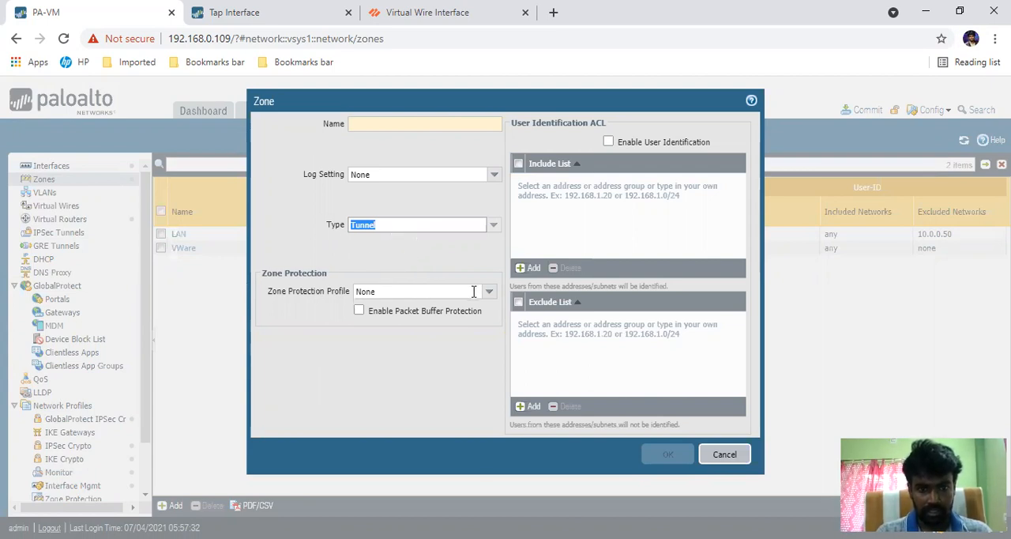
{"action": "left_click", "coordinate": [494, 227]}
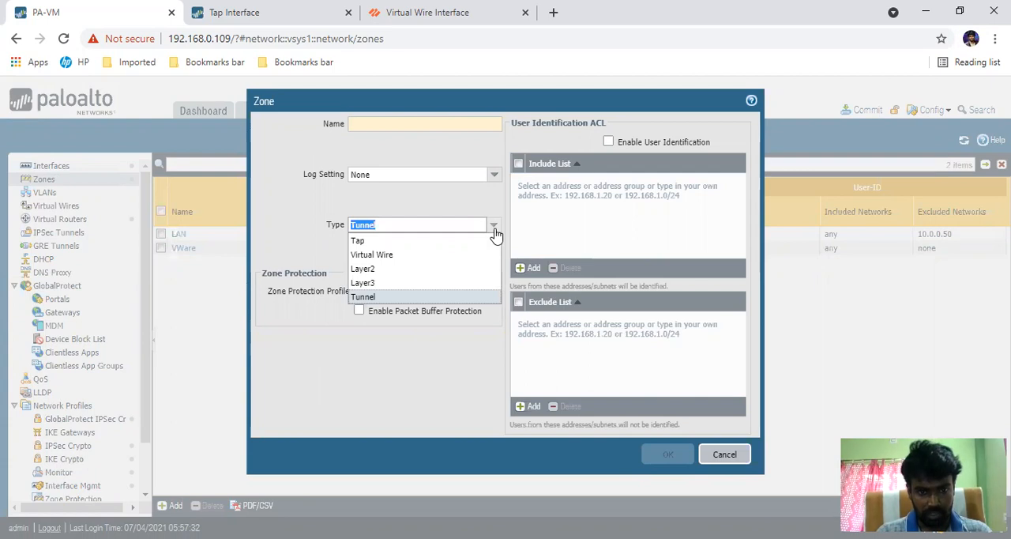
{"action": "left_click", "coordinate": [494, 229]}
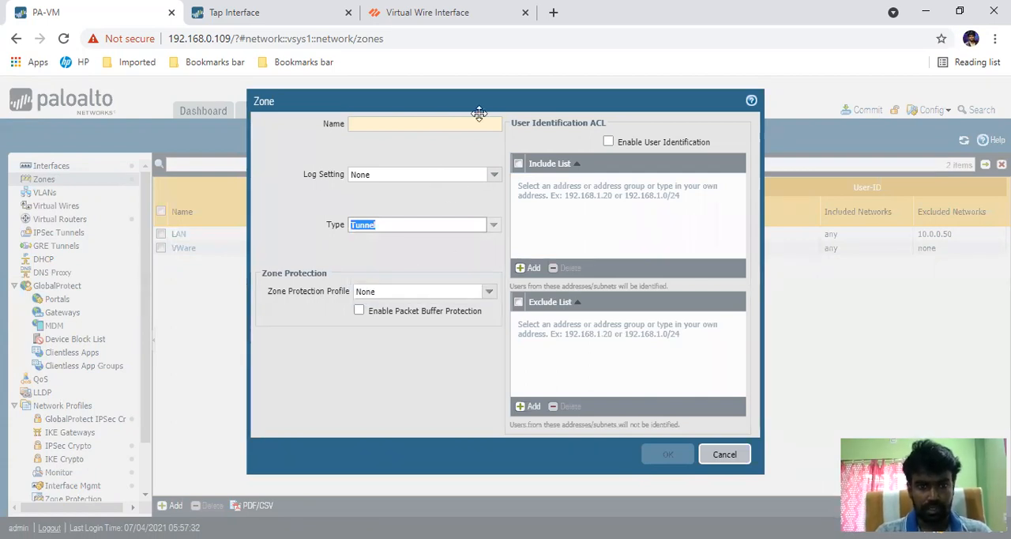
{"action": "left_click", "coordinate": [731, 454]}
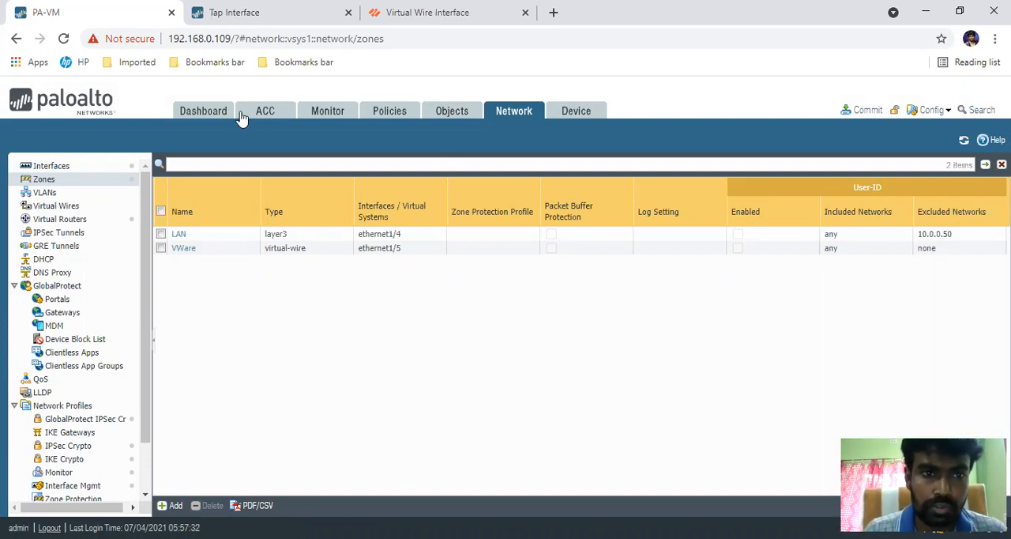
Step: Look over the dashboard's system and configuration logs, and the ACC, monitoring and security policy pages
{"action": "left_click", "coordinate": [210, 113]}
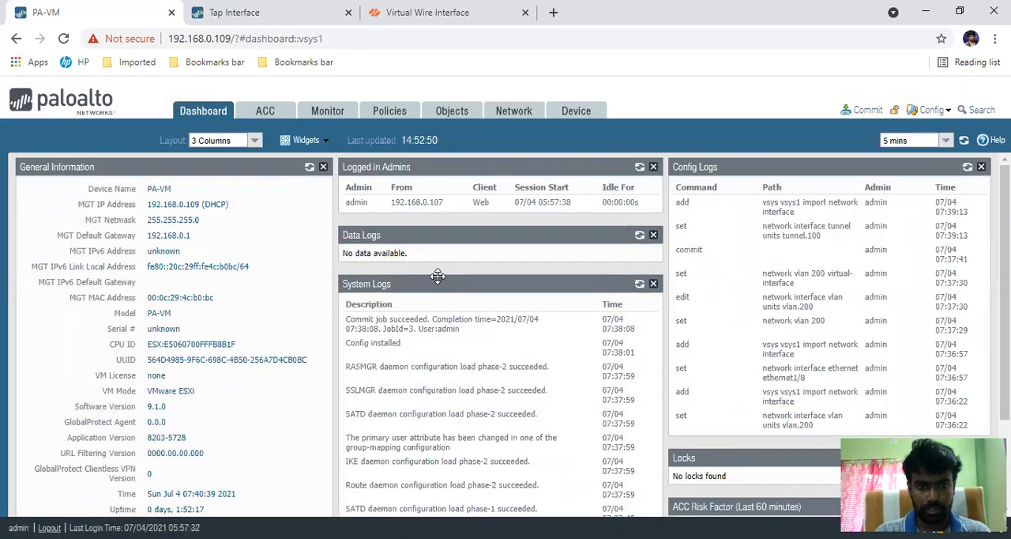
{"action": "scroll", "coordinate": [437, 276], "scroll_direction": "down", "scroll_amount": 2}
{"action": "left_click", "coordinate": [264, 111]}
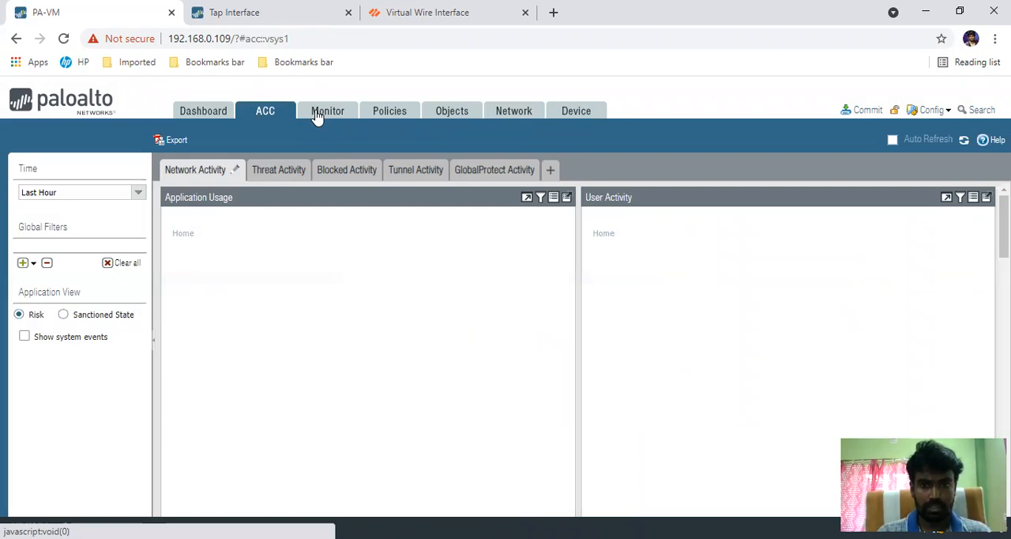
{"action": "left_click", "coordinate": [316, 115]}
{"action": "left_click", "coordinate": [387, 116]}
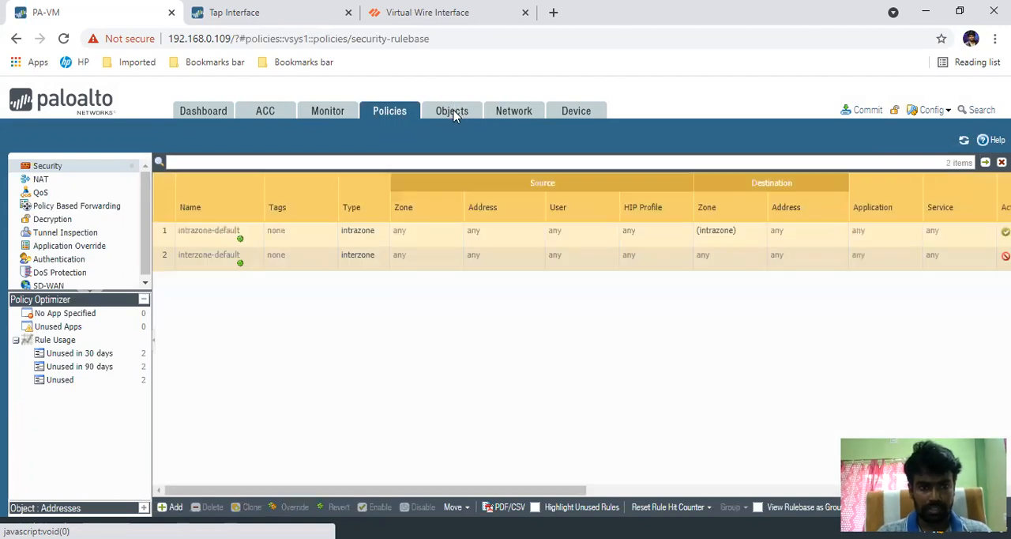
Step: View the address objects and commit the administrator's pending policy-and-objects and device-and-network changes
{"action": "left_click", "coordinate": [454, 114]}
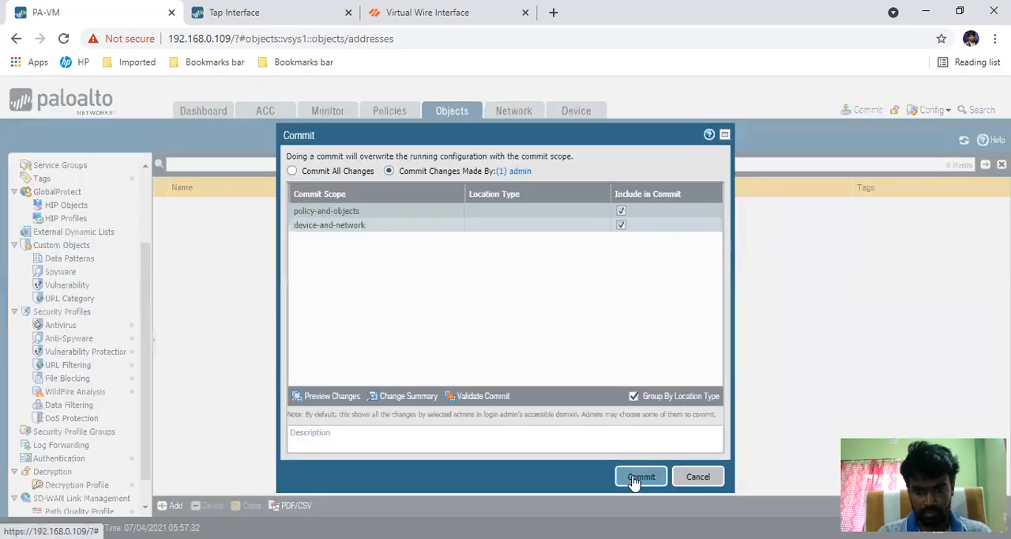
{"action": "left_click", "coordinate": [637, 477]}
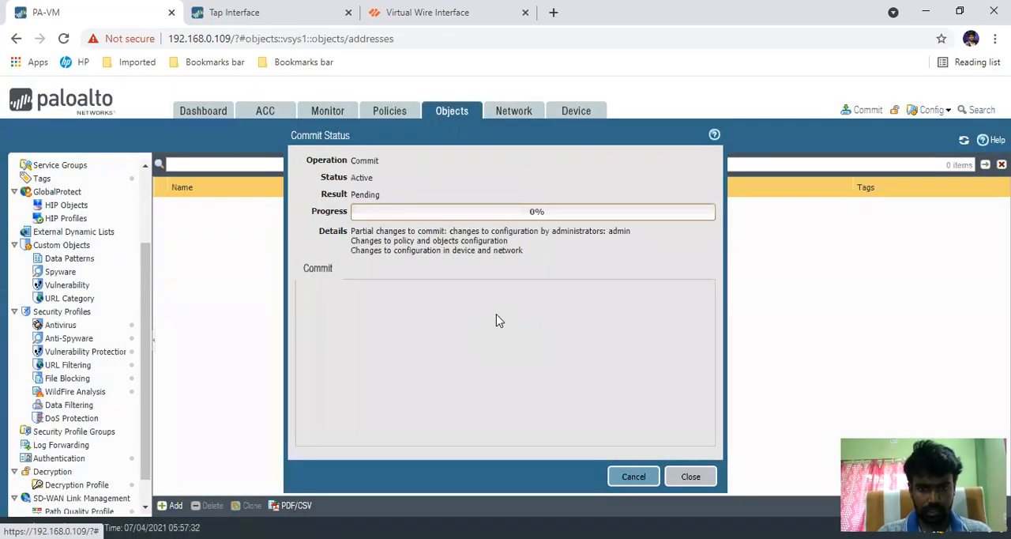